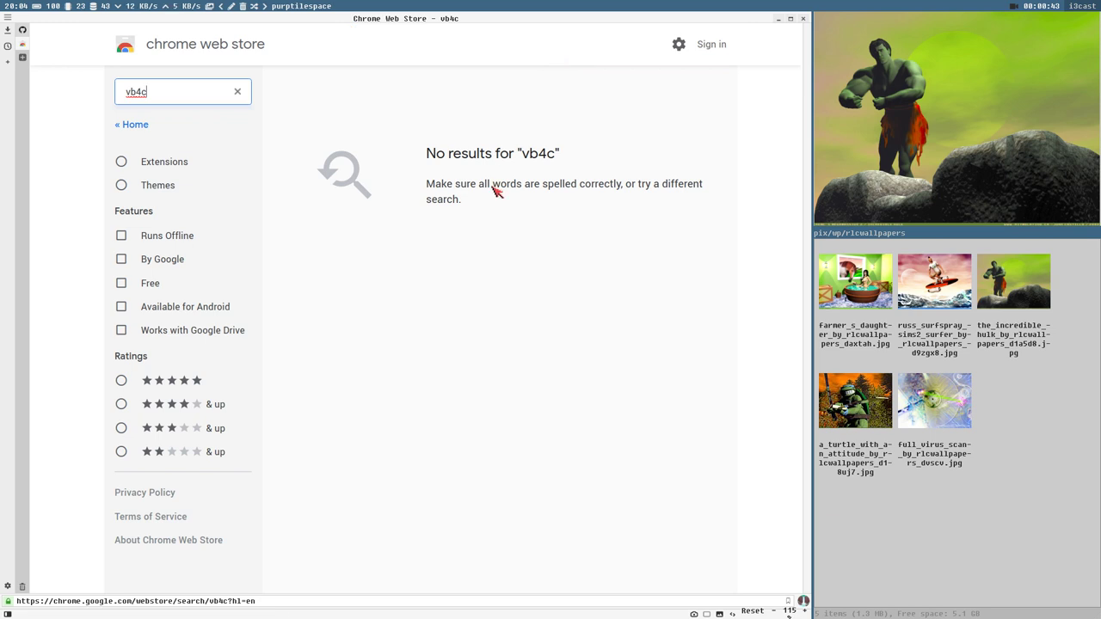
Close the empty Chrome Web Store vb4c search tab to reveal the vb4c GitHub page.
{"action": "middle_click", "coordinate": [22, 46]}
{"action": "scroll", "coordinate": [361, 425], "scroll_direction": "down", "scroll_amount": 2}
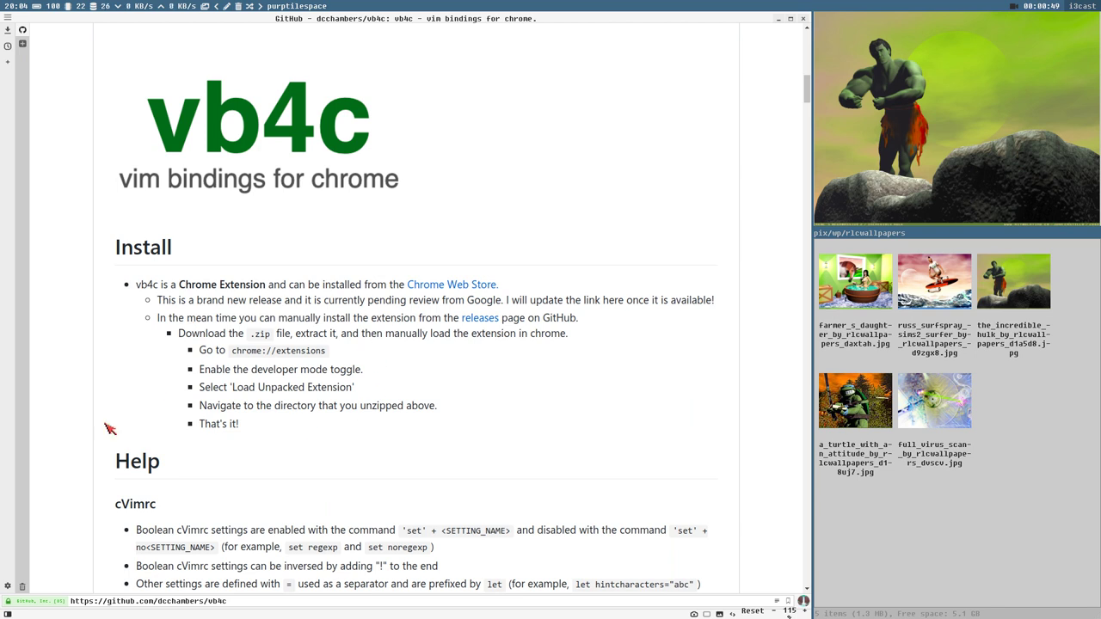
Copy the HTTPS URL from the vb4c repository's 'Clone or download' options.
{"action": "scroll", "coordinate": [786, 480], "scroll_direction": "up", "scroll_amount": 3}
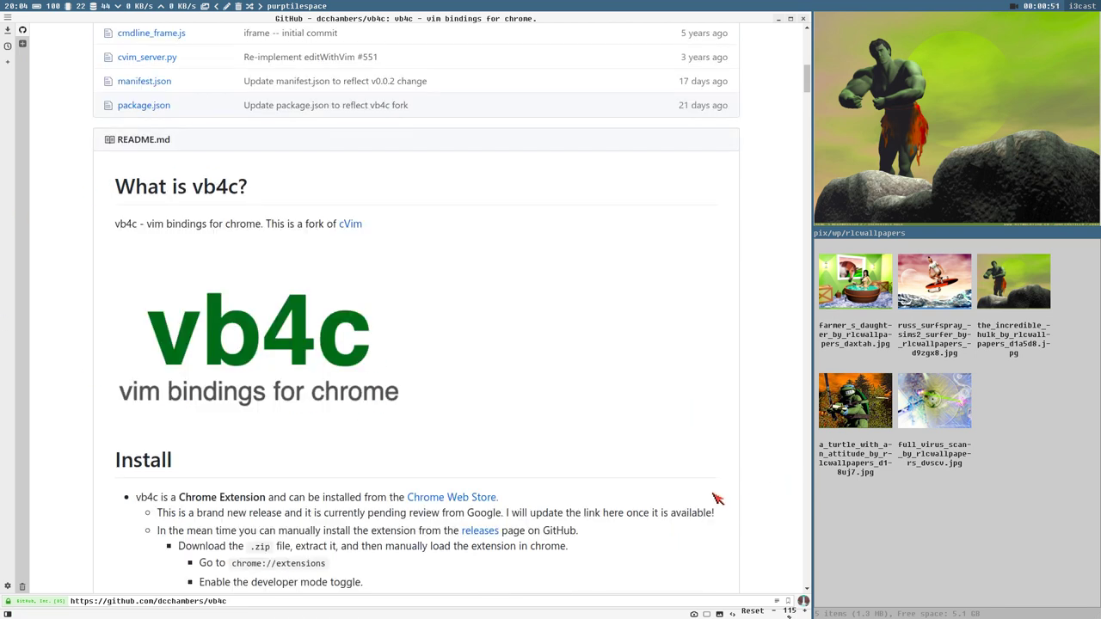
{"action": "scroll", "coordinate": [719, 499], "scroll_direction": "down", "scroll_amount": 1}
{"action": "scroll", "coordinate": [713, 498], "scroll_direction": "down", "scroll_amount": 1}
{"action": "scroll", "coordinate": [683, 373], "scroll_direction": "up", "scroll_amount": 10}
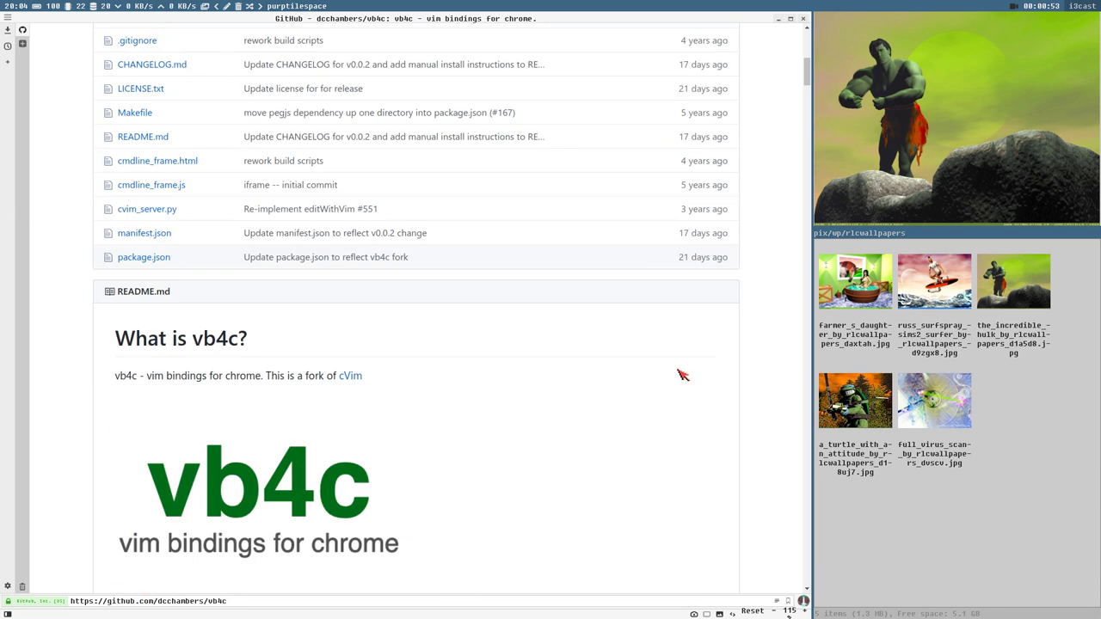
{"action": "left_click", "coordinate": [712, 306]}
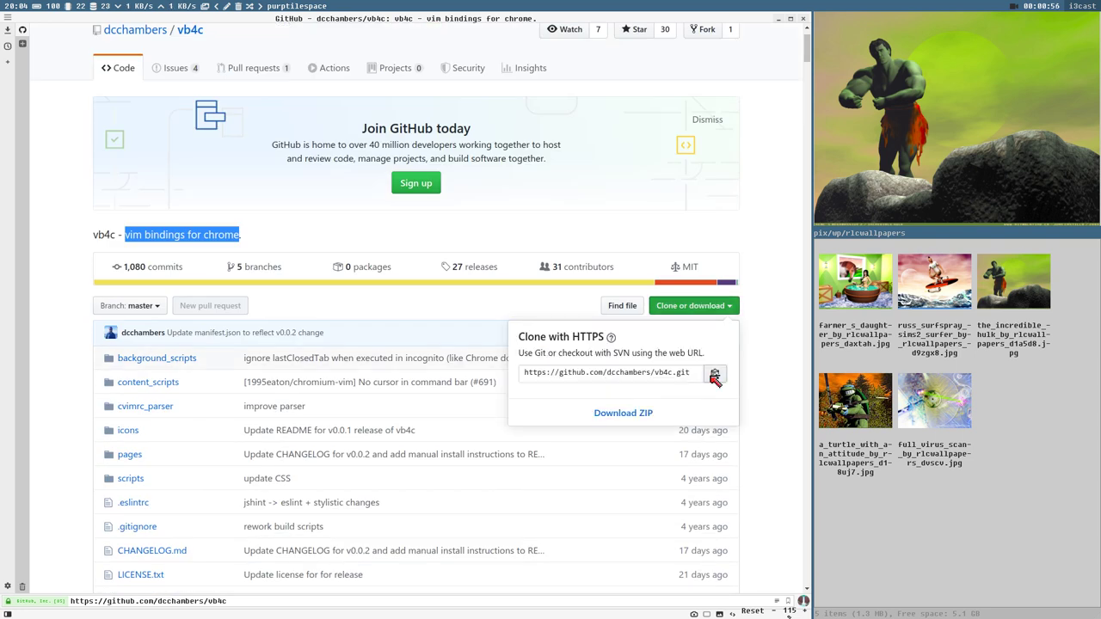
{"action": "left_click", "coordinate": [72, 192]}
Preview style.css and vb4c-addstyle.sh in Sublime, then open a terminal in the vb4c folder via cdss.
{"action": "key", "text": "super+s"}
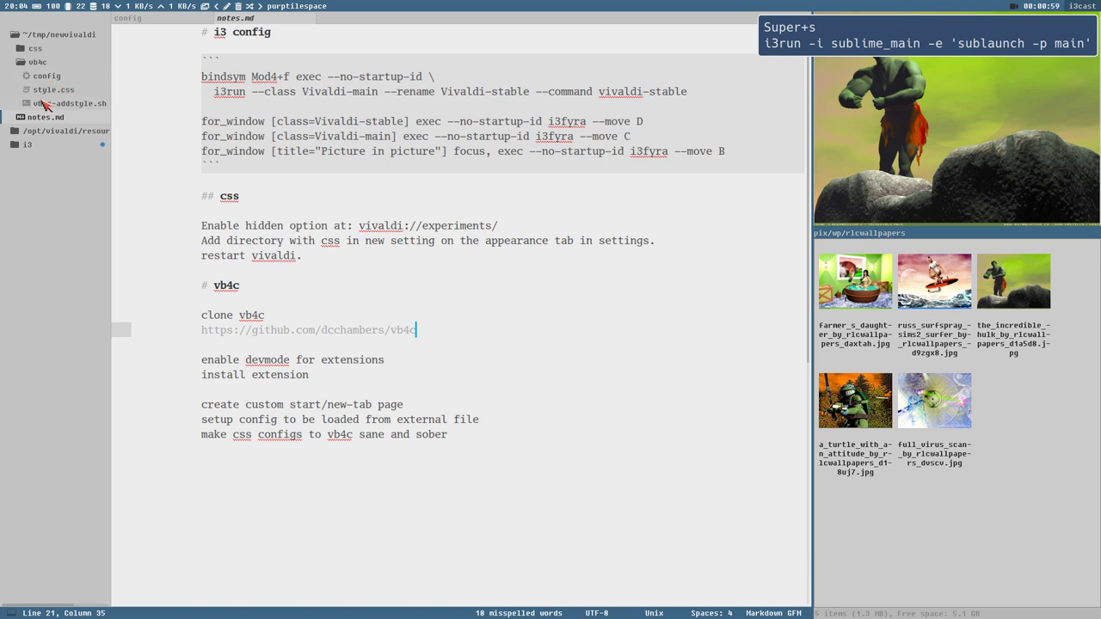
{"action": "left_click", "coordinate": [40, 90]}
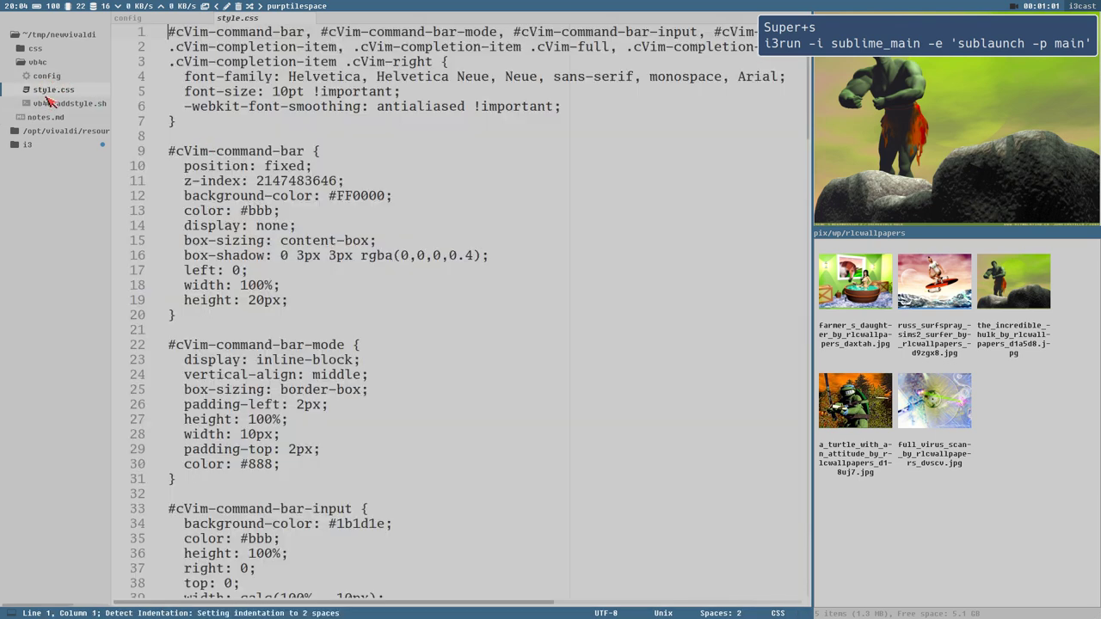
{"action": "left_click", "coordinate": [50, 103]}
{"action": "key", "text": "super+shift+Return"}
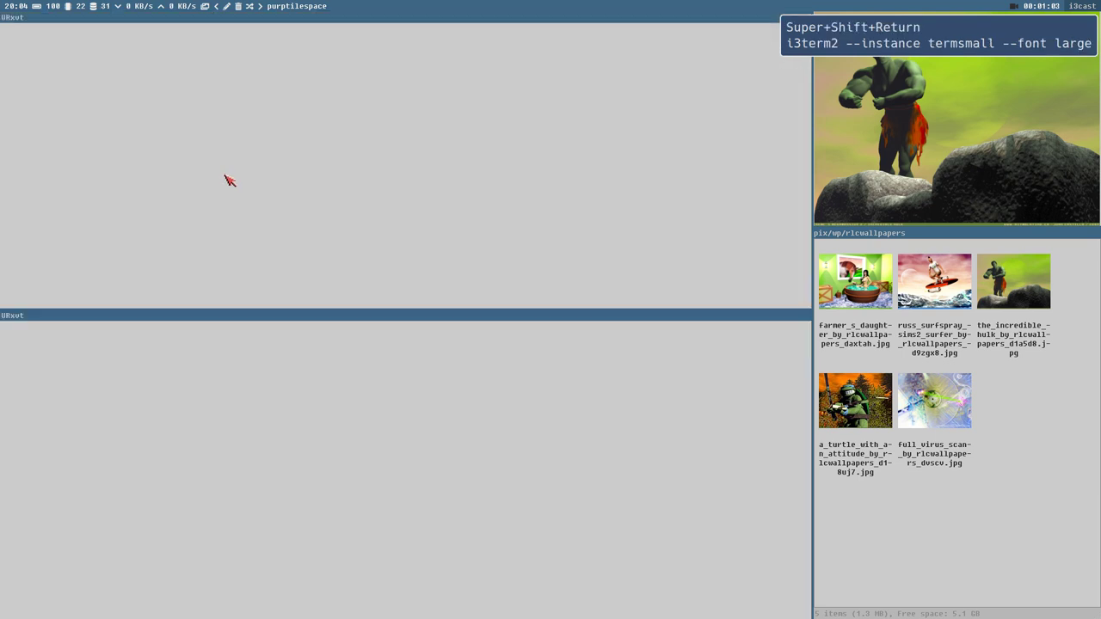
{"action": "type", "text": "cdss"}
{"action": "key", "text": "Return"}
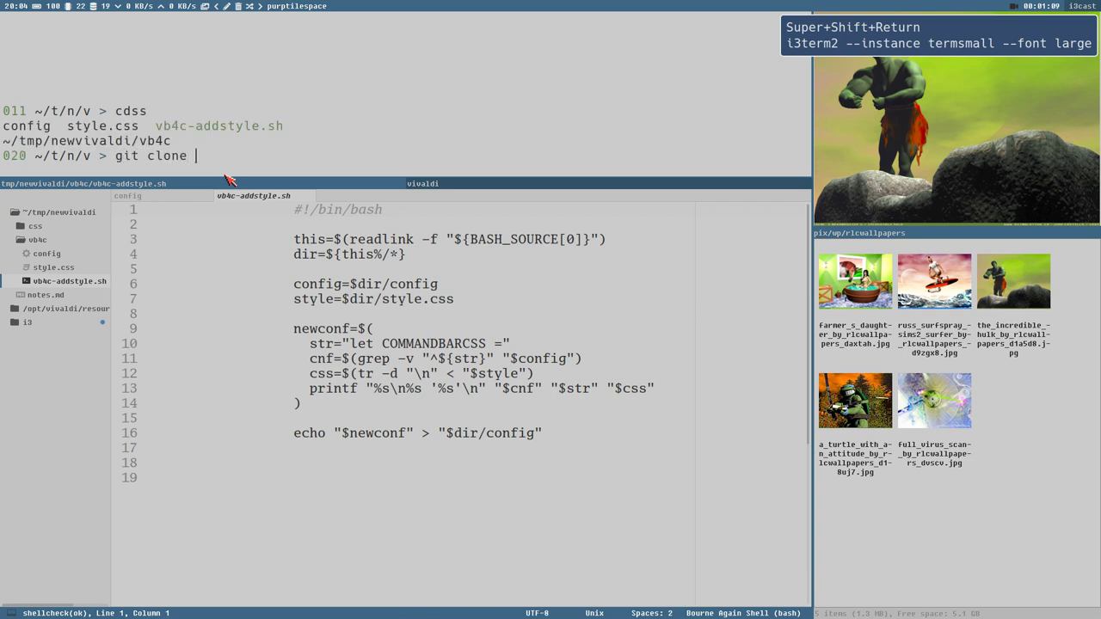
Run 'git clone <copied URL> source' and expand the new source folder in the file tree.
{"action": "type", "text": "git clone"}
{"action": "key", "text": "shift+Insert"}
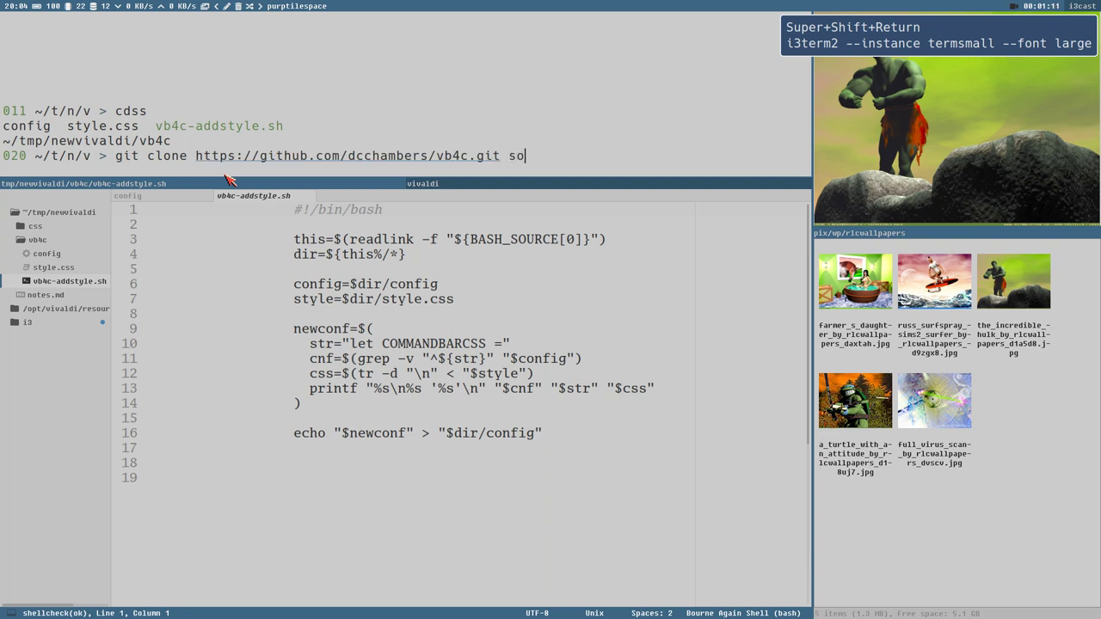
{"action": "type", "text": "source"}
{"action": "key", "text": "Return"}
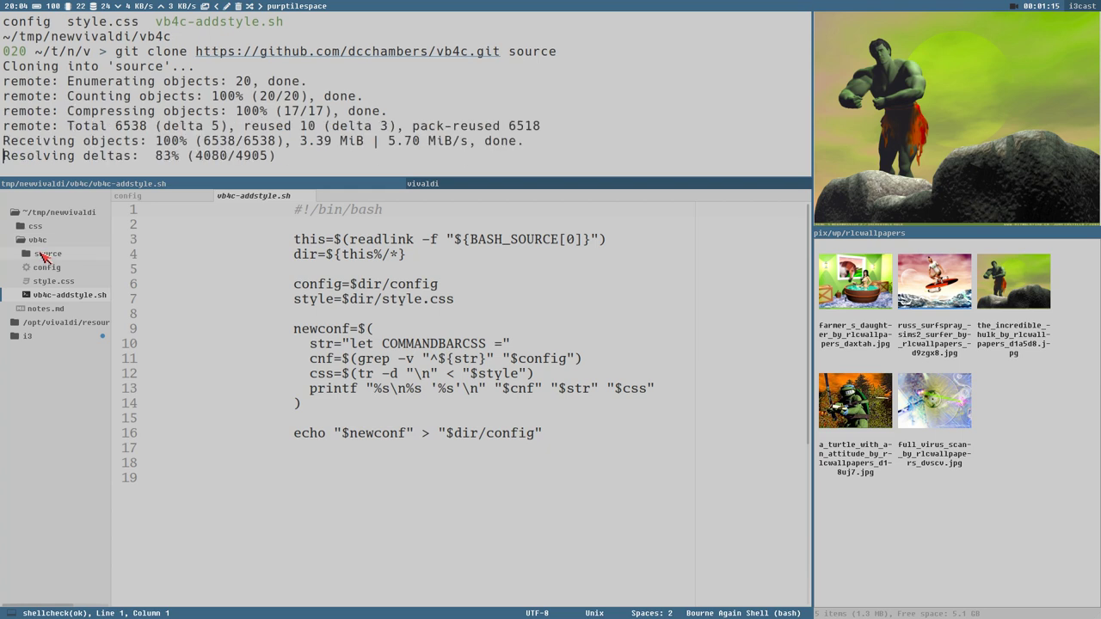
{"action": "left_click", "coordinate": [43, 255]}
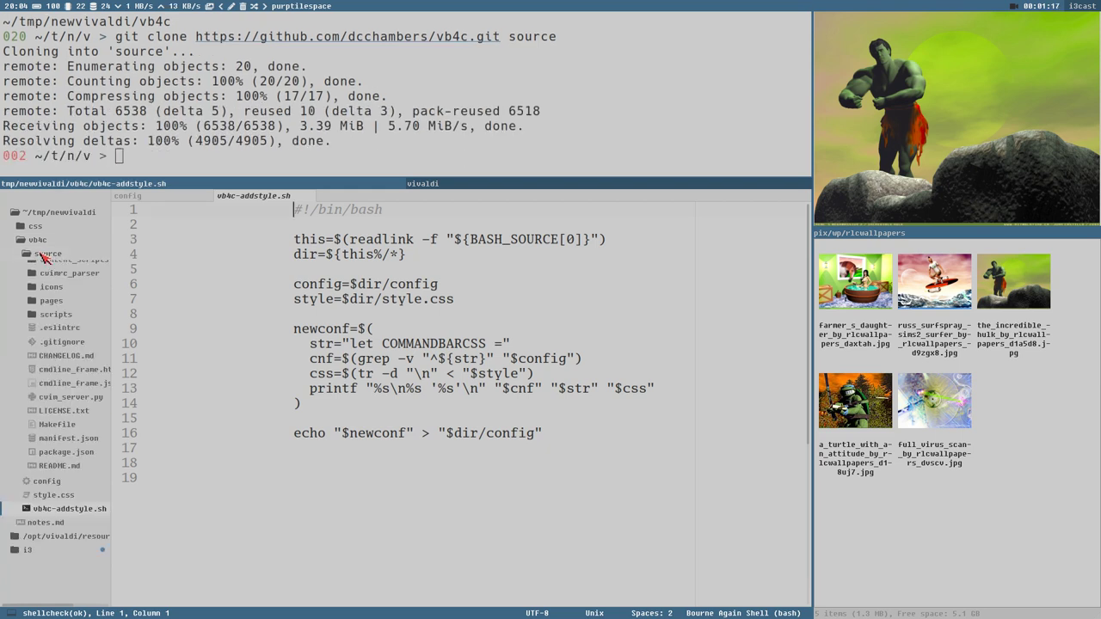
{"action": "left_click", "coordinate": [439, 184]}
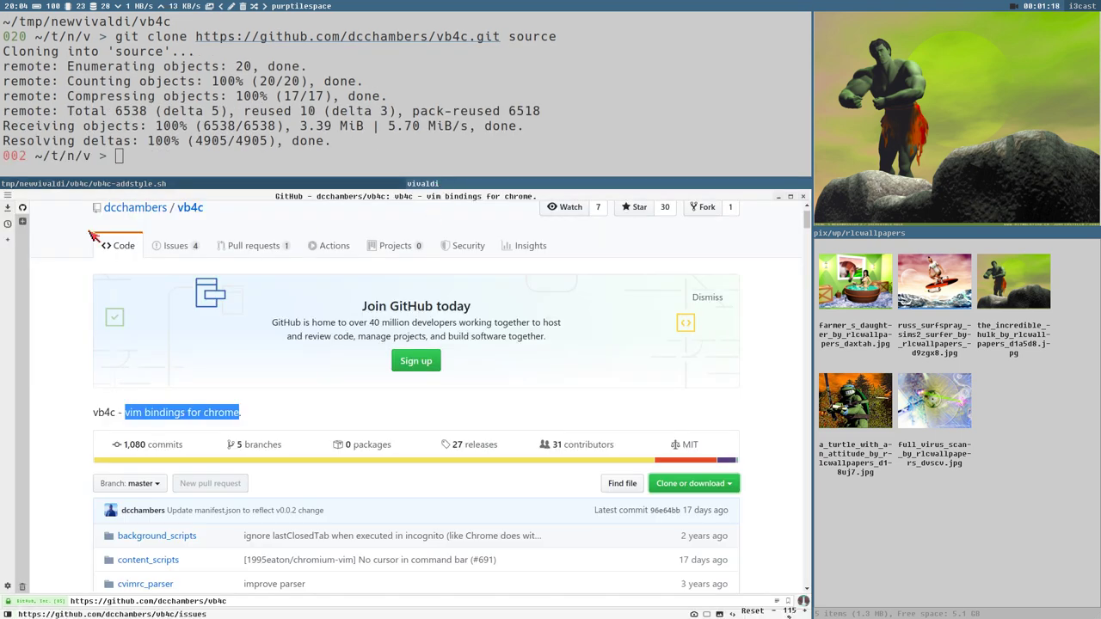
Reach Tools > Extensions from the Vivaldi menu, enable Developer mode and start Load unpacked.
{"action": "left_click", "coordinate": [8, 197]}
{"action": "mouse_move", "coordinate": [43, 267]}
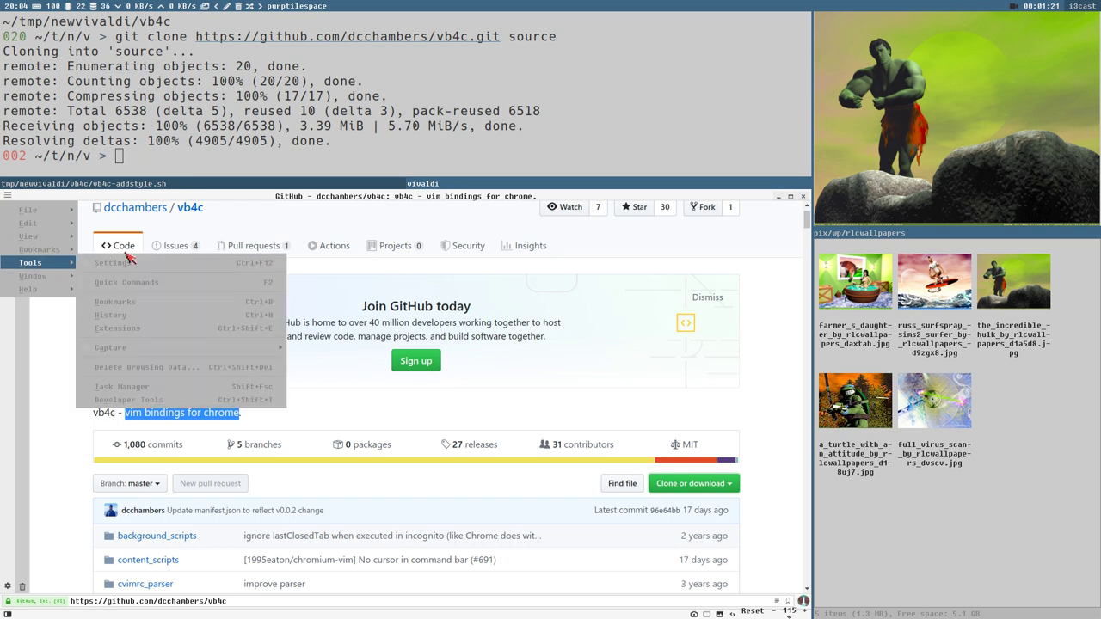
{"action": "left_click", "coordinate": [182, 330]}
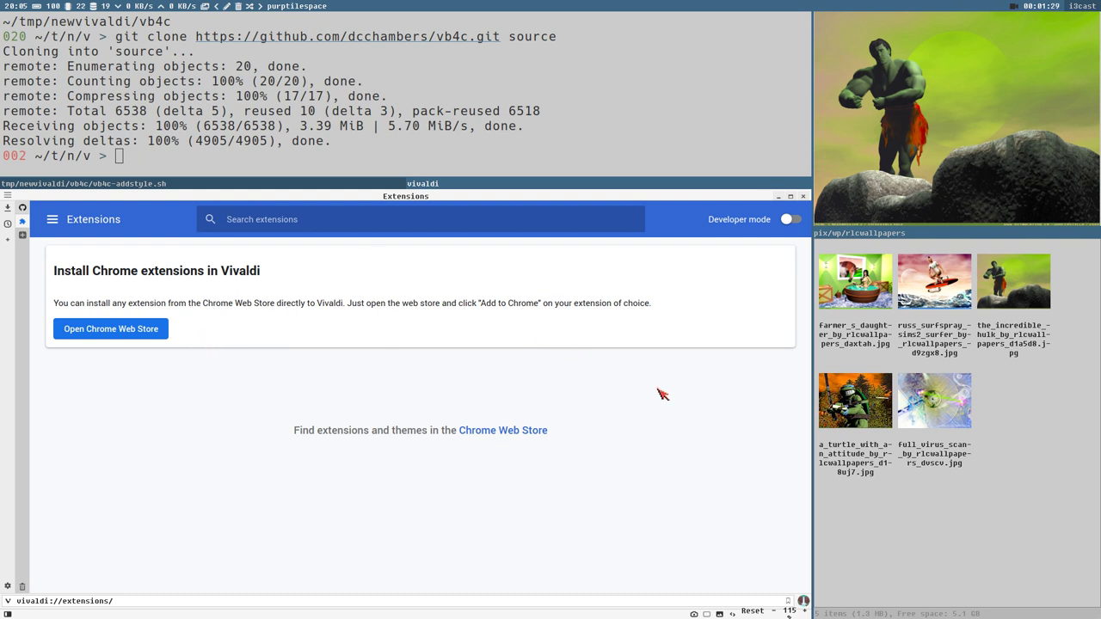
{"action": "left_click", "coordinate": [789, 220]}
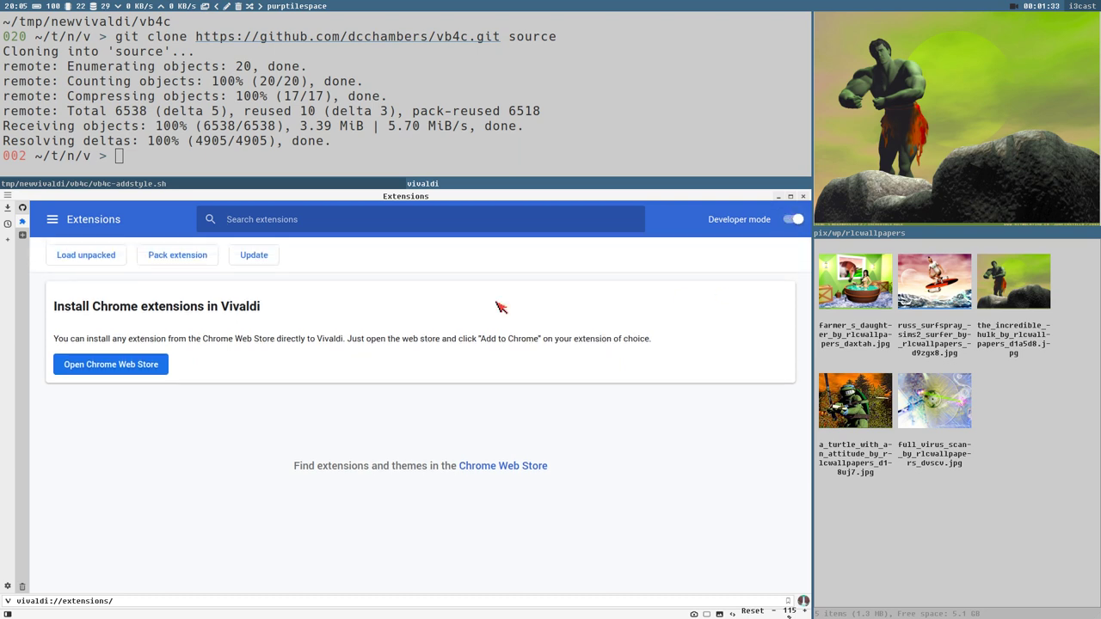
{"action": "left_click", "coordinate": [90, 258]}
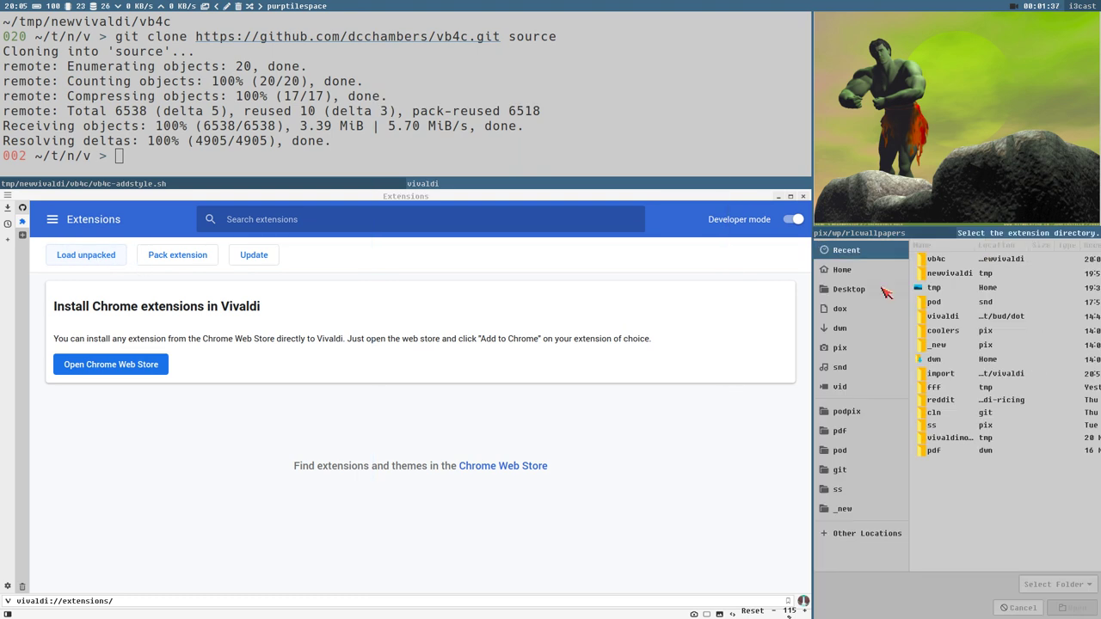
Load newvivaldi/vb4c/source as an unpacked extension and dismiss the cVim welcome alert.
{"action": "left_click", "coordinate": [947, 275]}
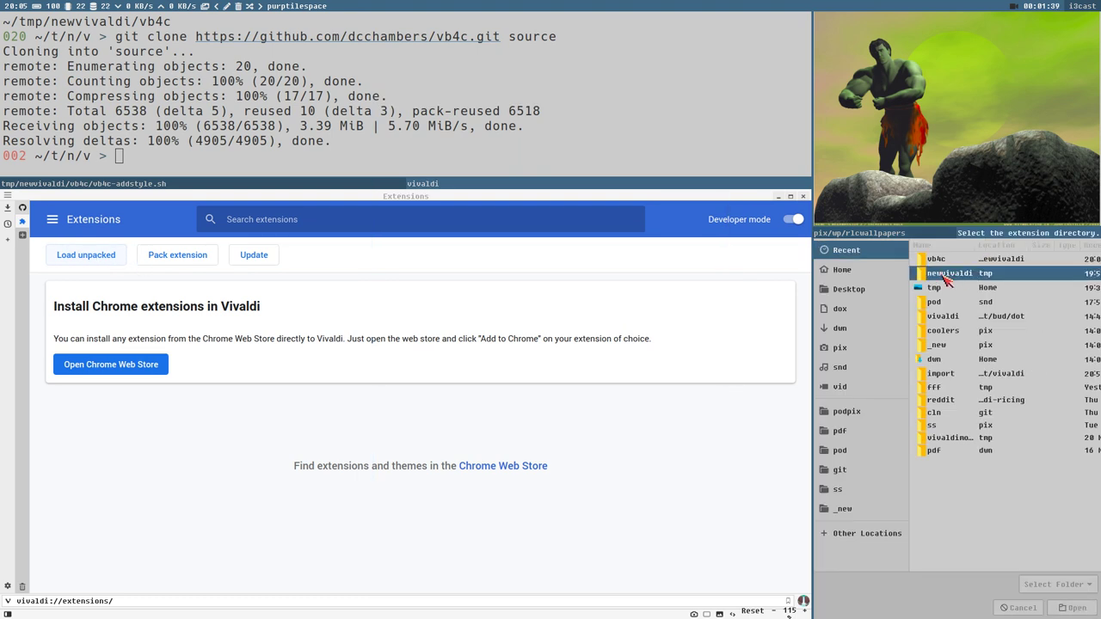
{"action": "double_click", "coordinate": [946, 276]}
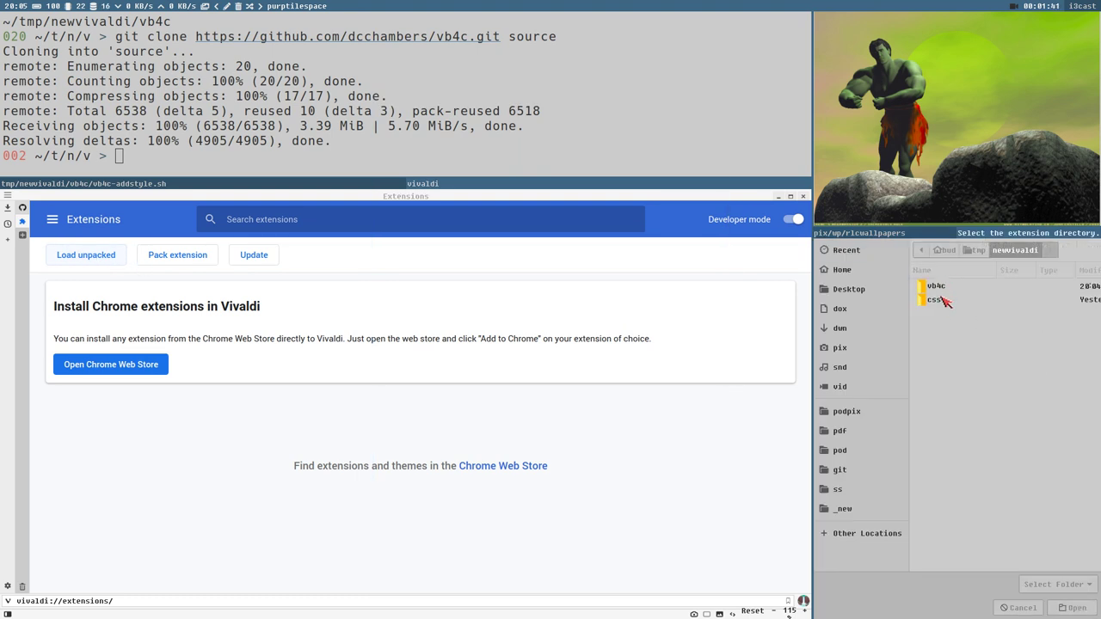
{"action": "double_click", "coordinate": [938, 286]}
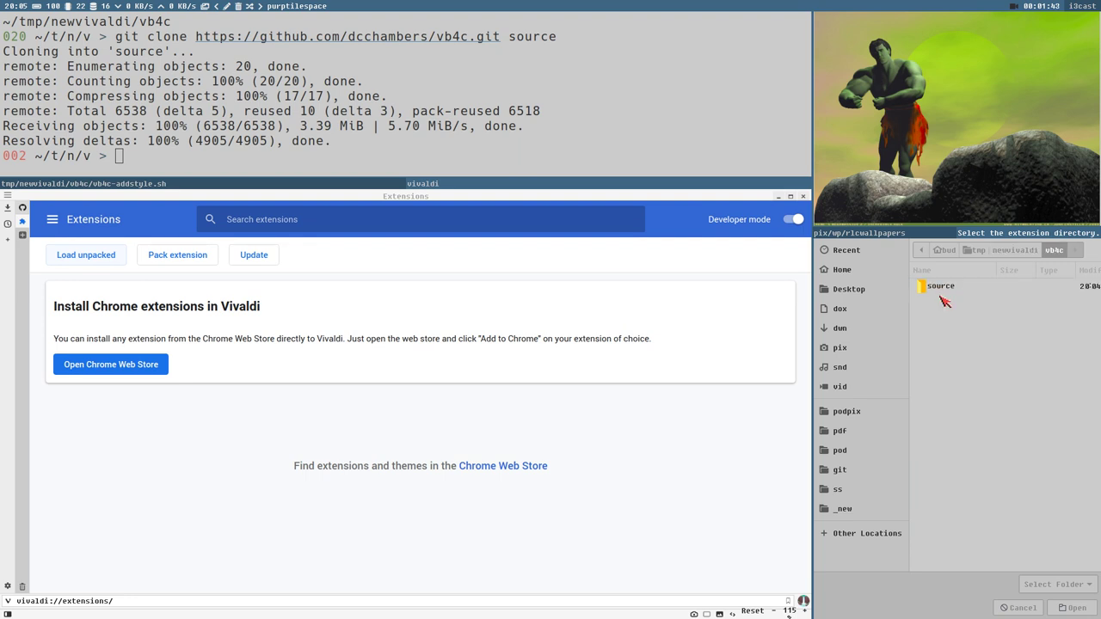
{"action": "left_click", "coordinate": [941, 289]}
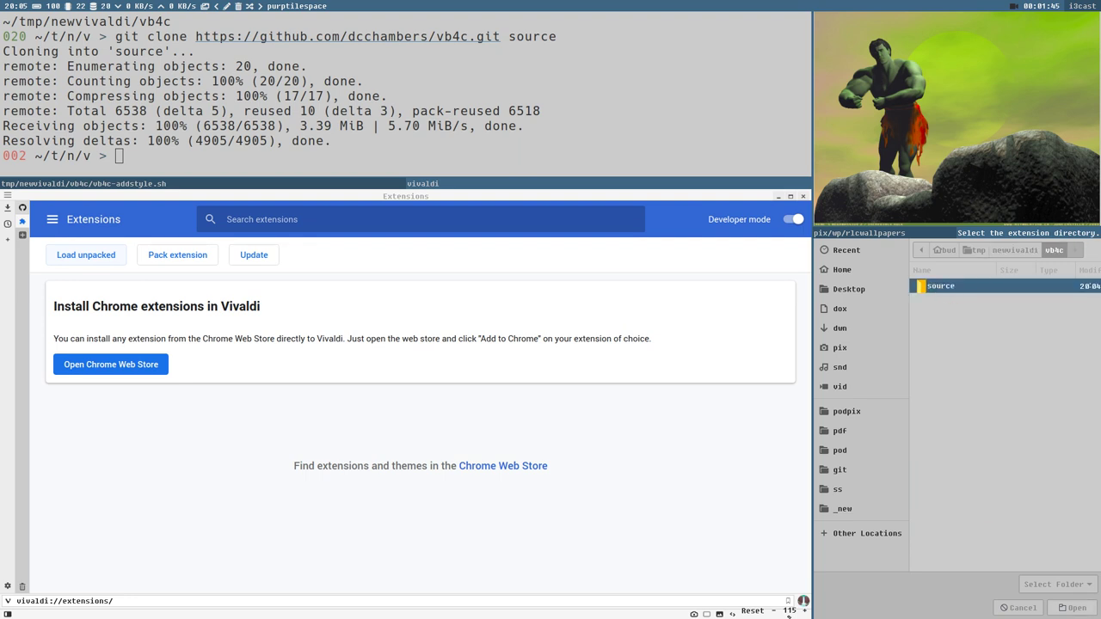
{"action": "left_click", "coordinate": [1075, 608]}
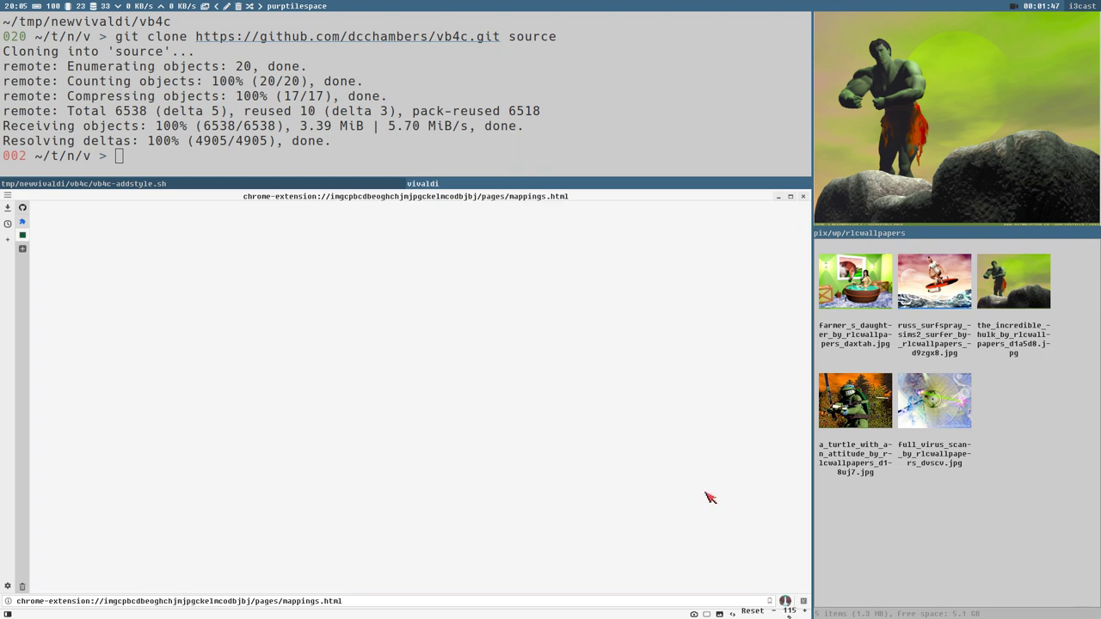
{"action": "left_click", "coordinate": [356, 270]}
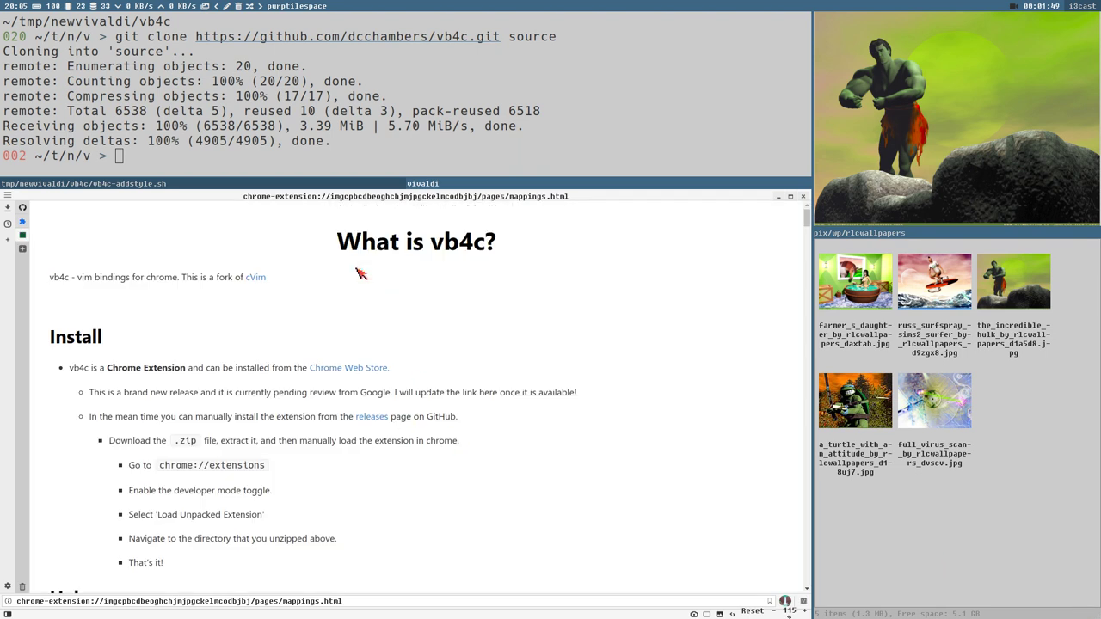
Remove the vb4c extension from the Extensions page, confirming the removal, and return to the editor.
{"action": "left_click", "coordinate": [23, 222]}
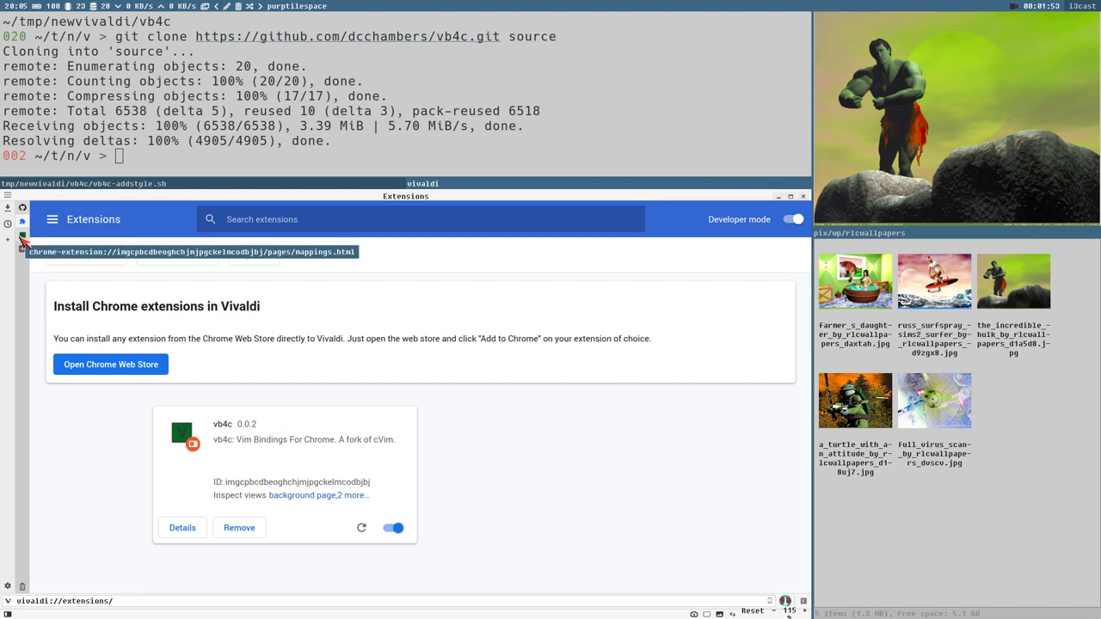
{"action": "left_click", "coordinate": [238, 528]}
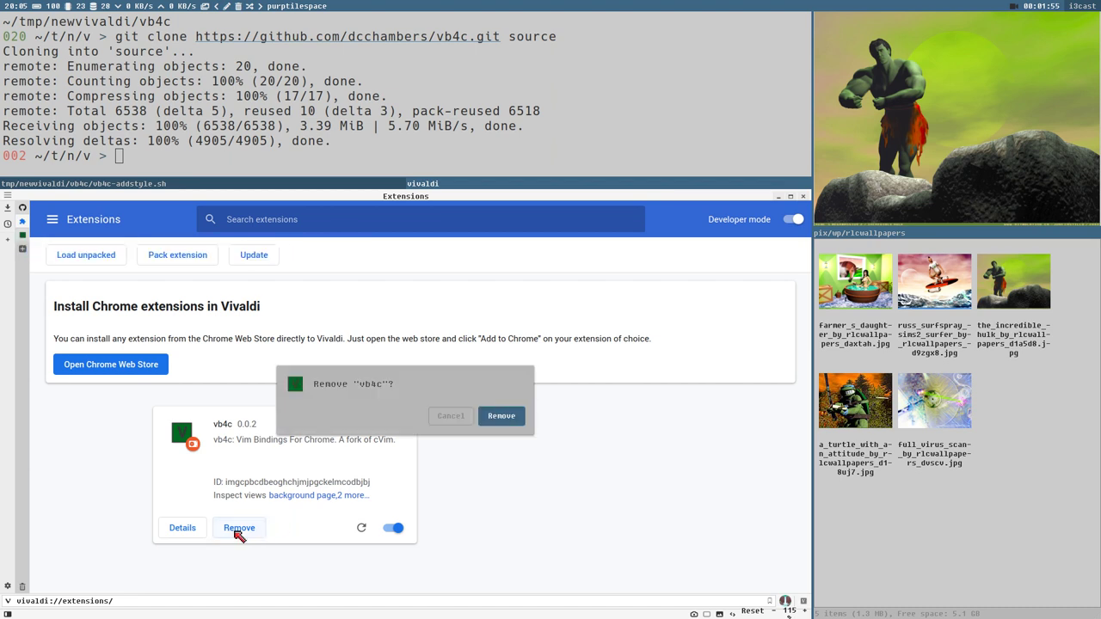
{"action": "left_click", "coordinate": [510, 416]}
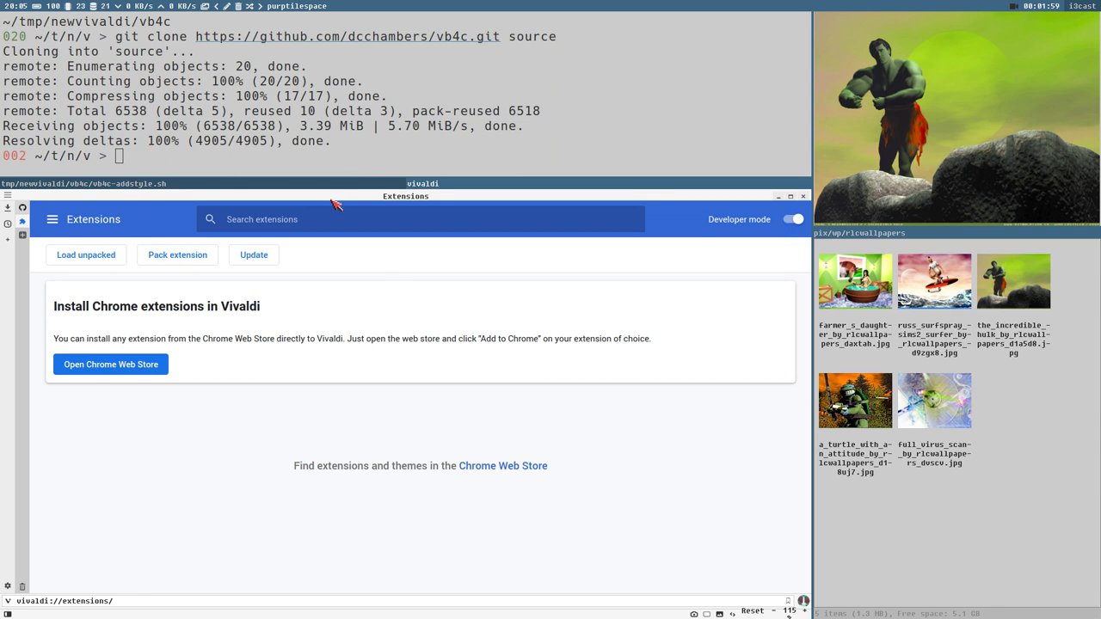
{"action": "left_click", "coordinate": [303, 182]}
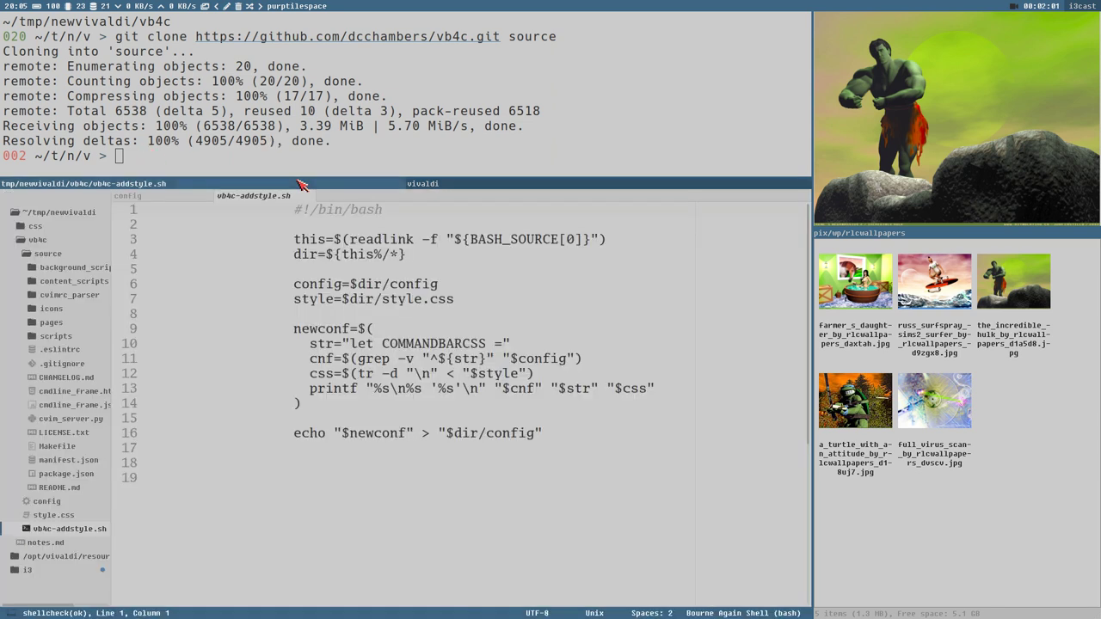
Open cmdline_frame.js and README.md, then create and check out branch 'buds' in source/.
{"action": "left_click", "coordinate": [61, 404]}
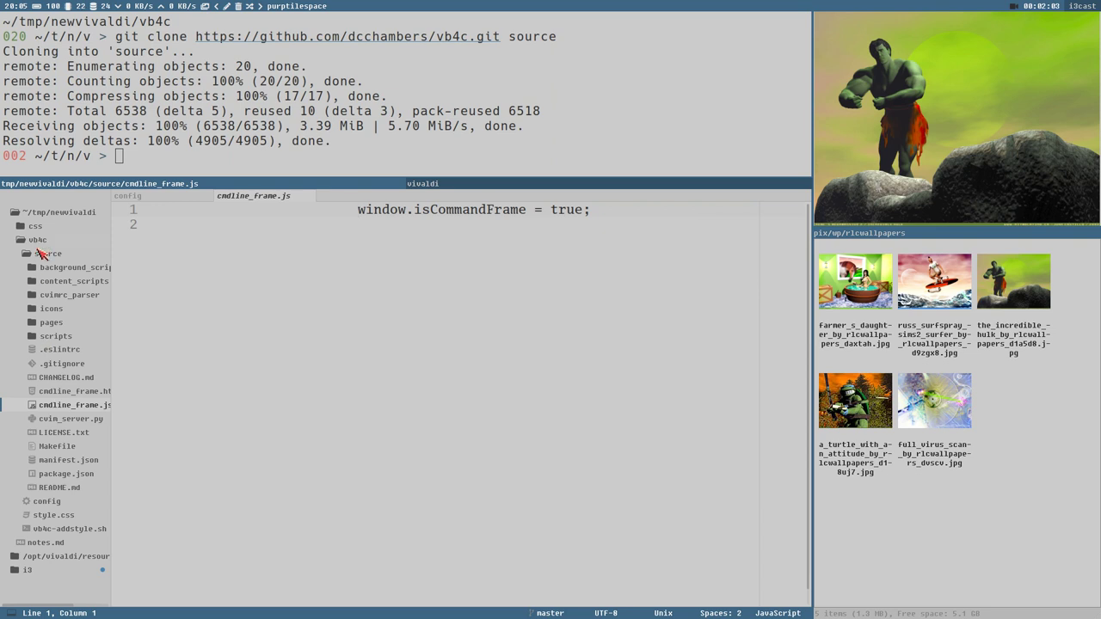
{"action": "left_click", "coordinate": [62, 487]}
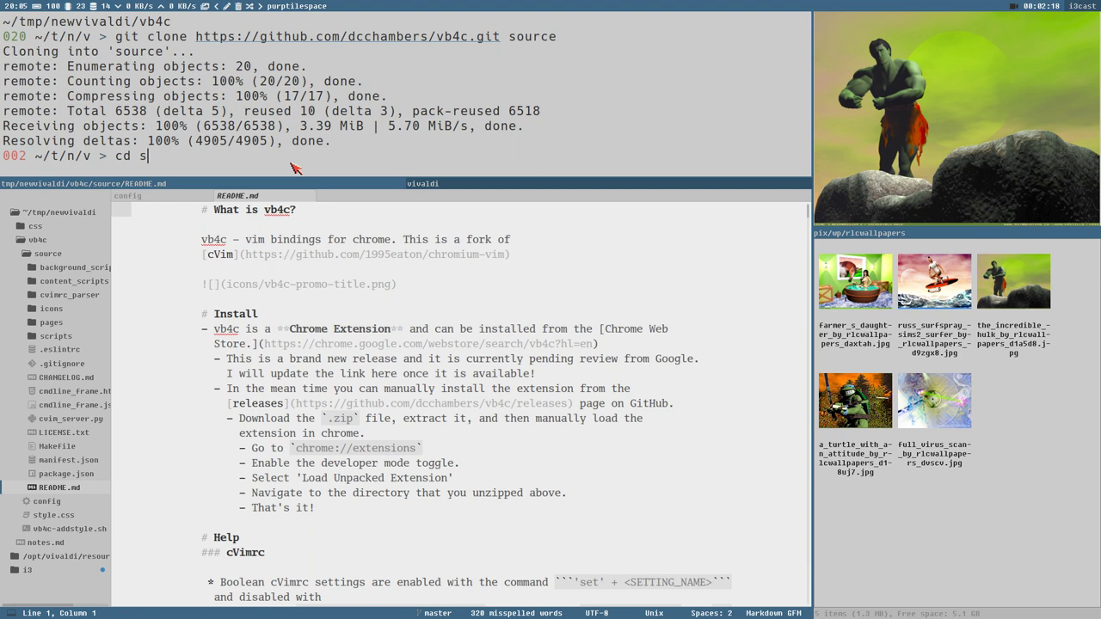
{"action": "key", "text": "Tab"}
{"action": "key", "text": "Return"}
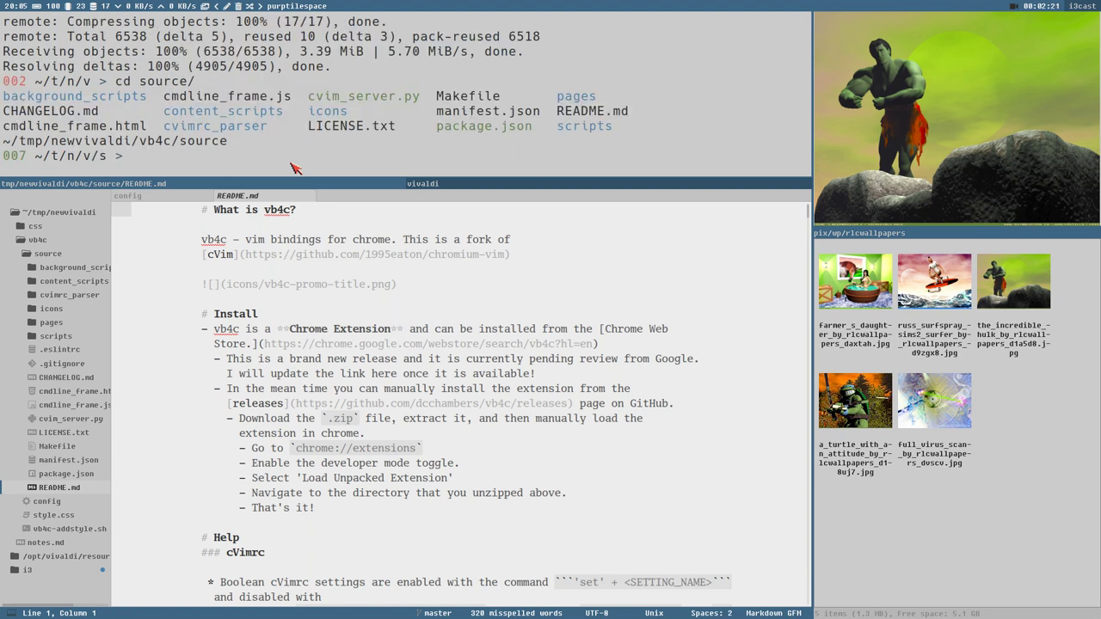
{"action": "type", "text": "git checkout -b buds"}
{"action": "key", "text": "Return"}
Go back to Vivaldi's extensions page and open the Chrome Web Store.
{"action": "left_click", "coordinate": [506, 374]}
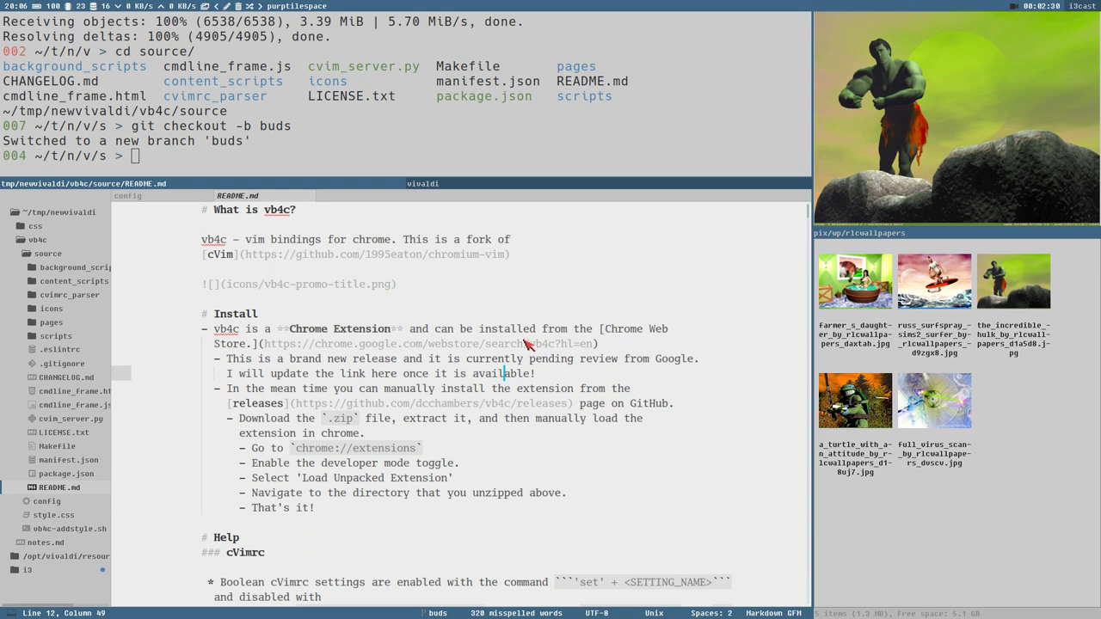
{"action": "left_click", "coordinate": [480, 184]}
{"action": "left_click", "coordinate": [129, 369]}
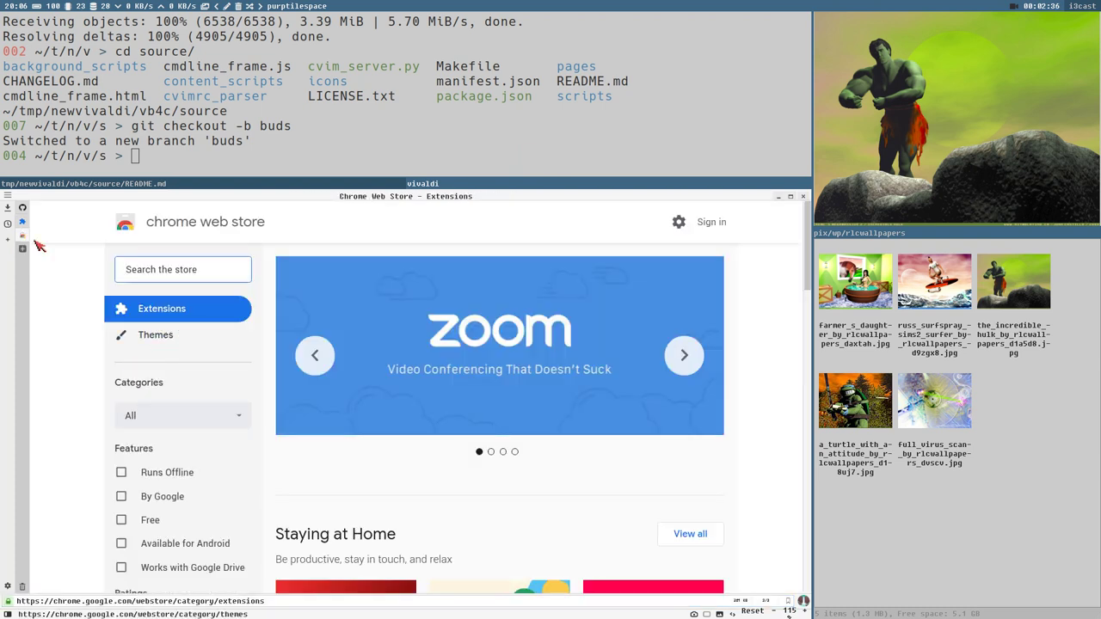
Reload the vb4c source folder through Load unpacked and dismiss the cVim welcome alert.
{"action": "key", "text": "alt+Left"}
{"action": "left_click", "coordinate": [86, 255]}
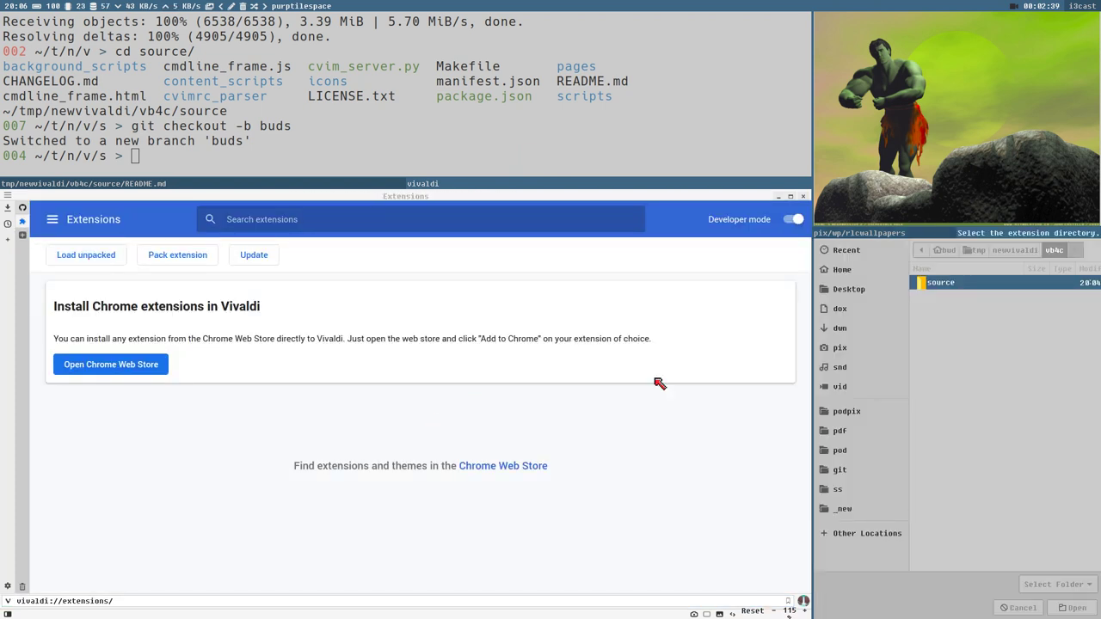
{"action": "left_click", "coordinate": [1073, 610]}
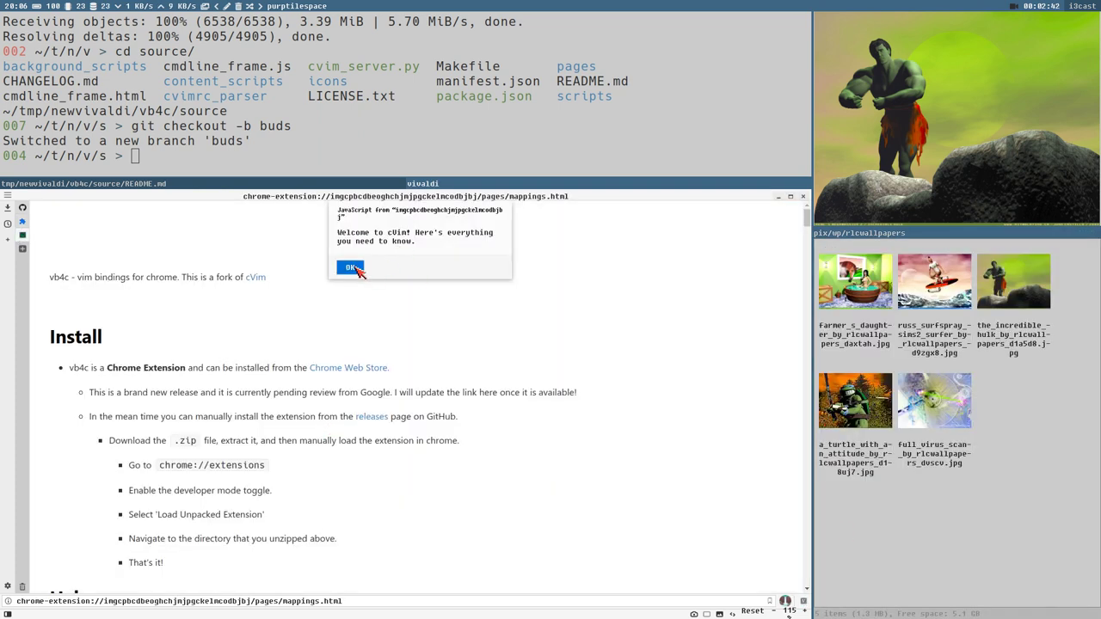
{"action": "left_click", "coordinate": [351, 268]}
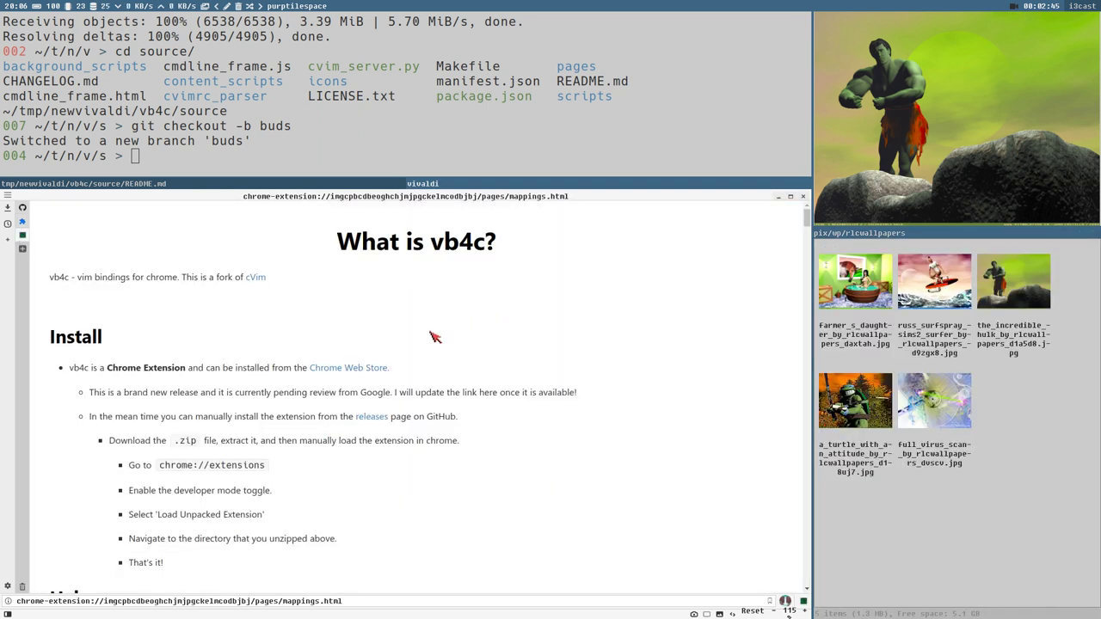
{"action": "left_click", "coordinate": [247, 184]}
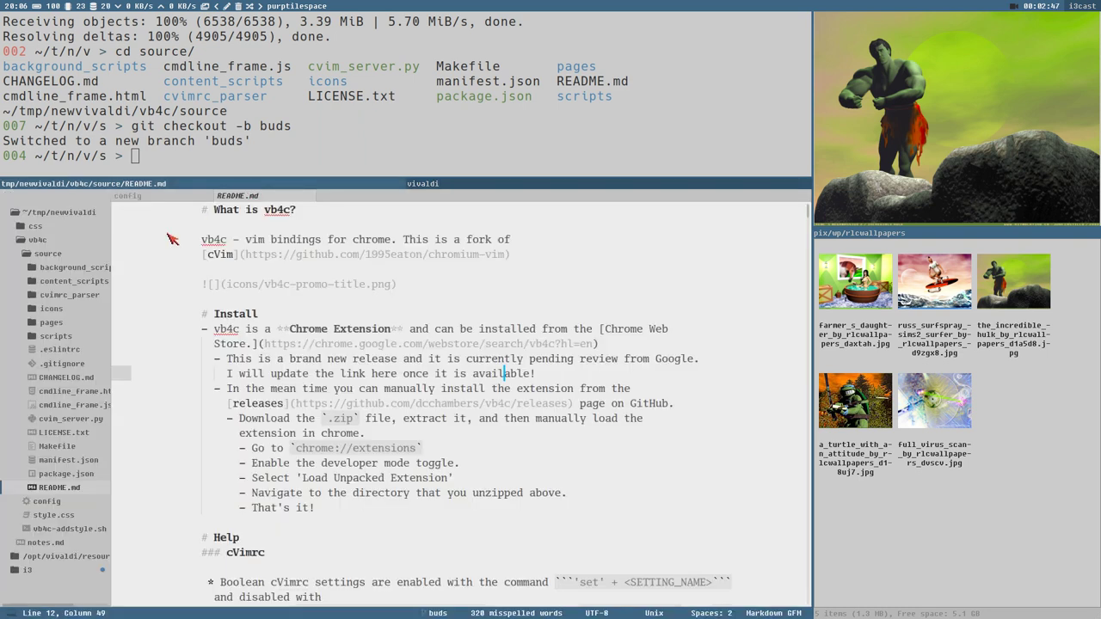
Open notes.md, select the finished clone and install steps, and go to the custom start-page step.
{"action": "left_click", "coordinate": [30, 243]}
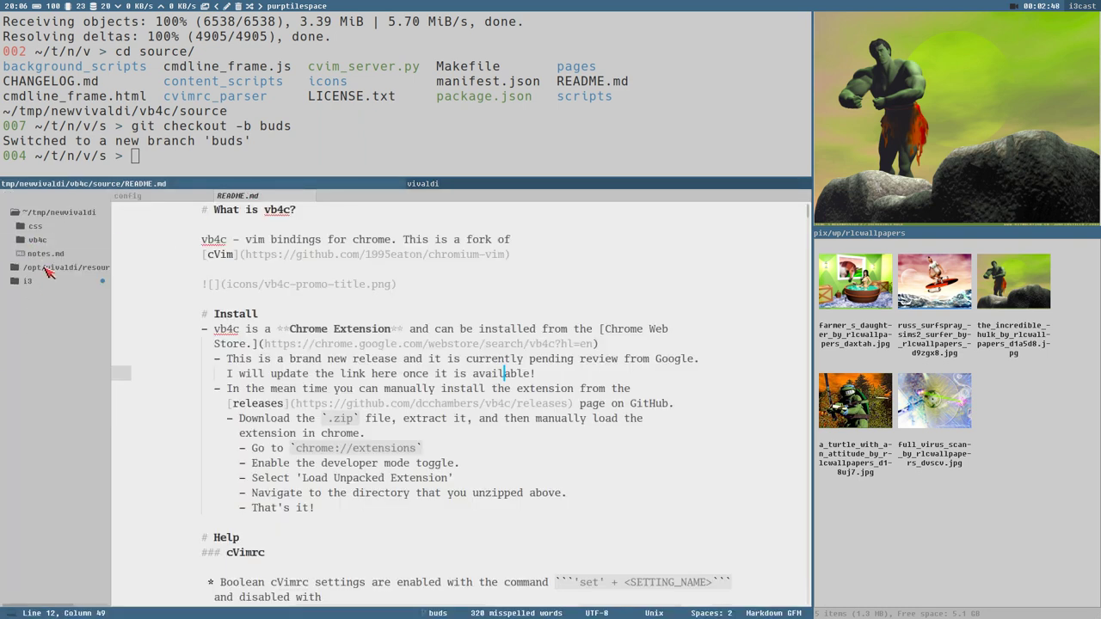
{"action": "left_click", "coordinate": [44, 259]}
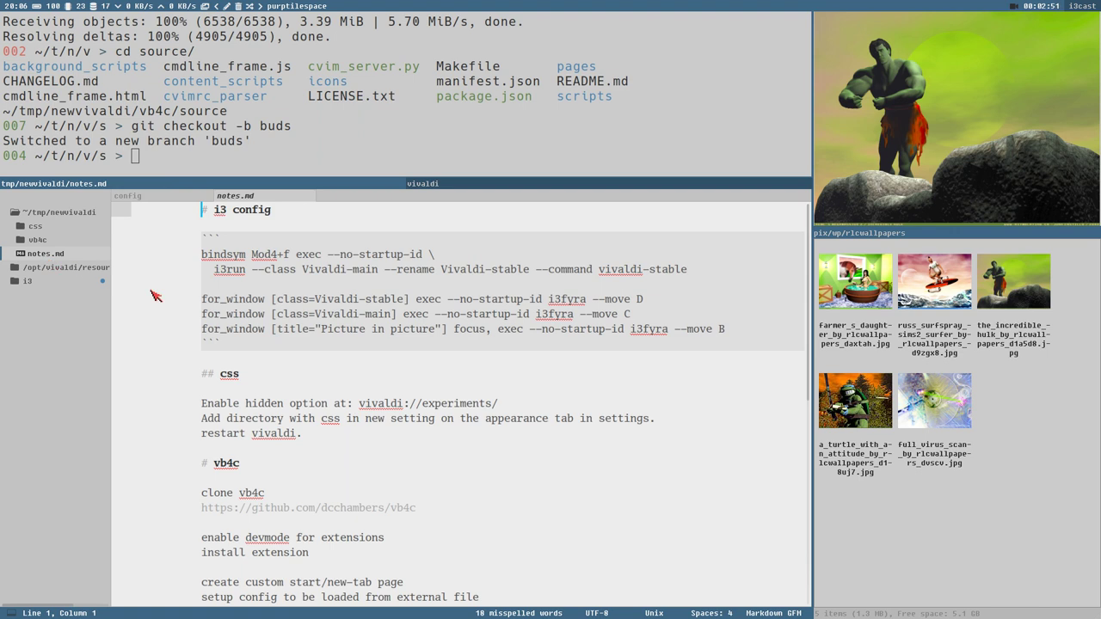
{"action": "scroll", "coordinate": [314, 432], "scroll_direction": "down", "scroll_amount": 3}
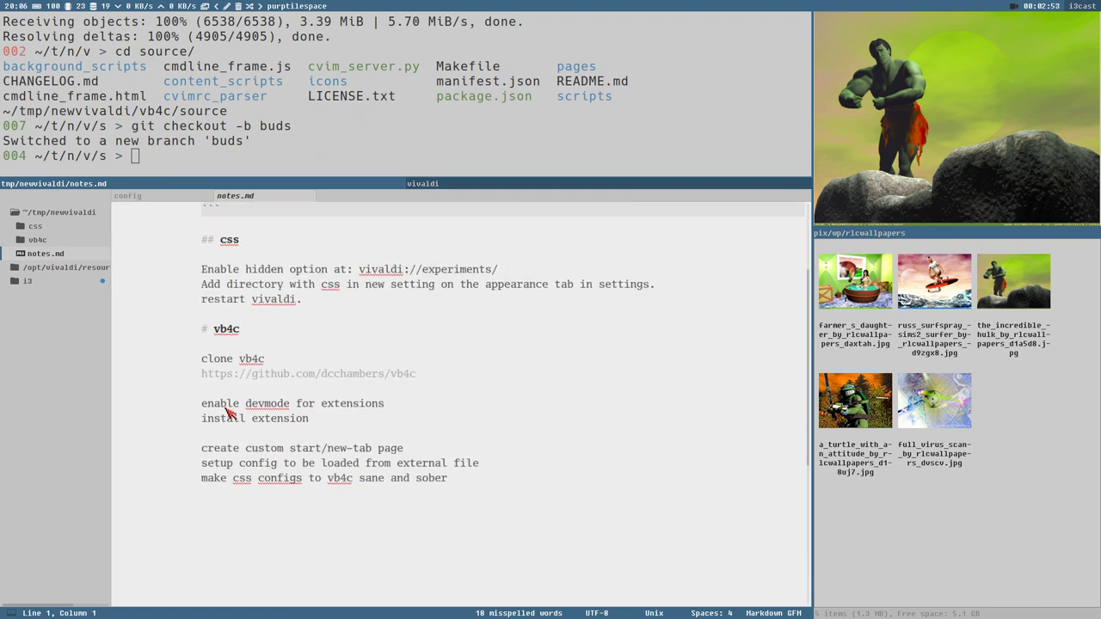
{"action": "mouse_move", "coordinate": [309, 419]}
{"action": "left_mouse_down"}
{"action": "mouse_move", "coordinate": [121, 404]}
{"action": "mouse_move", "coordinate": [111, 355]}
{"action": "left_mouse_up"}
{"action": "scroll", "coordinate": [334, 473], "scroll_direction": "down", "scroll_amount": 3}
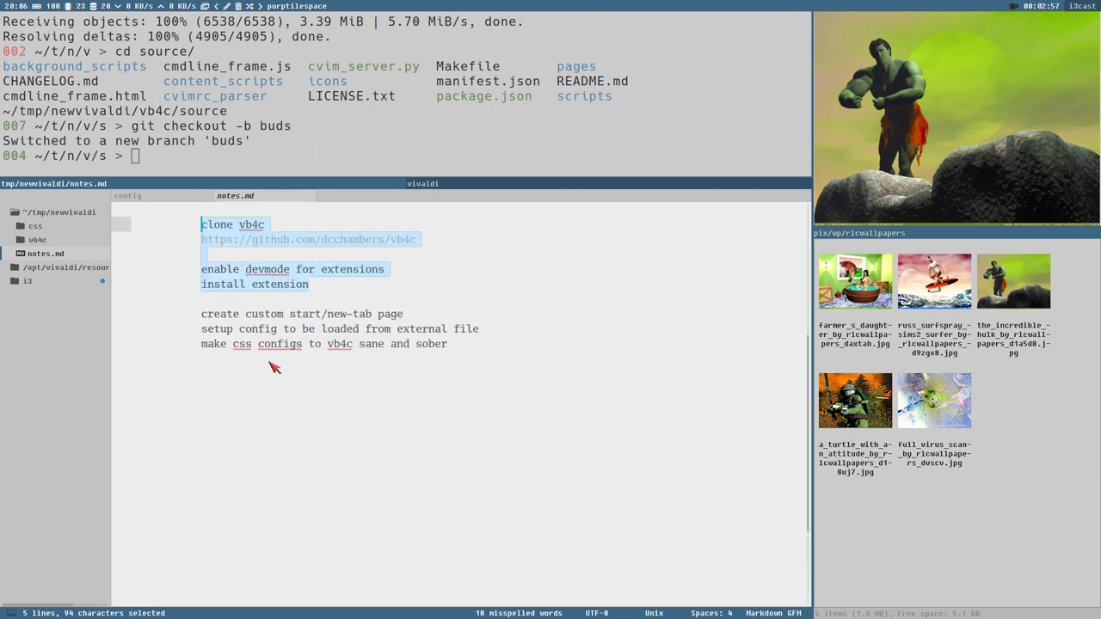
{"action": "left_click", "coordinate": [199, 315]}
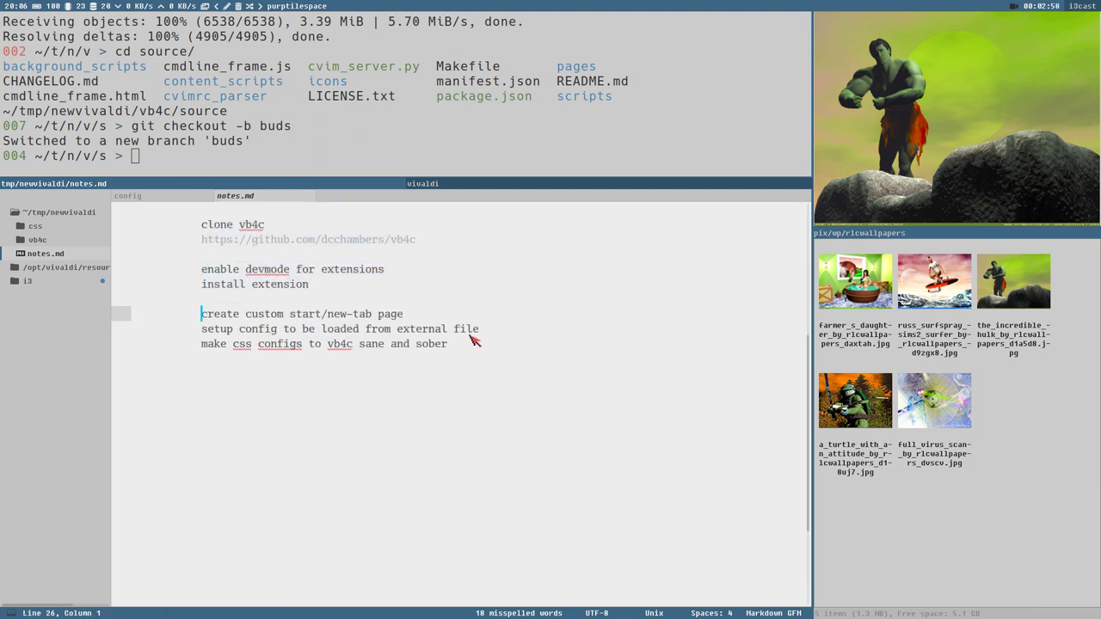
{"action": "left_click", "coordinate": [257, 317]}
On the vb4c help page, show link hints with f and cancel them.
{"action": "left_click", "coordinate": [453, 184]}
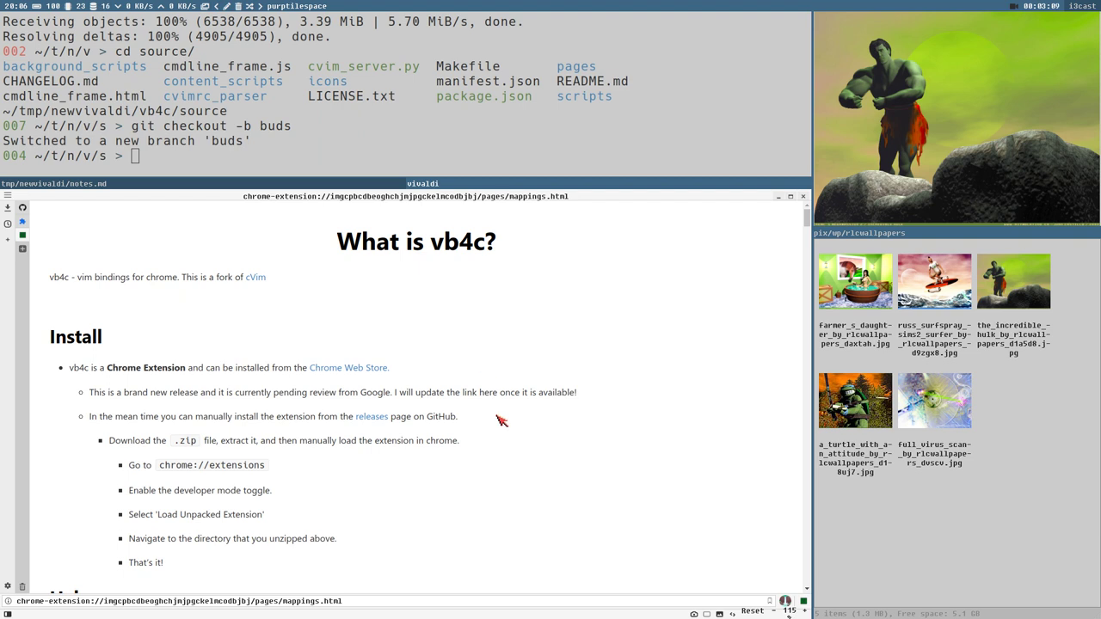
{"action": "key", "text": "f"}
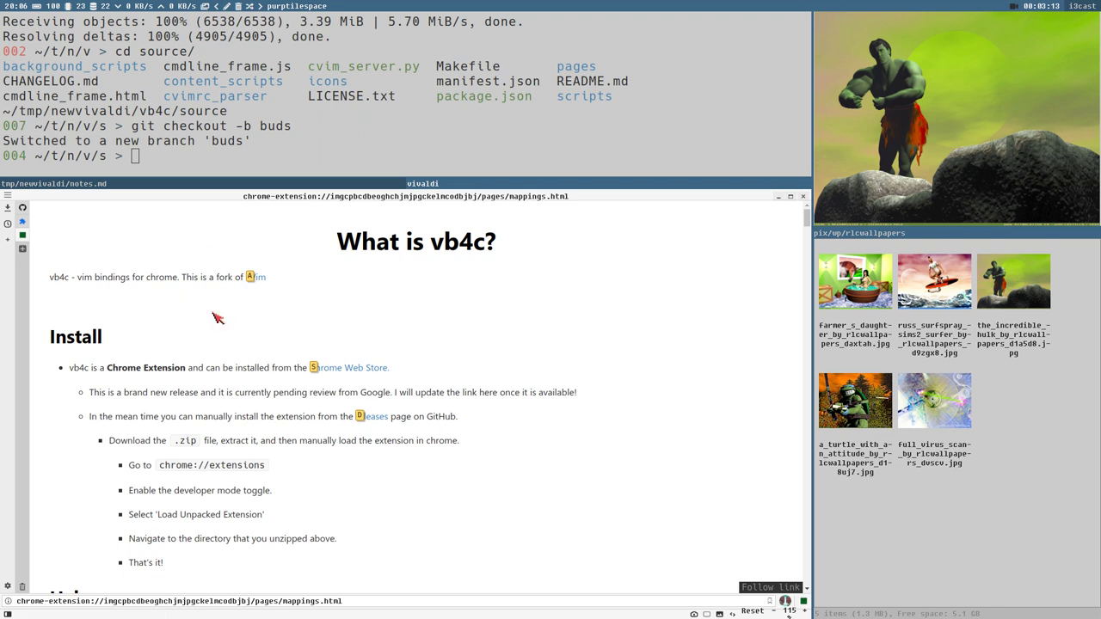
{"action": "key", "text": "Escape"}
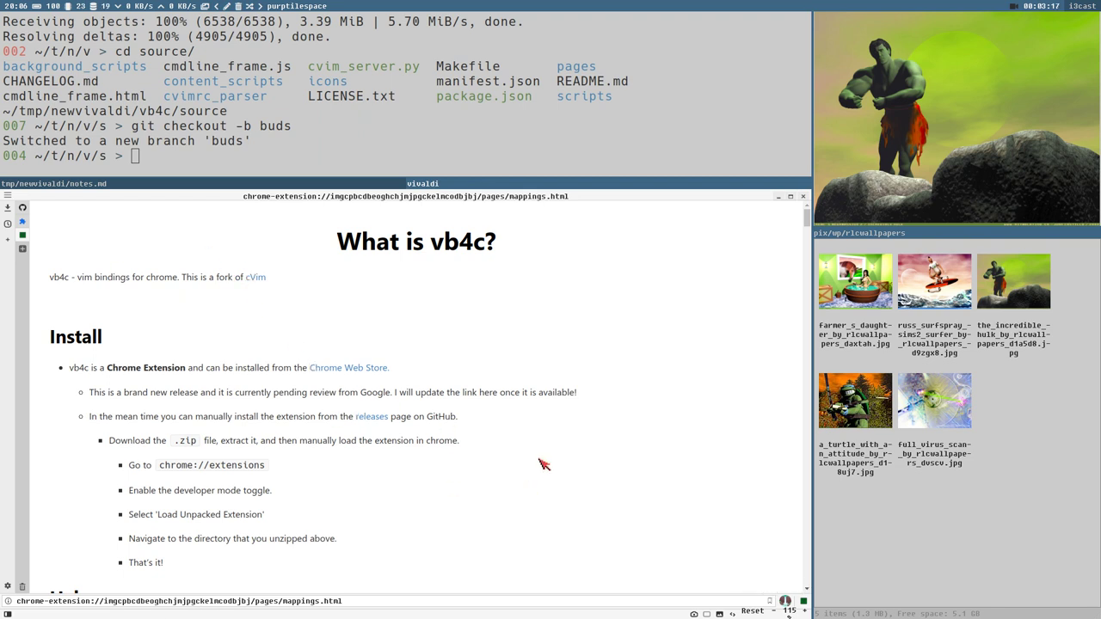
Open and dismiss the cVim command bar with O, o, t and T, running nothing.
{"action": "key", "text": "shift+o"}
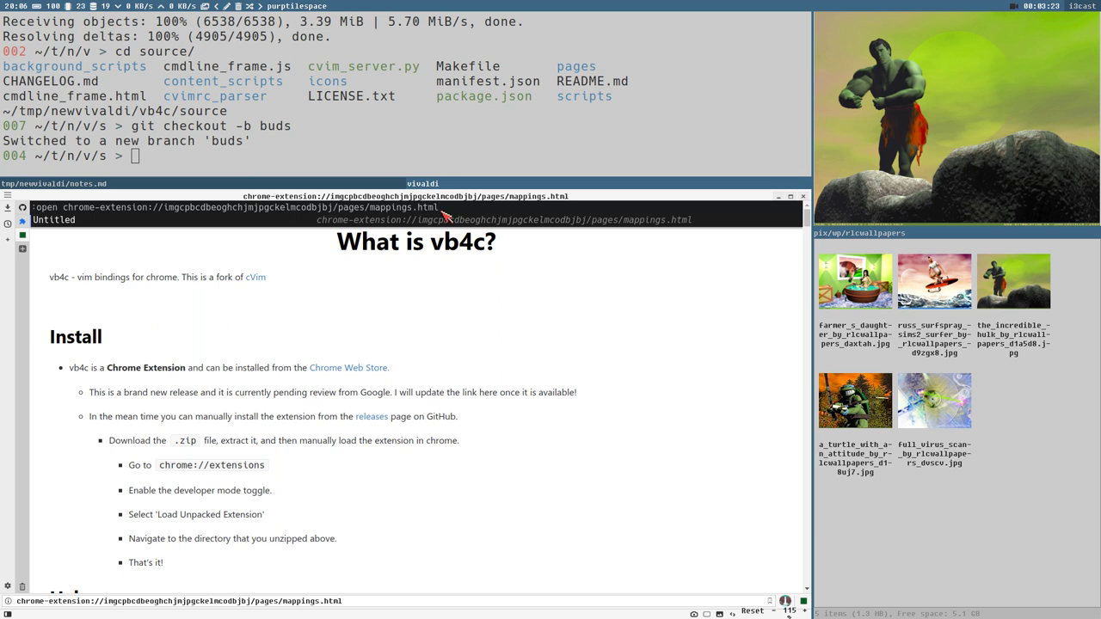
{"action": "key", "text": "Escape"}
{"action": "key", "text": "o"}
{"action": "key", "text": "Escape"}
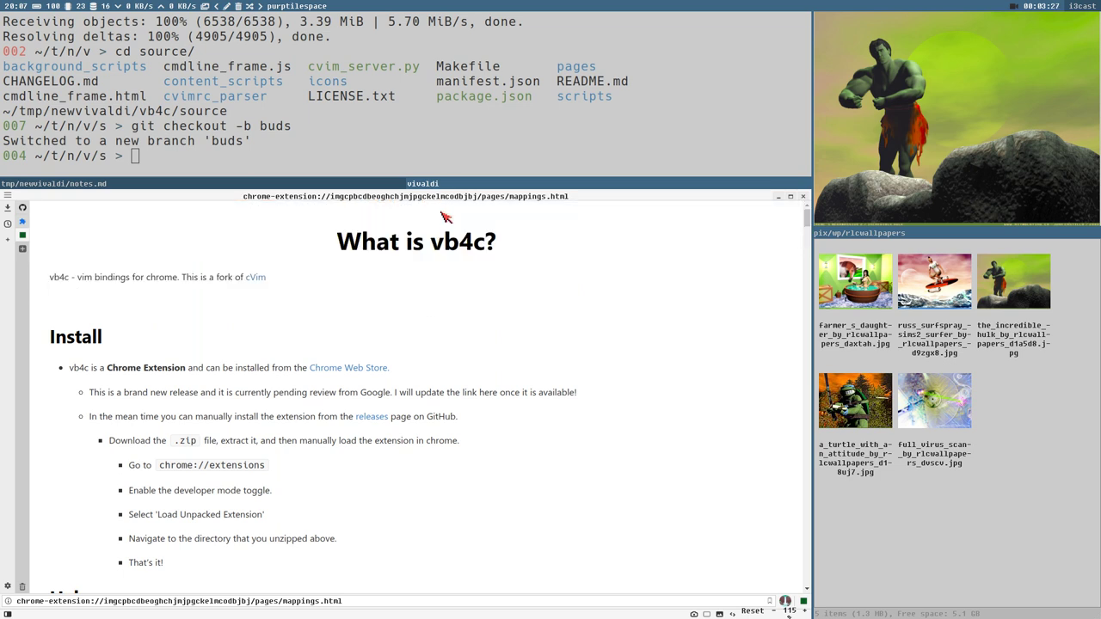
{"action": "key", "text": "shift+o"}
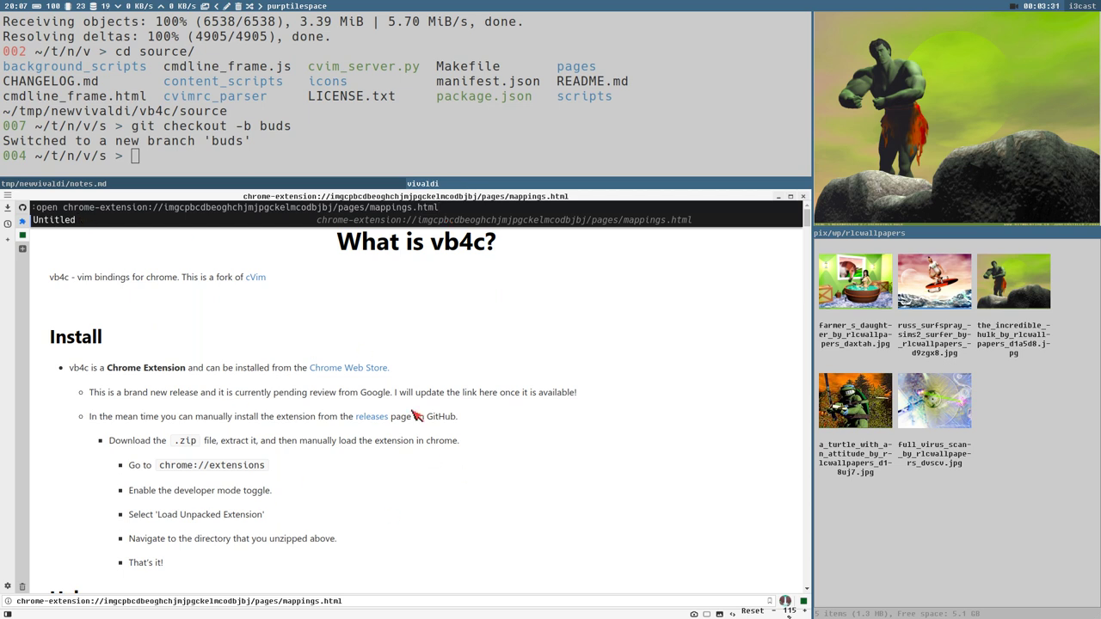
{"action": "key", "text": "Escape"}
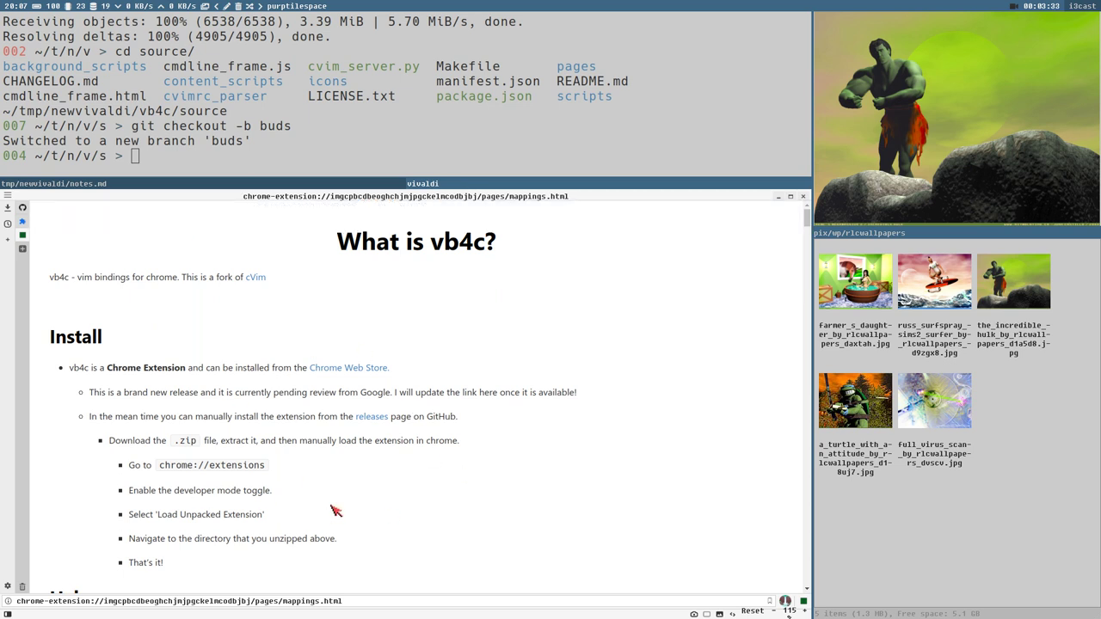
{"action": "key", "text": "t"}
{"action": "key", "text": "Escape"}
{"action": "key", "text": "shift+t"}
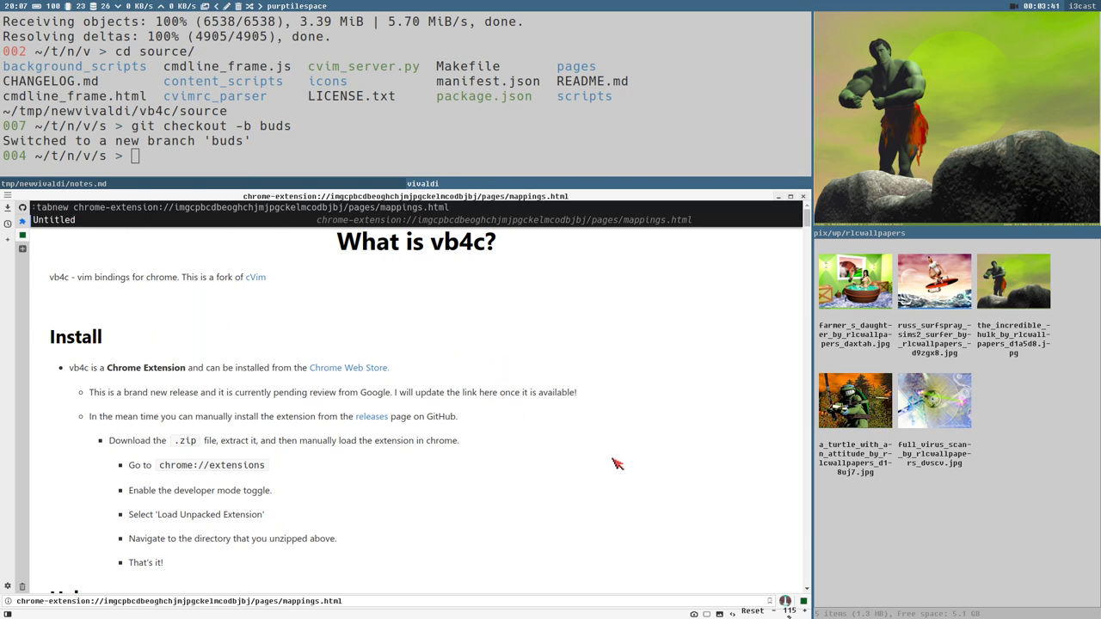
{"action": "key", "text": "Escape"}
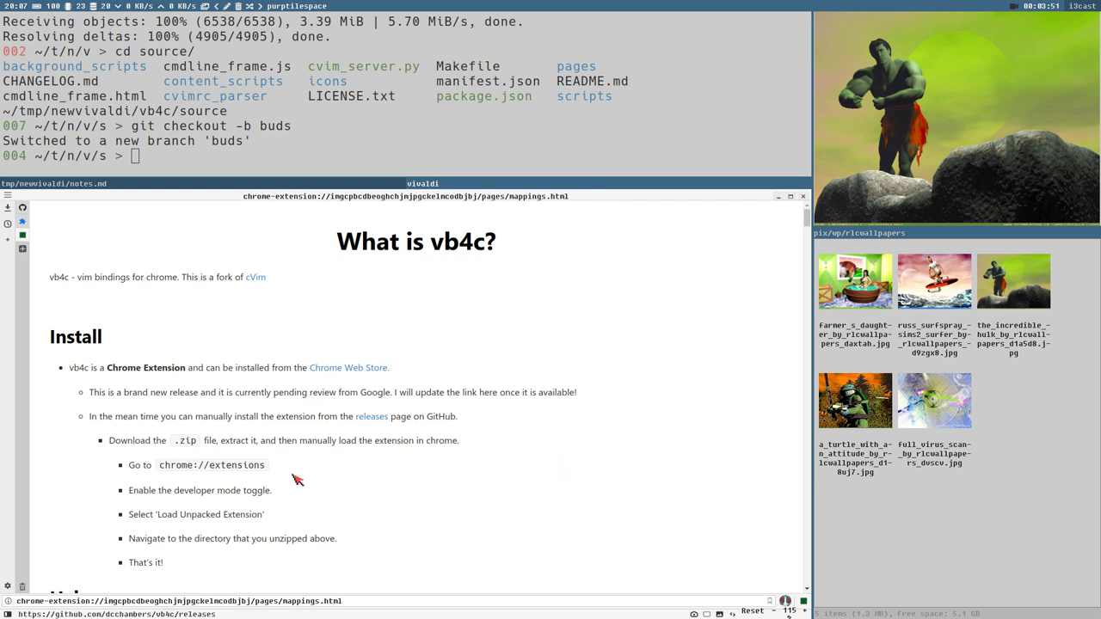
Open a new Start Page tab, try the address bar and DuckDuckGo box, then return to Extensions.
{"action": "left_click", "coordinate": [23, 250]}
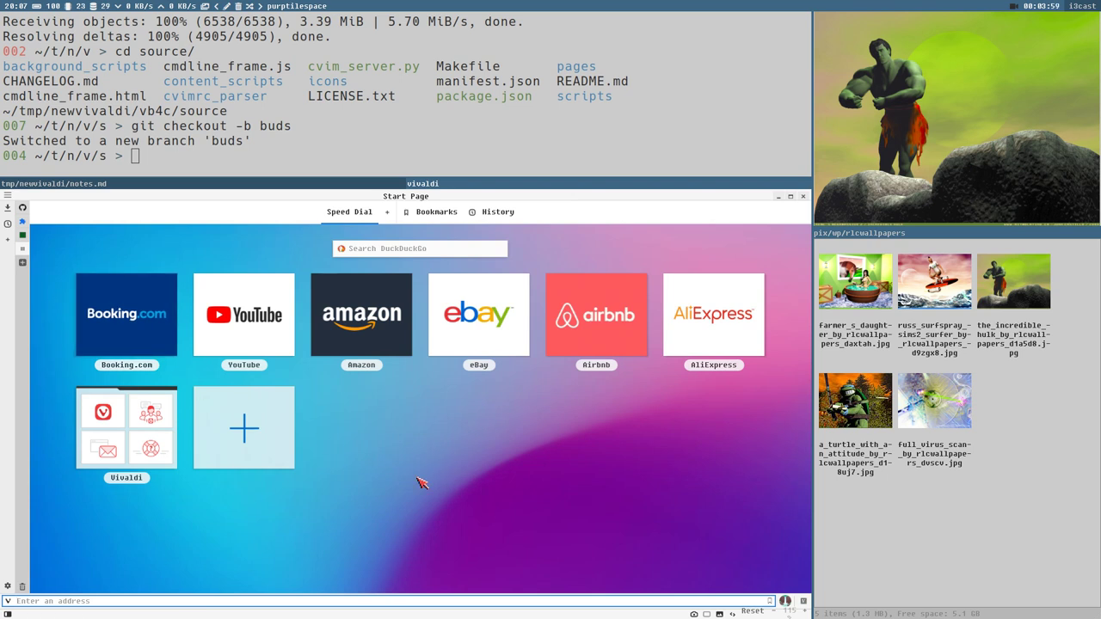
{"action": "key", "text": "ctrl+l"}
{"action": "type", "text": "f"}
{"action": "left_click", "coordinate": [410, 247]}
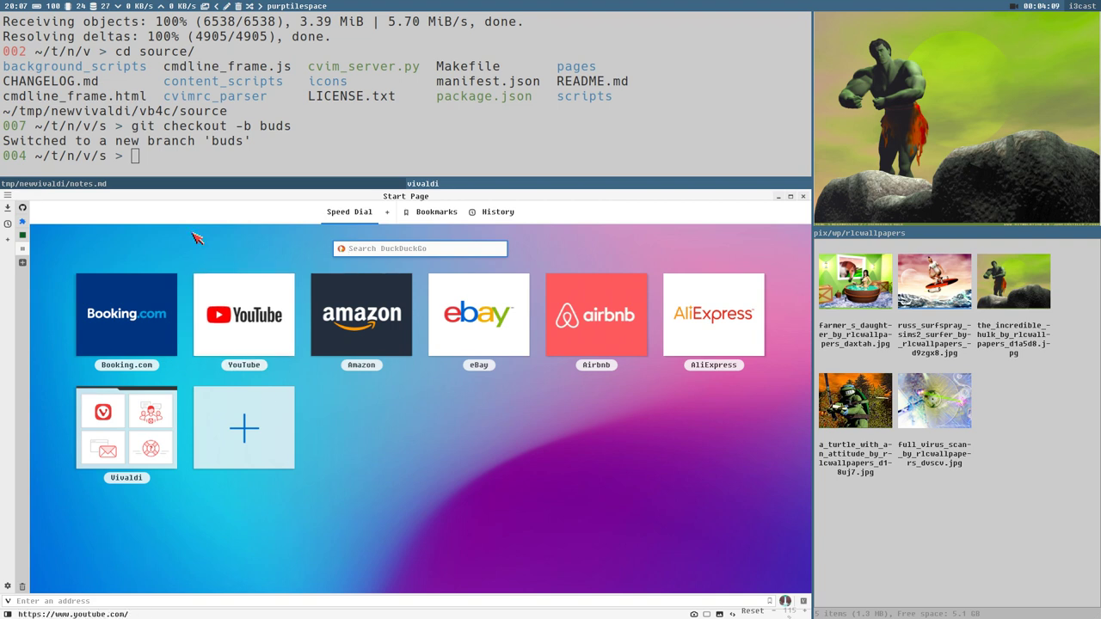
{"action": "left_click", "coordinate": [24, 221]}
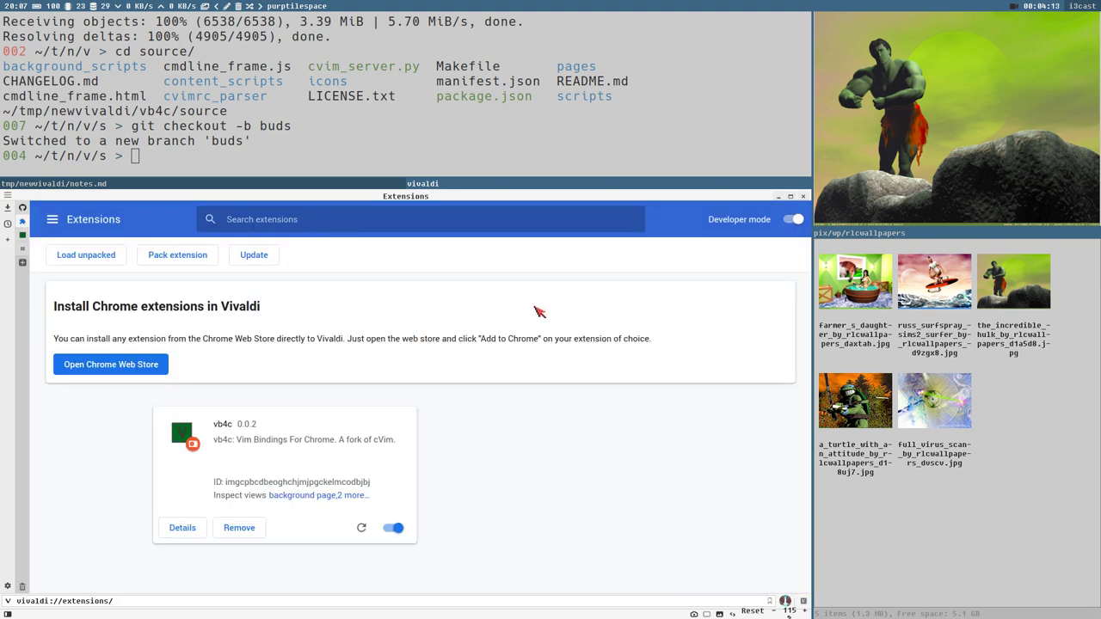
Reload vivaldi://extensions with vb4c 0.0.2 listed, then open a new Start Page tab.
{"action": "key", "text": "F5"}
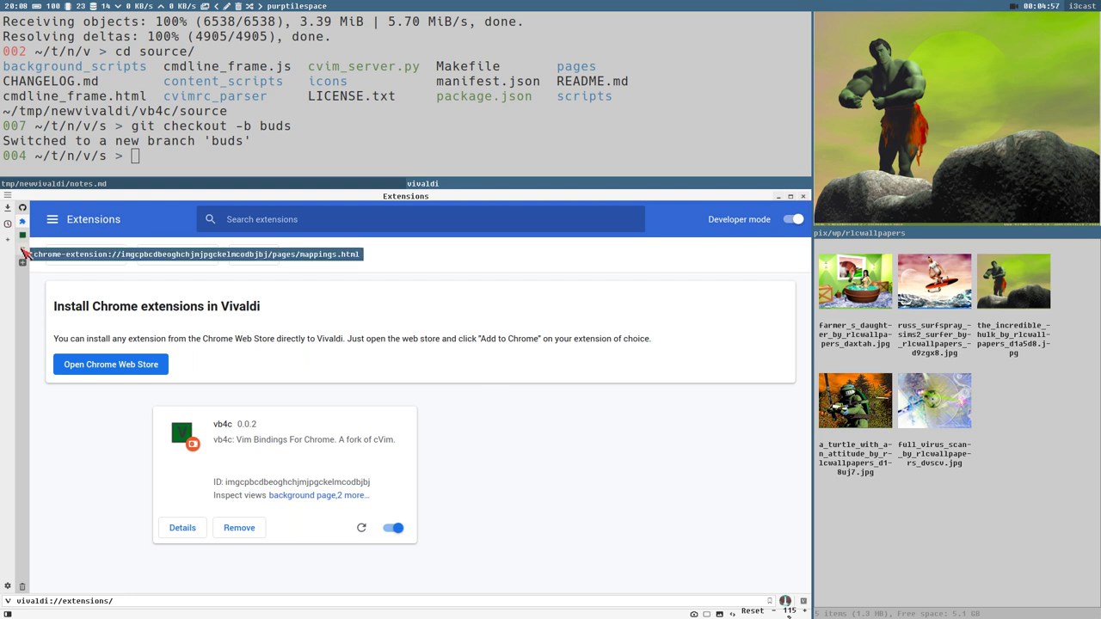
{"action": "key", "text": "ctrl+t"}
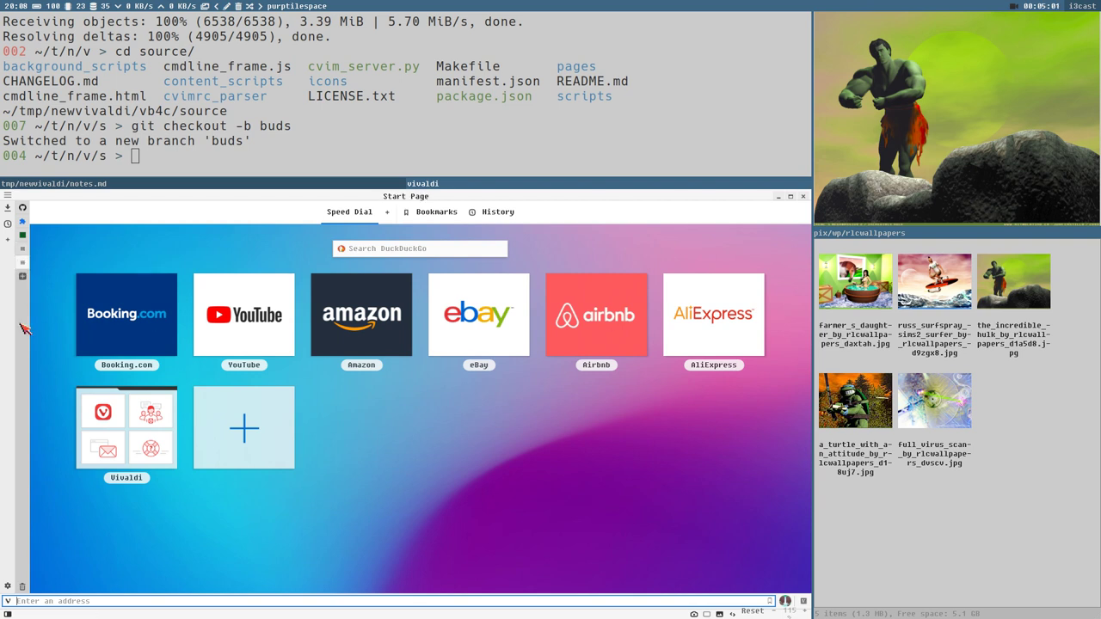
Create and open the new file pages/dummy.html from notes.md.
{"action": "left_click", "coordinate": [295, 184]}
{"action": "left_click", "coordinate": [229, 373]}
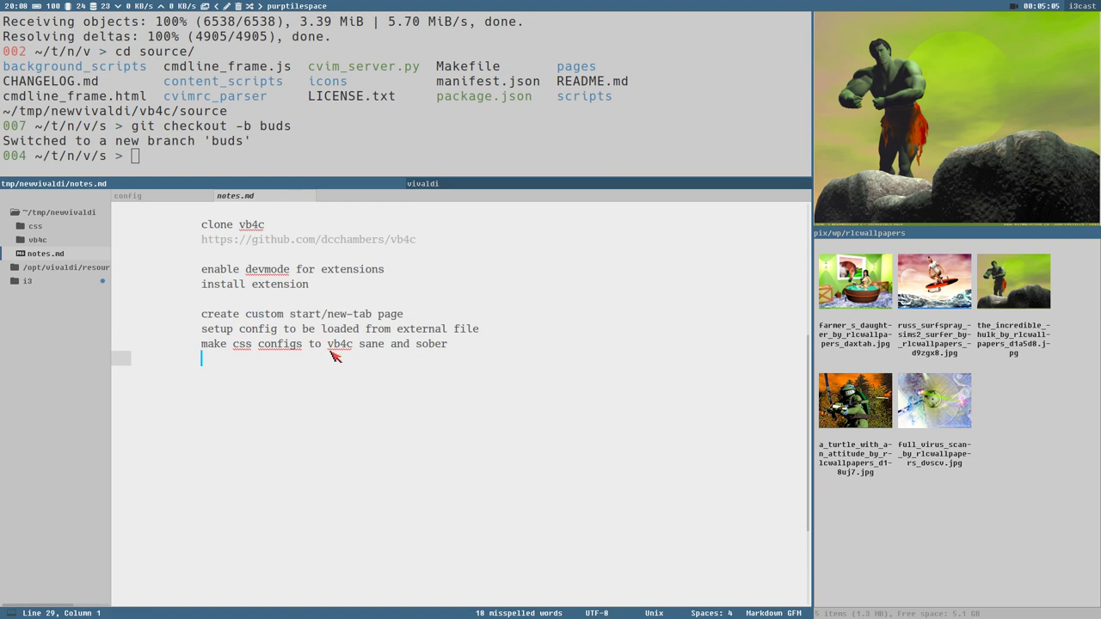
{"action": "key", "text": "ctrl+alt+o"}
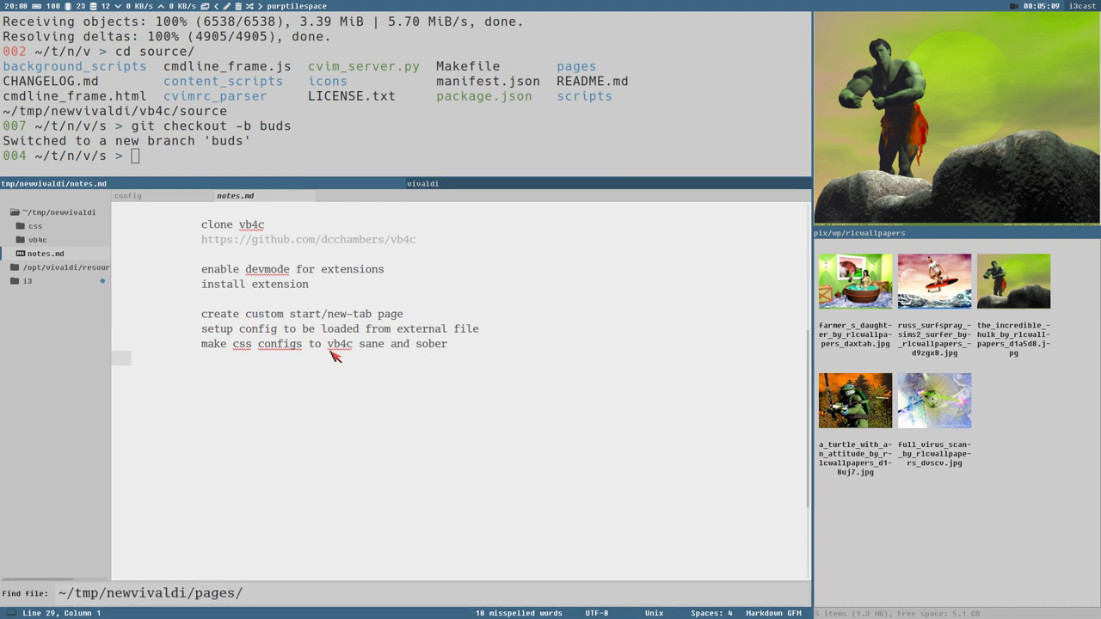
{"action": "type", "text": "pages/dummy.htm"}
{"action": "key", "text": "Return"}
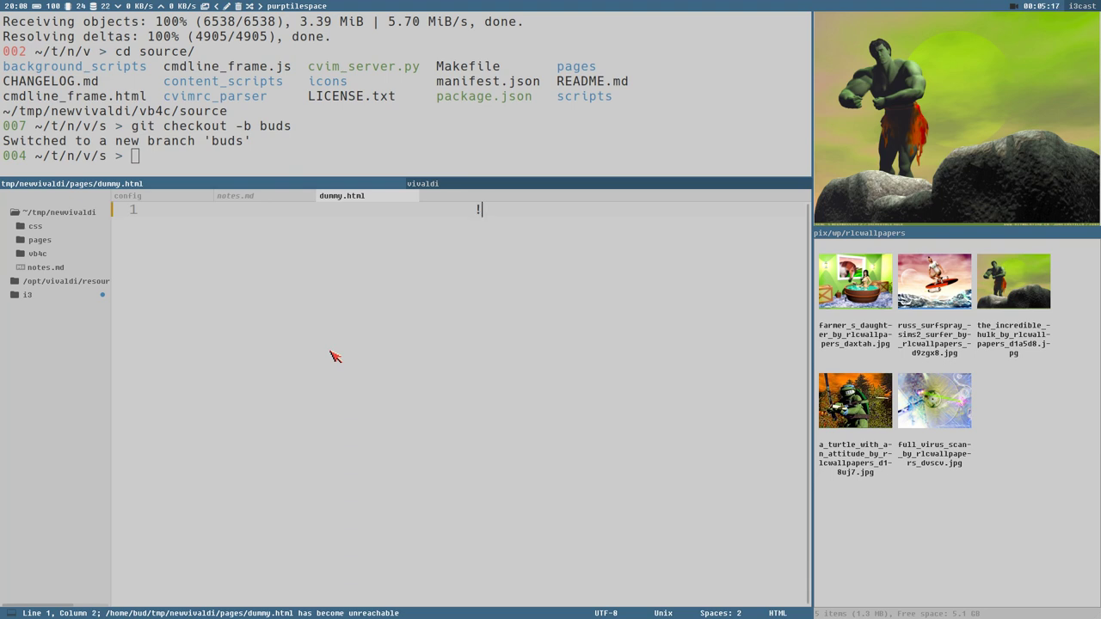
Fill the HTML boilerplate with title 'Dummy' and '<h3>I am friend hello</h3>', then save.
{"action": "key", "text": "Tab"}
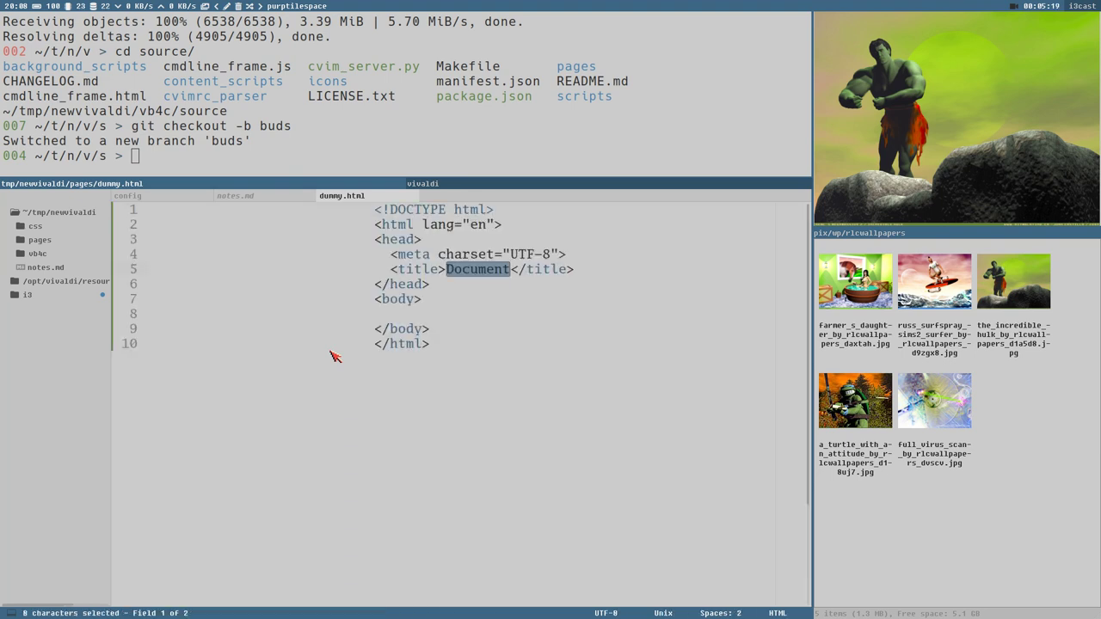
{"action": "type", "text": "Dummy"}
{"action": "key", "text": "Tab"}
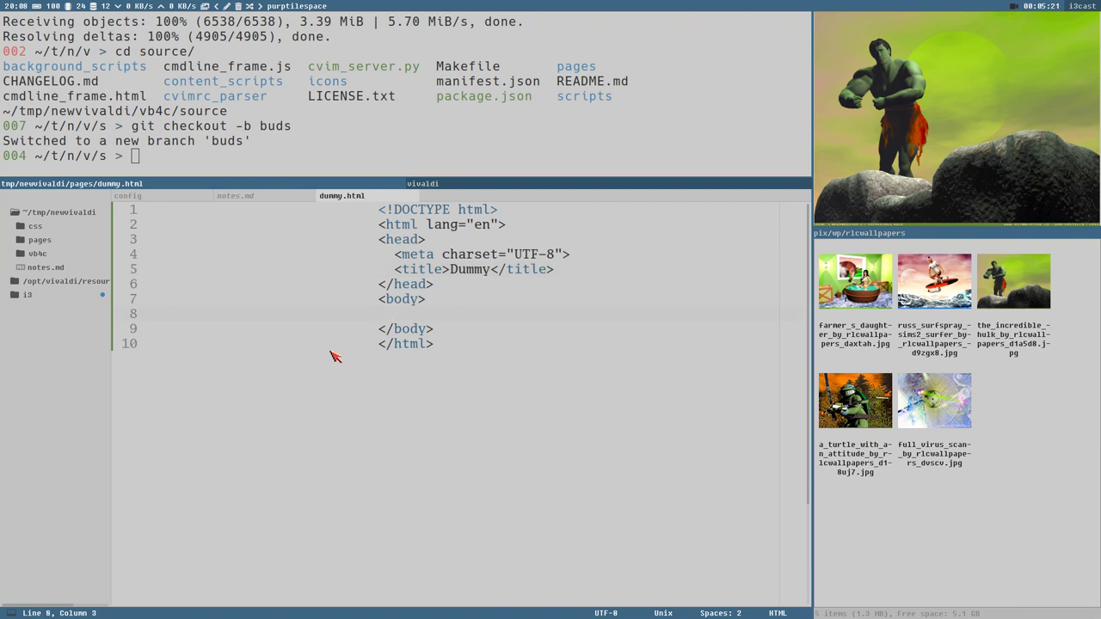
{"action": "type", "text": "<h3>I am friend hello<"}
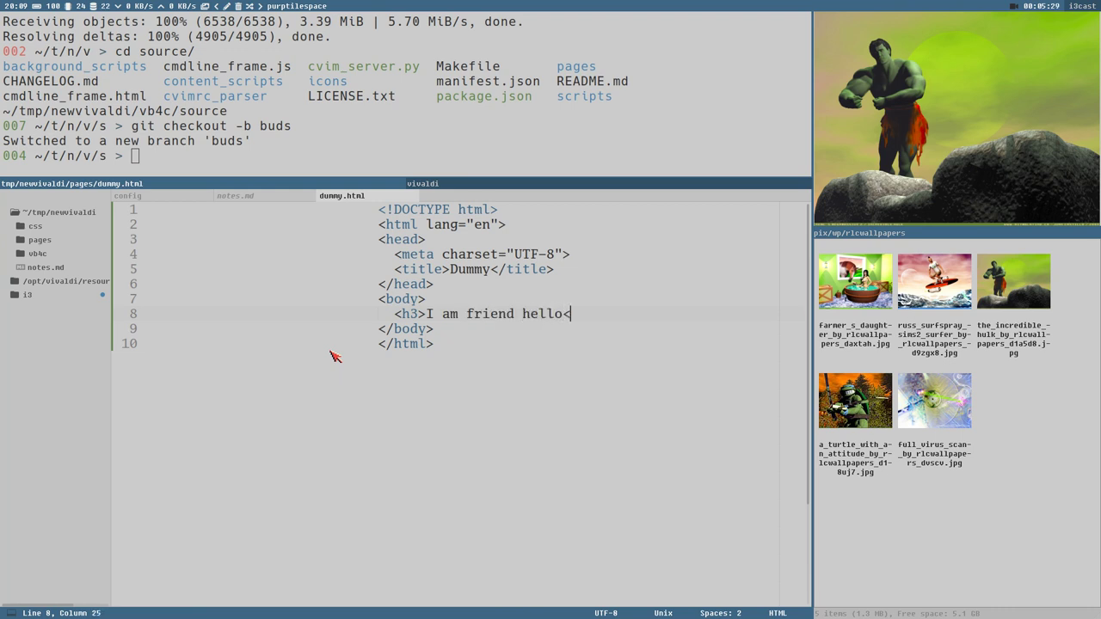
{"action": "type", "text": "/h3>"}
{"action": "key", "text": "ctrl+s"}
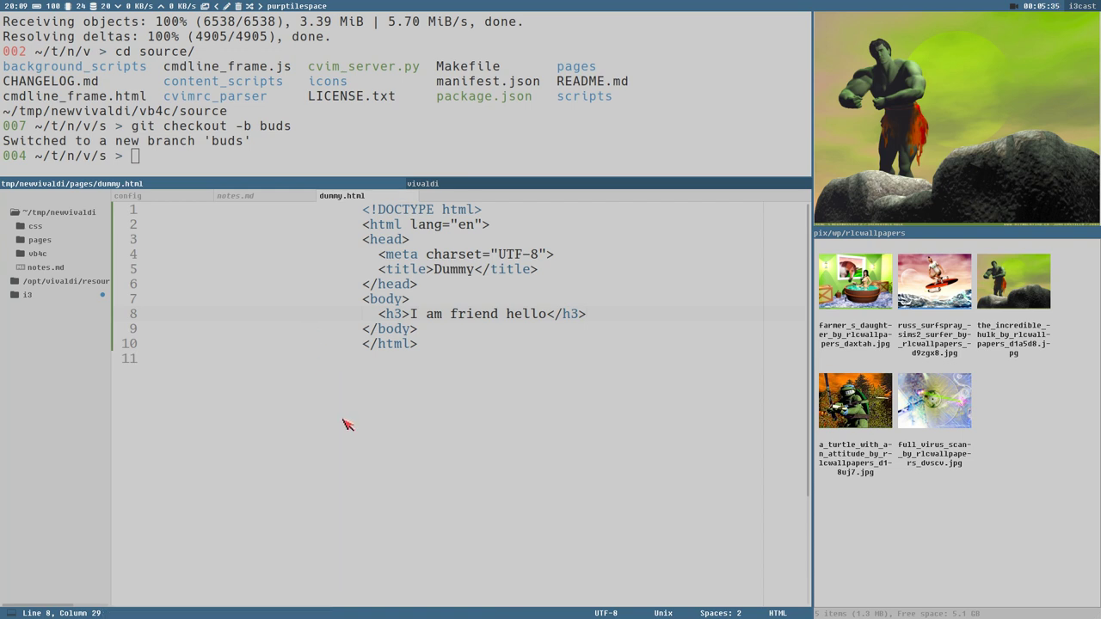
Copy dummy.html's full path from the rename field and switch to Vivaldi.
{"action": "key", "text": "F2"}
{"action": "key", "text": "ctrl+a"}
{"action": "key", "text": "ctrl+c"}
{"action": "key", "text": "Escape"}
{"action": "key", "text": "super+f"}
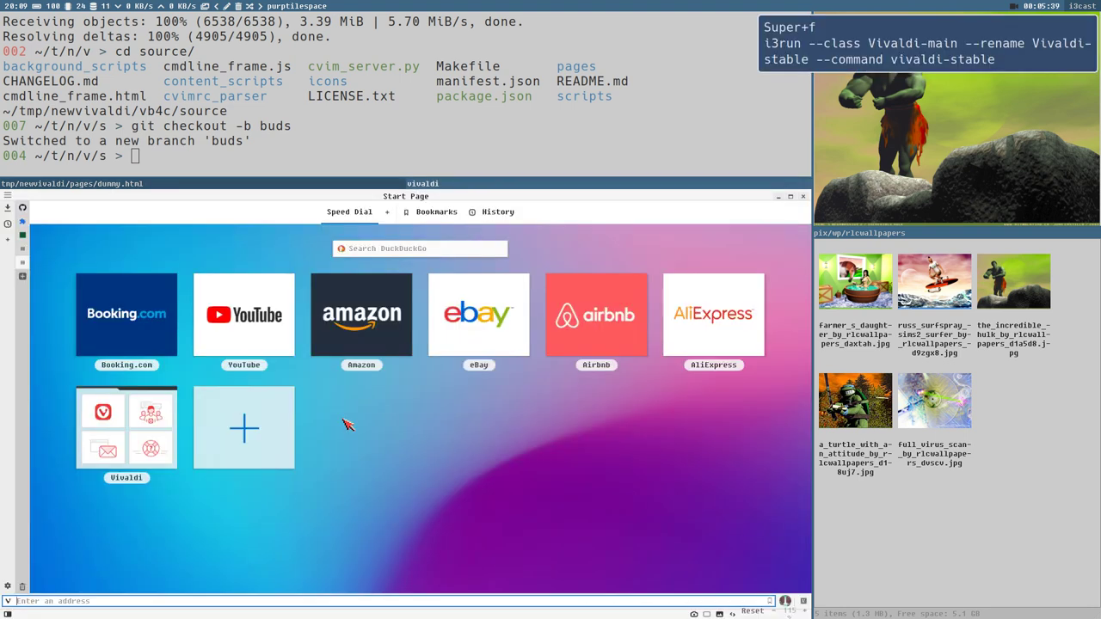
Set Vivaldi's homepage to Specific Page using the pasted dummy.html path prefixed with 'file://'.
{"action": "left_click", "coordinate": [7, 587]}
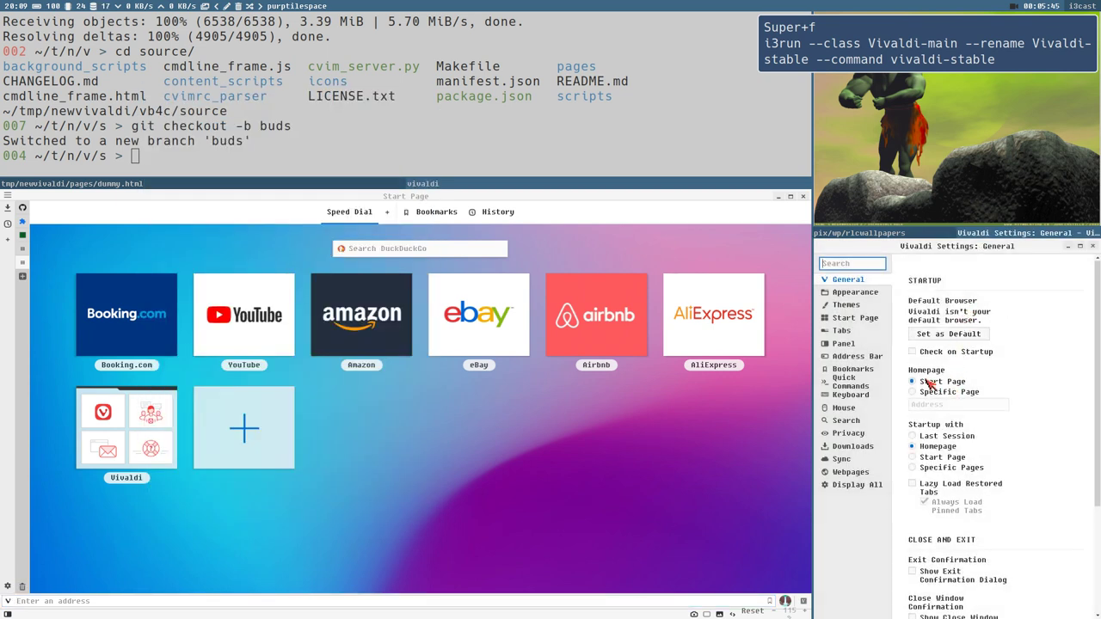
{"action": "left_click", "coordinate": [936, 393]}
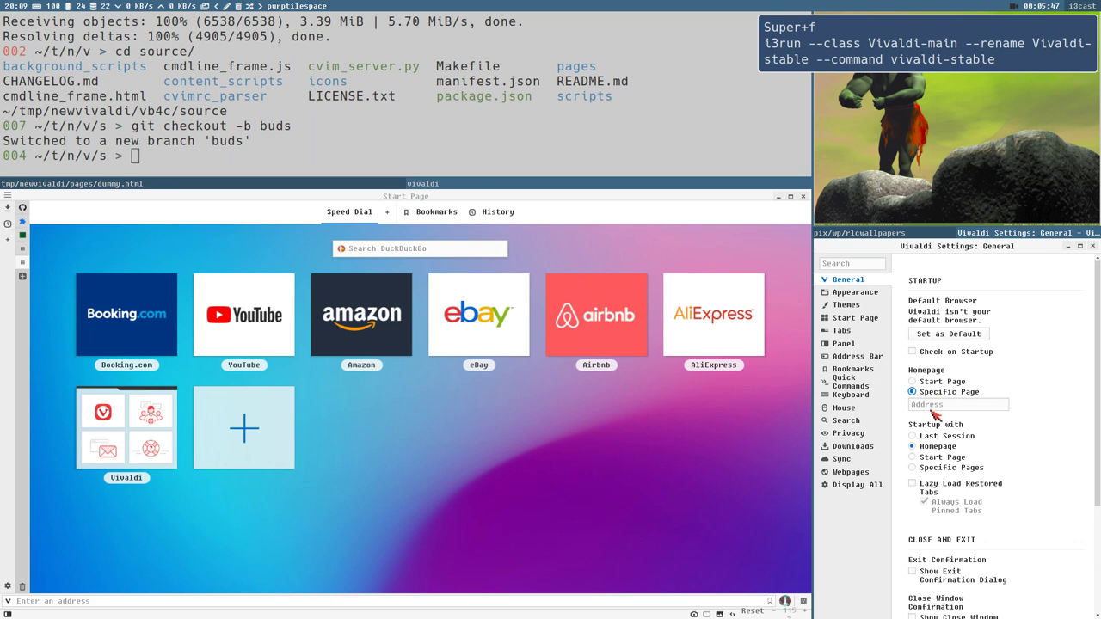
{"action": "left_click", "coordinate": [935, 404]}
{"action": "key", "text": "ctrl+v"}
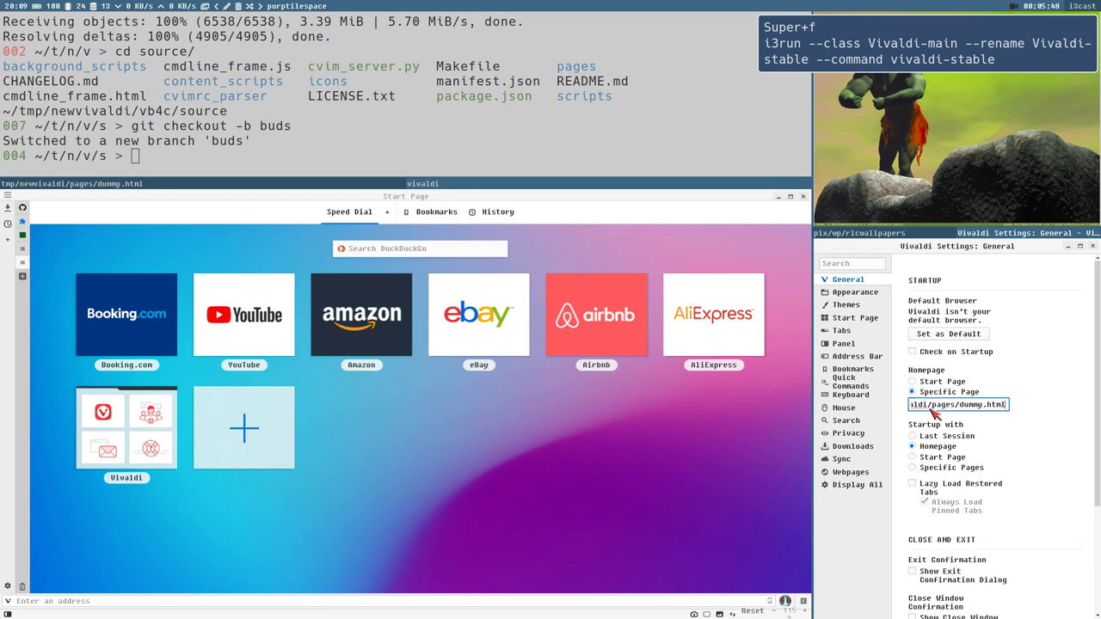
{"action": "left_click_drag", "start_coordinate": [1001, 407], "coordinate": [916, 412]}
{"action": "left_click", "coordinate": [914, 411]}
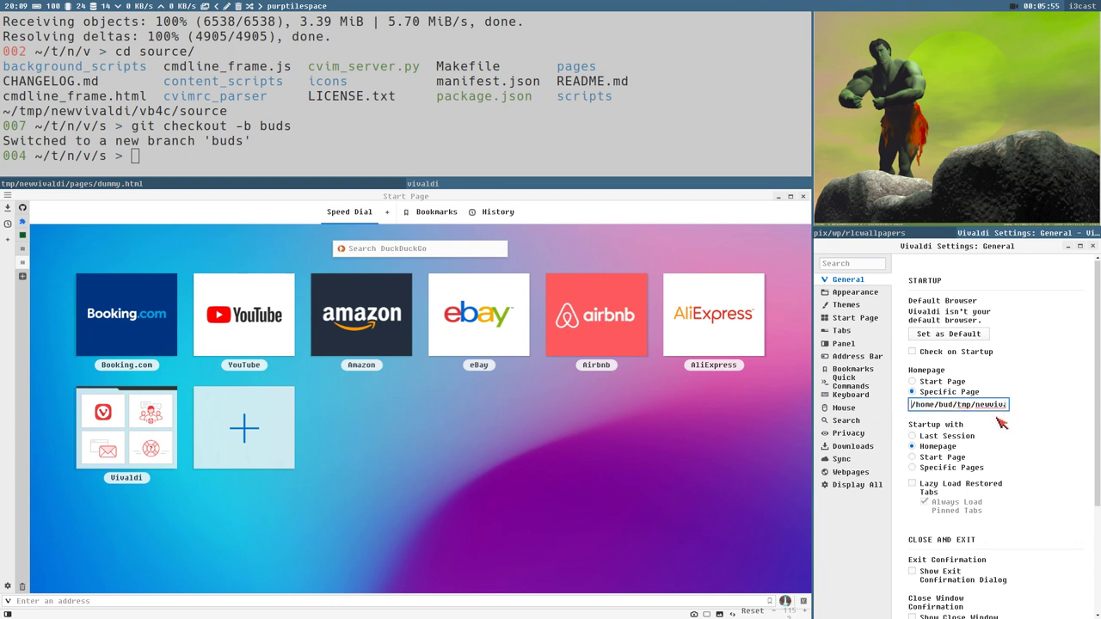
{"action": "type", "text": "file://"}
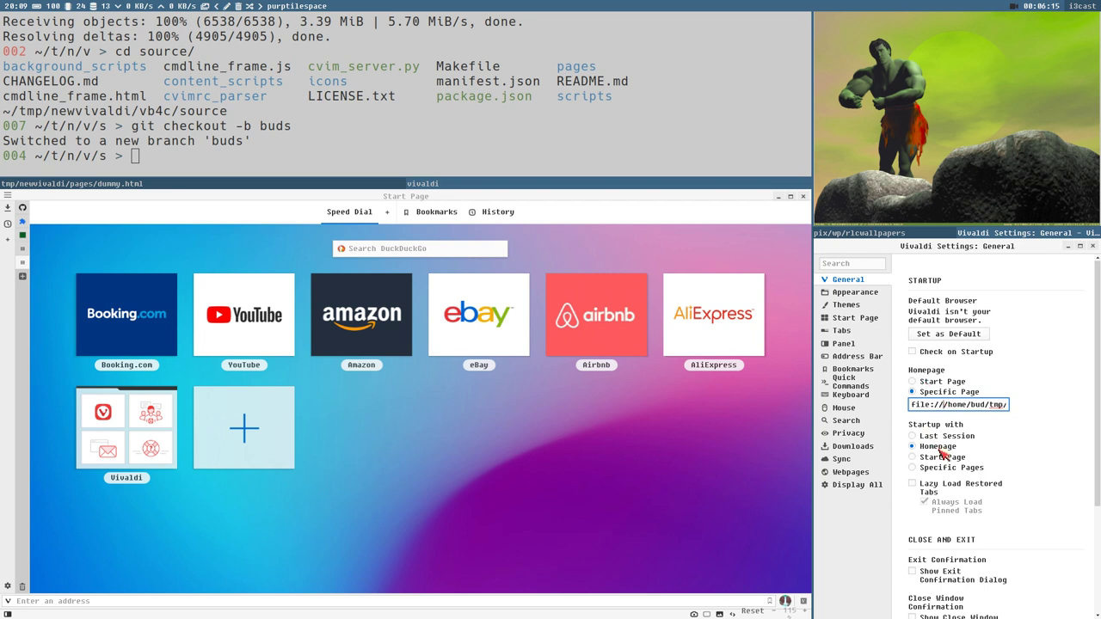
Go to Tabs settings and open a new tab to test the dummy.html homepage.
{"action": "left_click", "coordinate": [841, 332]}
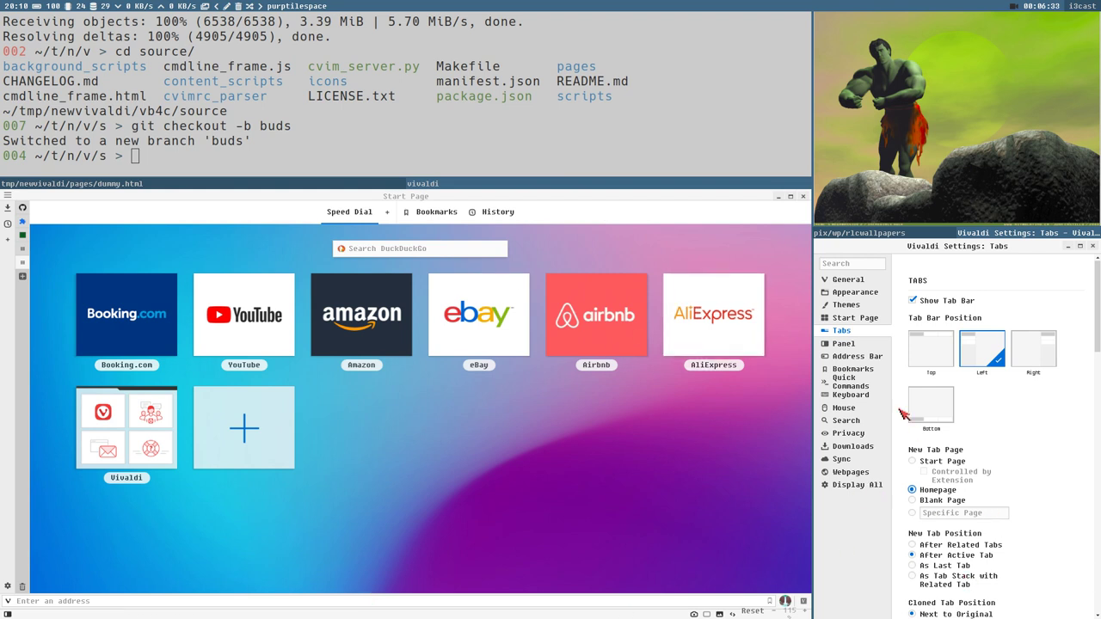
{"action": "left_click", "coordinate": [23, 277]}
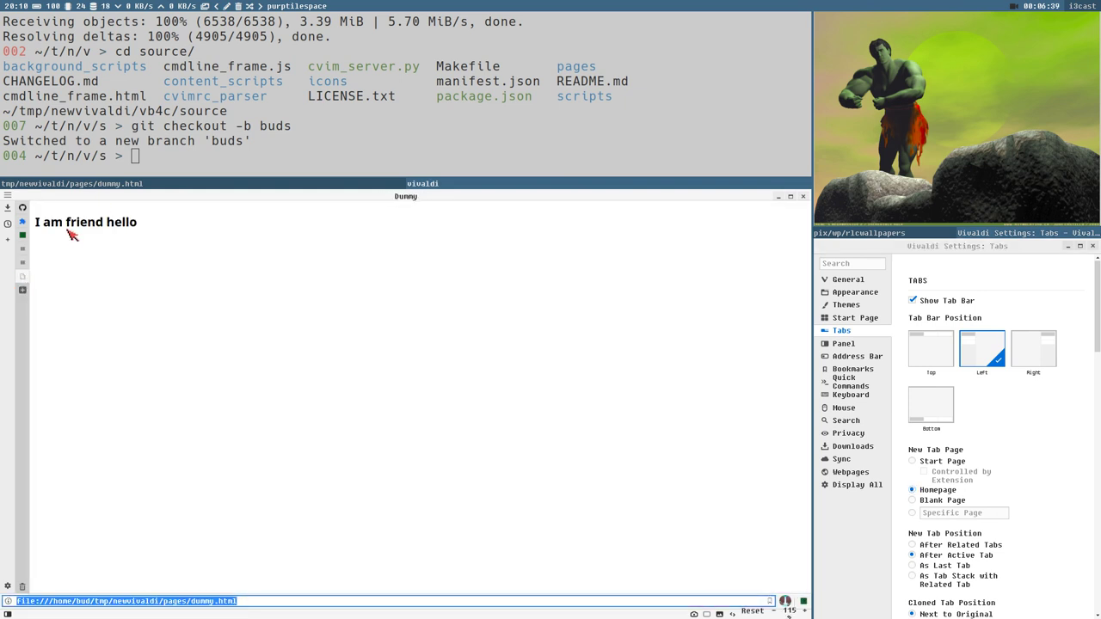
{"action": "left_click", "coordinate": [279, 186]}
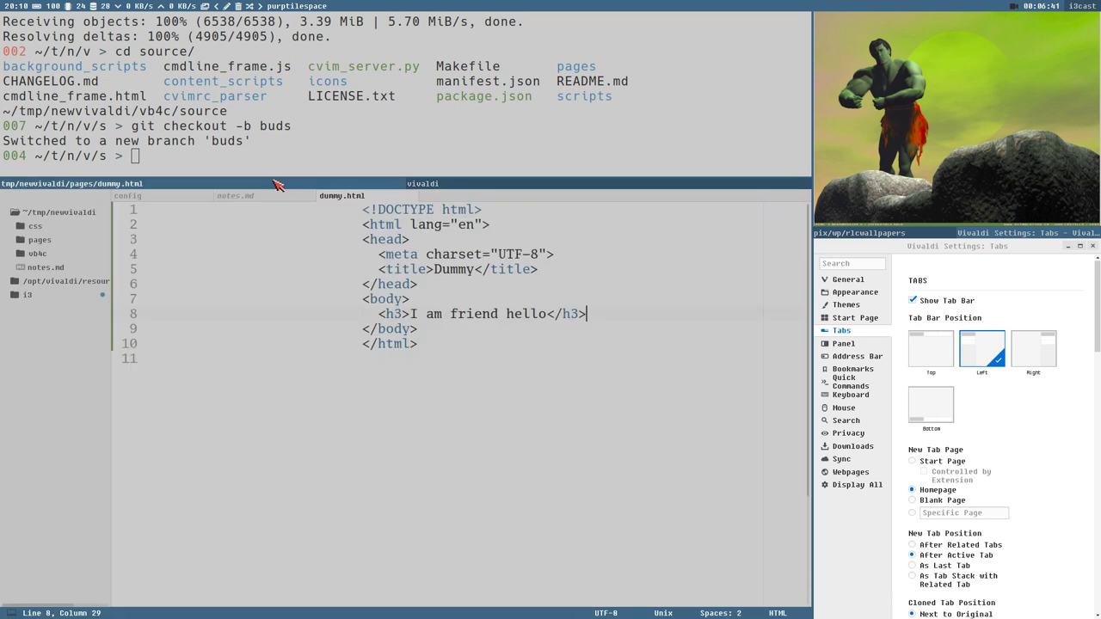
Add '<h2>it works!</h2>' on a new line below the h3 in dummy.html and save.
{"action": "key", "text": "super+l"}
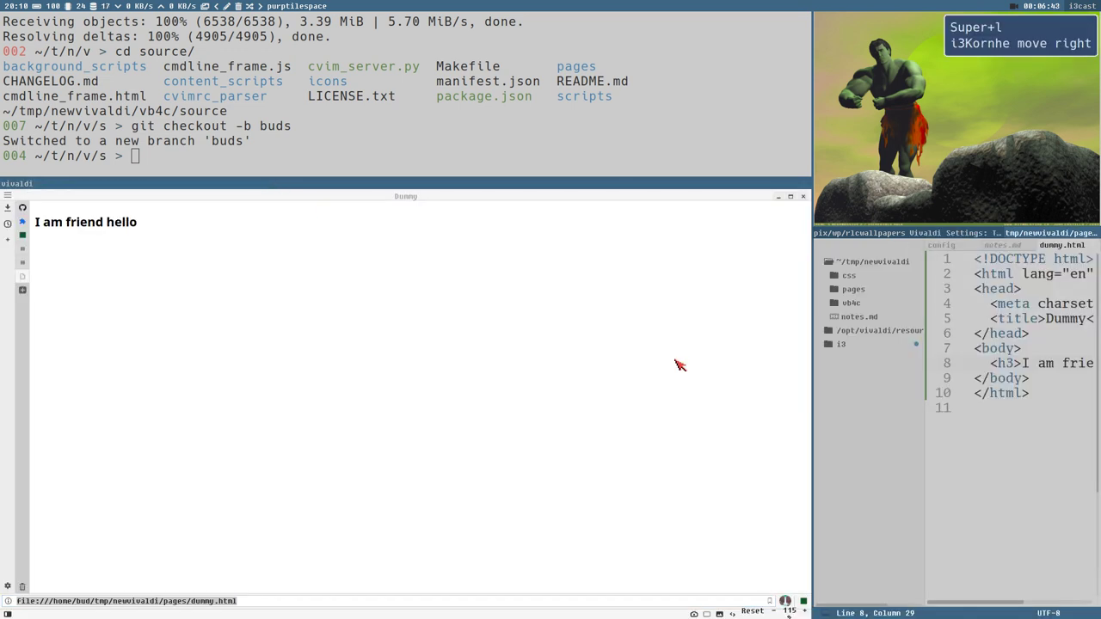
{"action": "left_click_drag", "start_coordinate": [812, 447], "coordinate": [559, 411]}
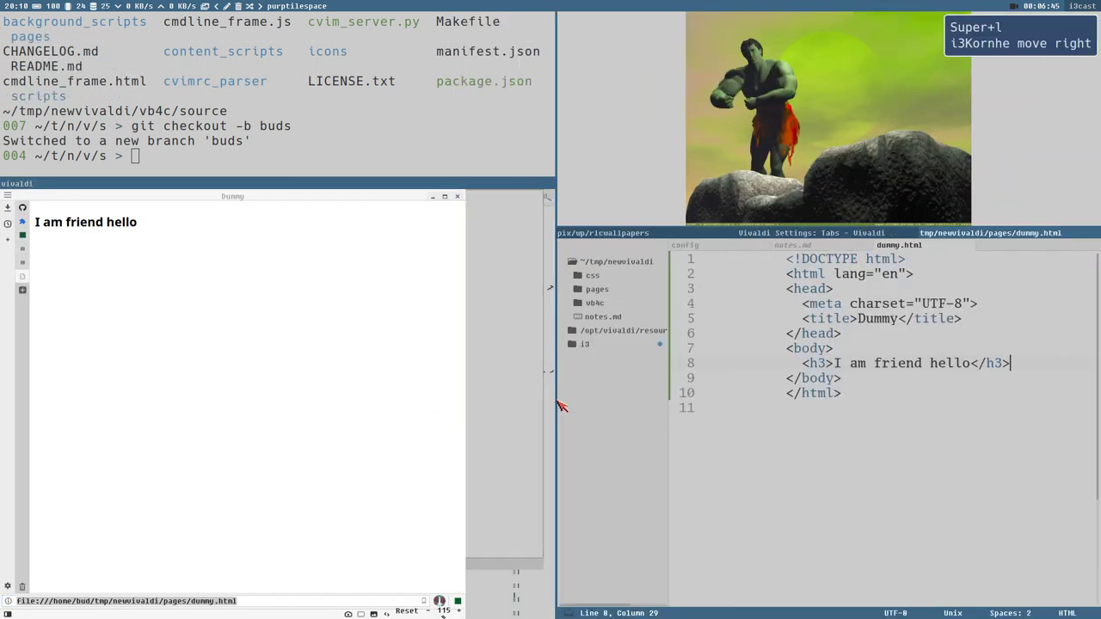
{"action": "key", "text": "Return"}
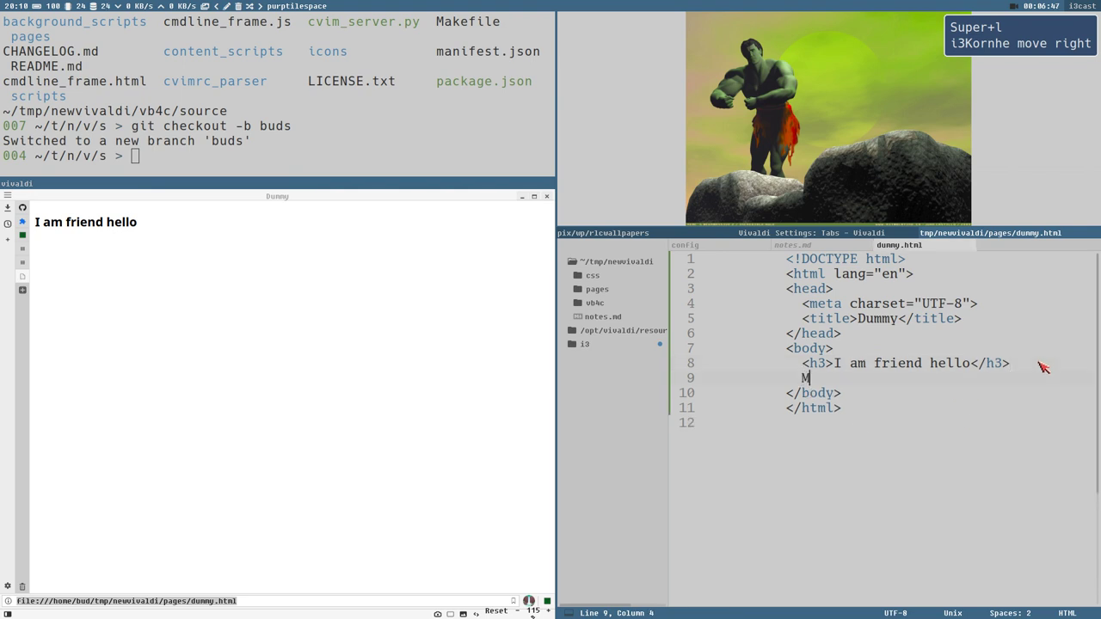
{"action": "type", "text": "<h2"}
{"action": "key", "text": "Tab"}
{"action": "key", "text": "ctrl+z"}
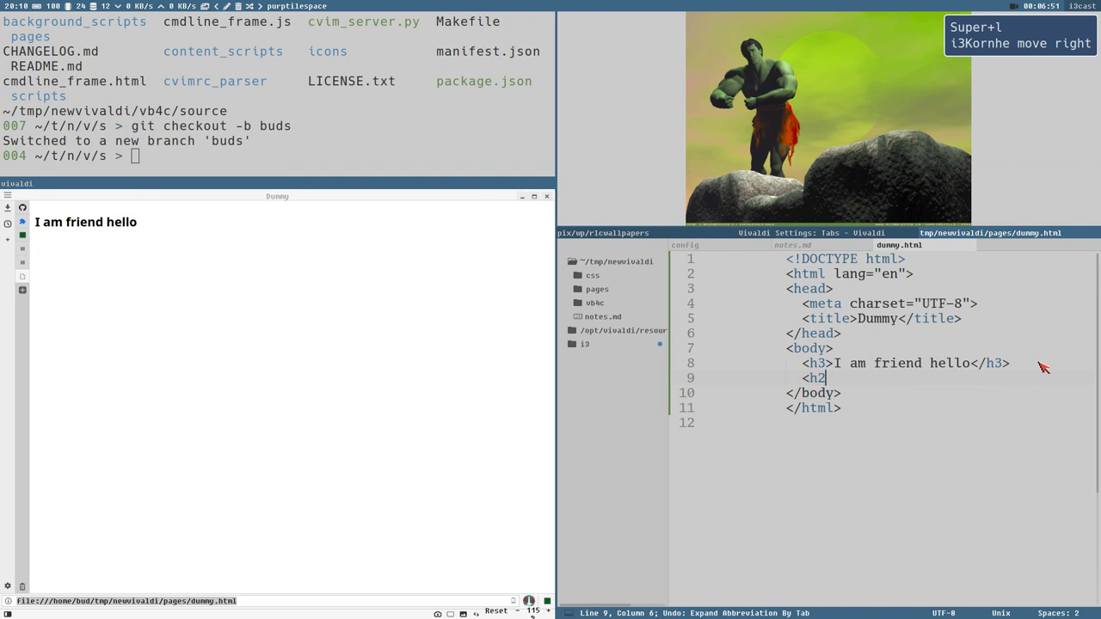
{"action": "type", "text": ">it works!</"}
{"action": "key", "text": "ctrl+s"}
{"action": "key", "text": "ctrl+a"}
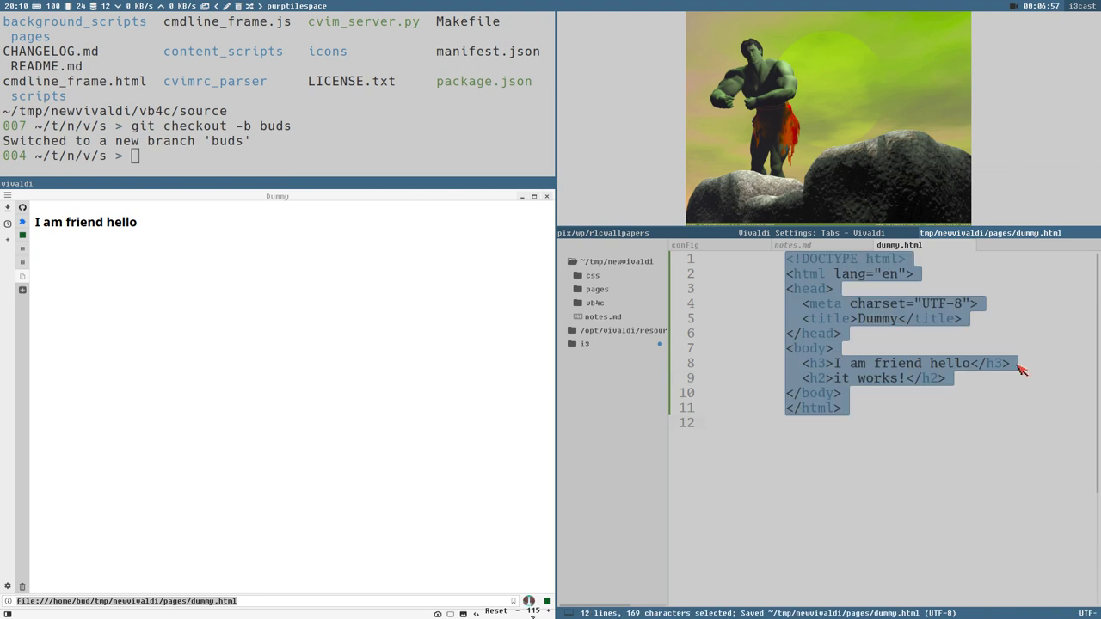
Open new tabs showing 'I am friend hello' and 'it works!', testing the vb4c command bar.
{"action": "left_click", "coordinate": [23, 290]}
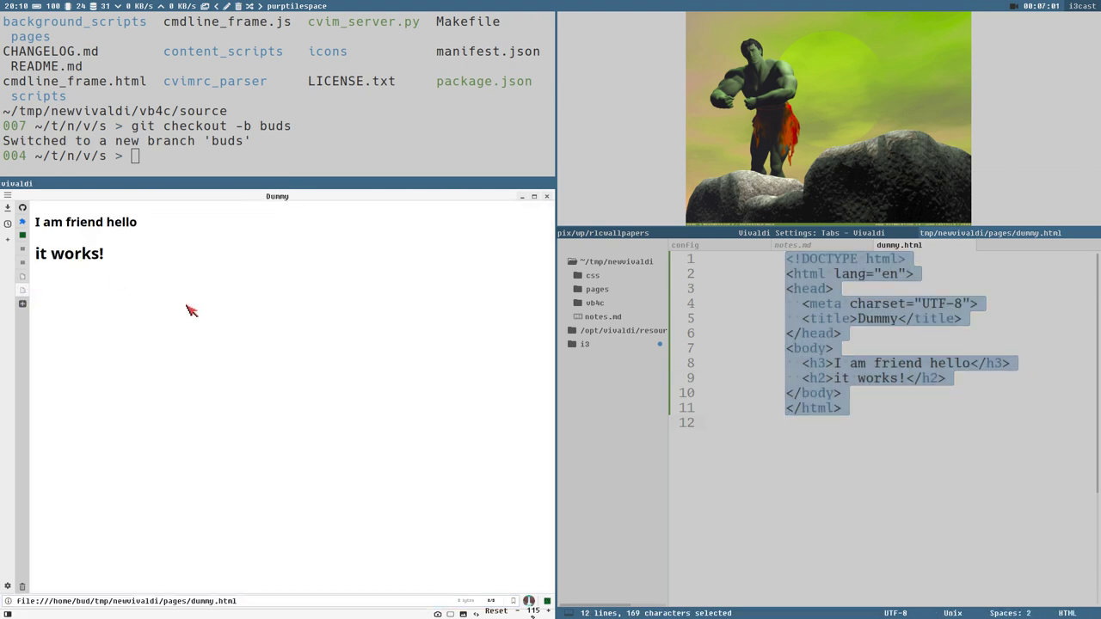
{"action": "left_click", "coordinate": [858, 425]}
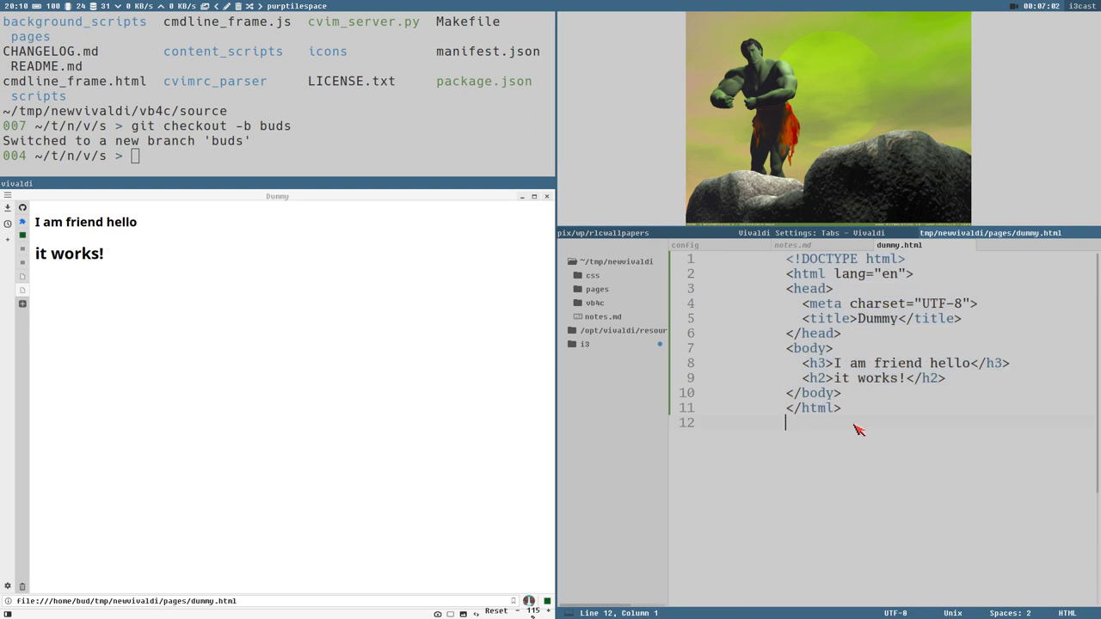
{"action": "left_click", "coordinate": [23, 303]}
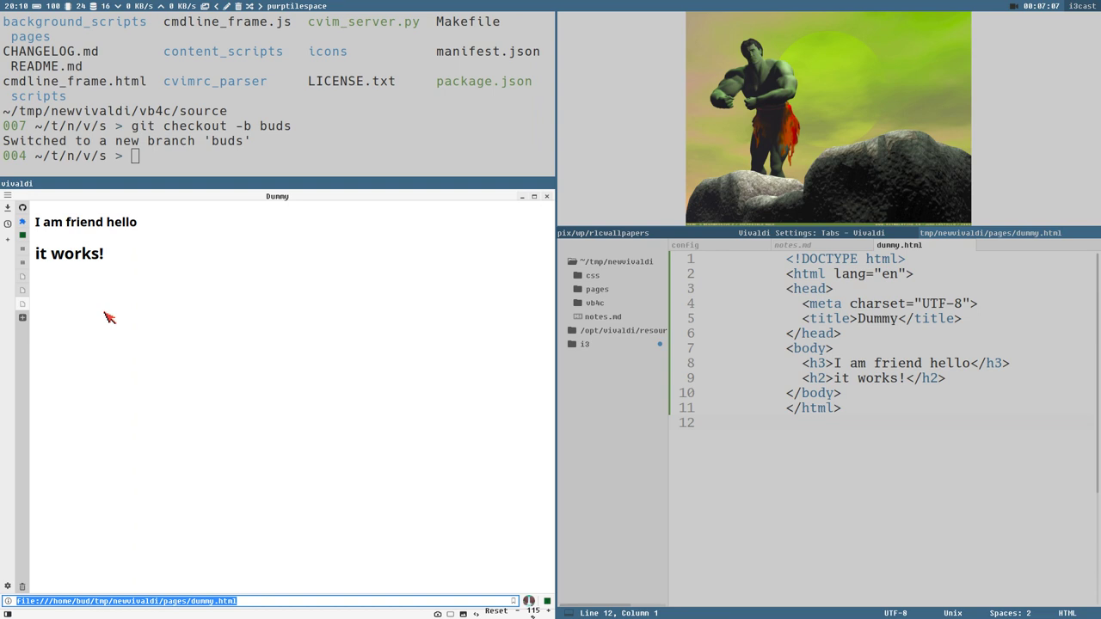
{"action": "left_click", "coordinate": [109, 317]}
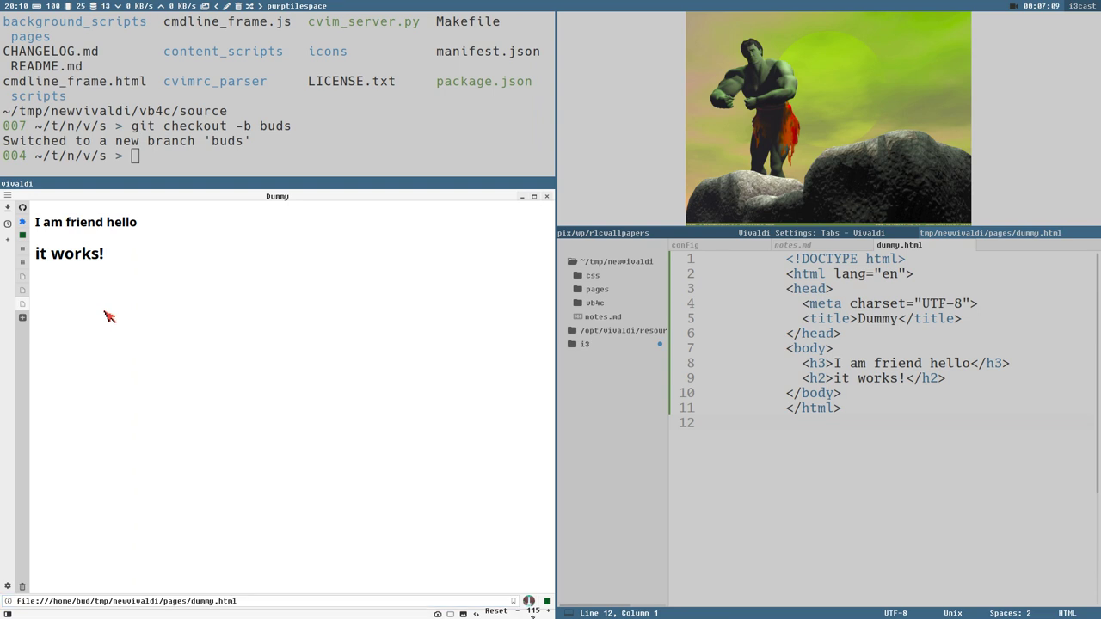
{"action": "key", "text": "o"}
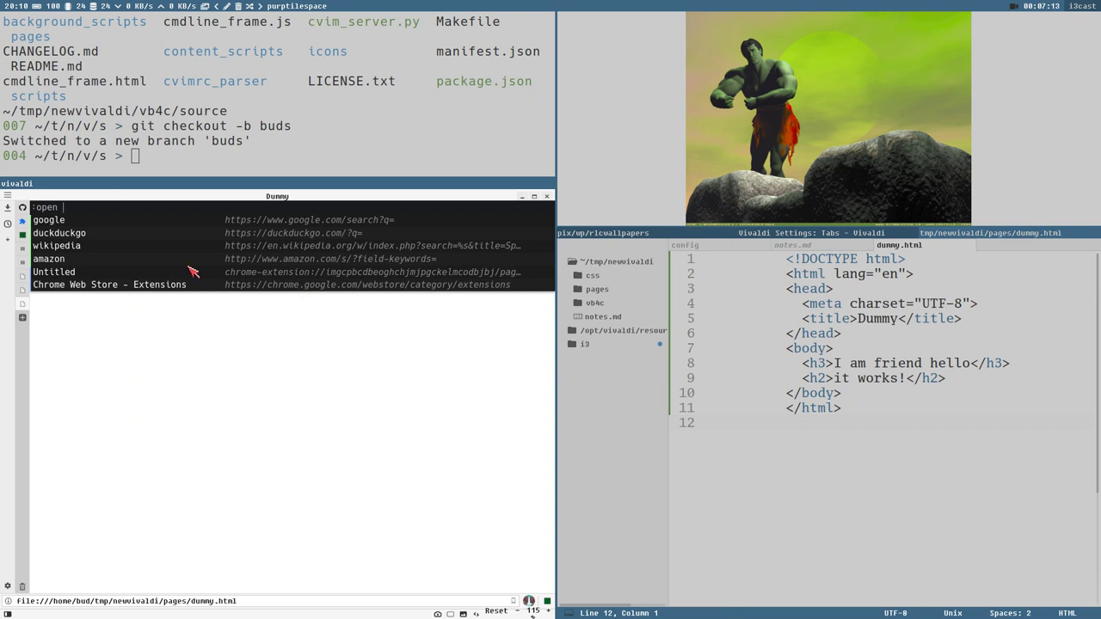
{"action": "key", "text": "Escape"}
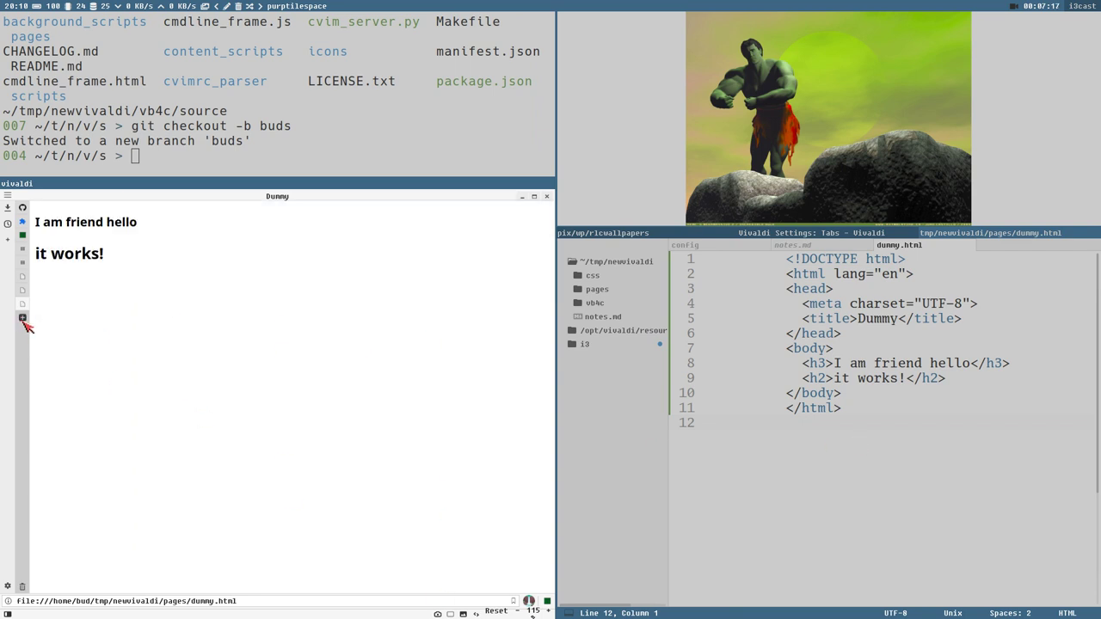
{"action": "key", "text": "ctrl+l"}
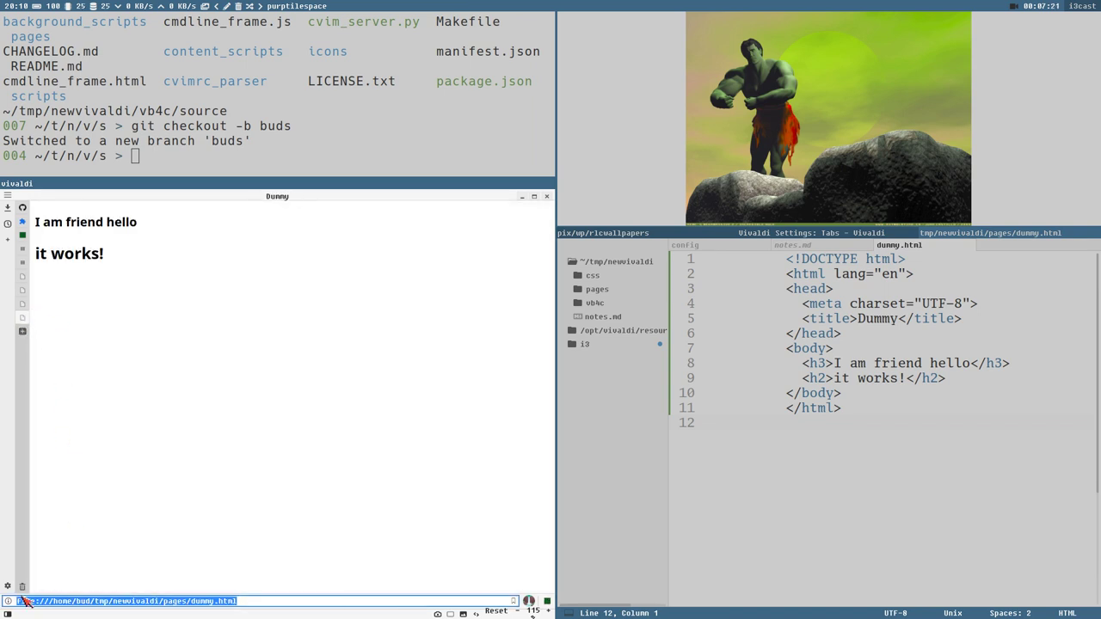
Enable 'Focus Page Content on New Tab' and test the vb4c bar in a new tab.
{"action": "left_click", "coordinate": [867, 233]}
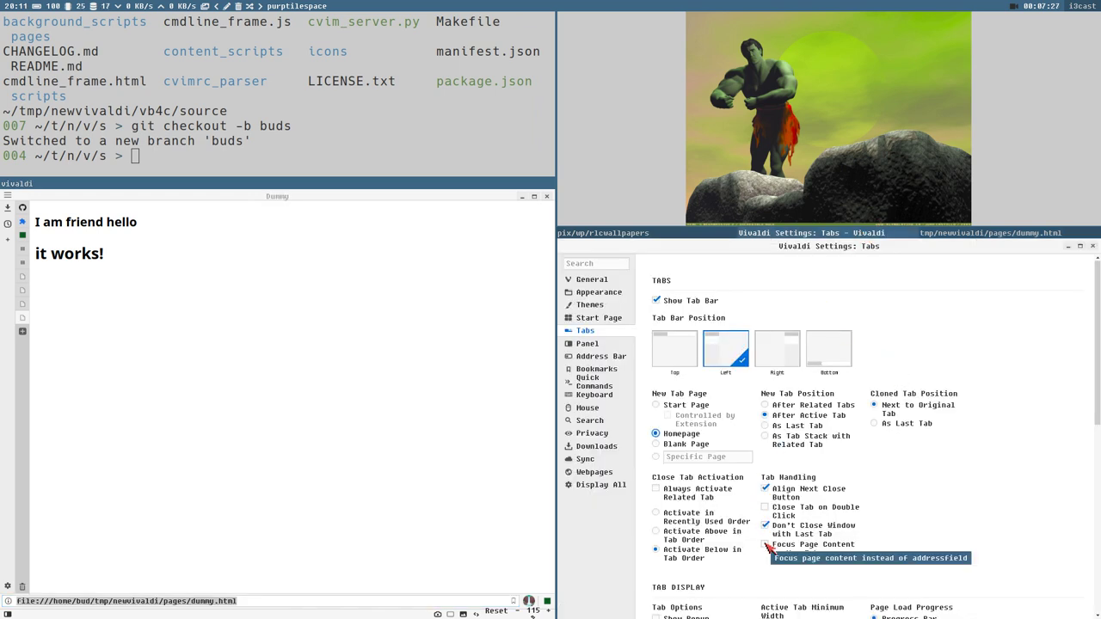
{"action": "left_click", "coordinate": [765, 546]}
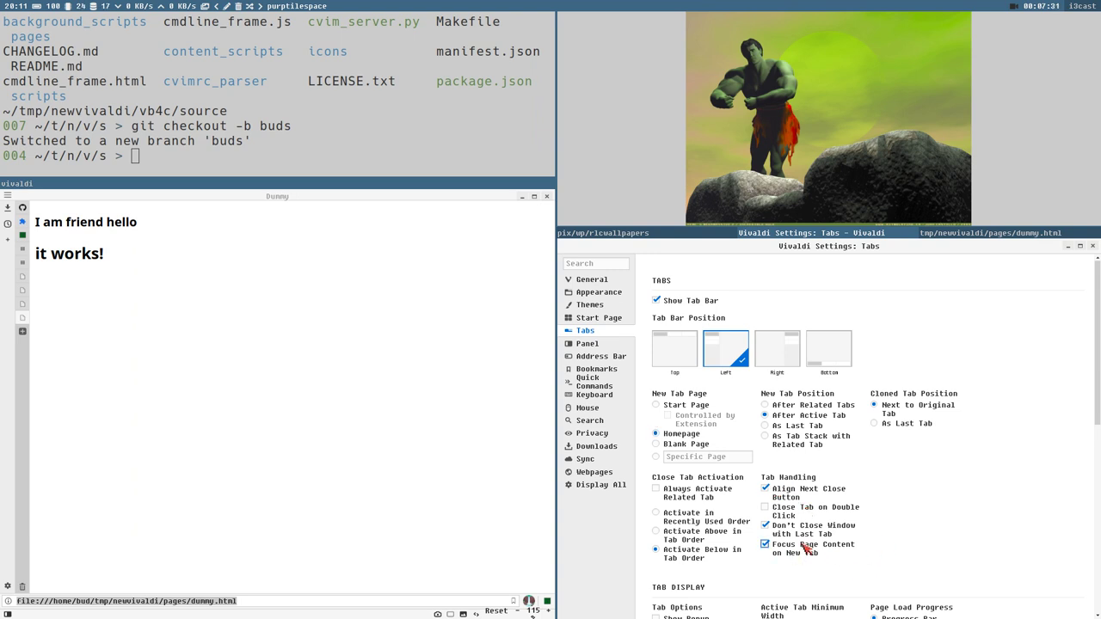
{"action": "left_click", "coordinate": [24, 335]}
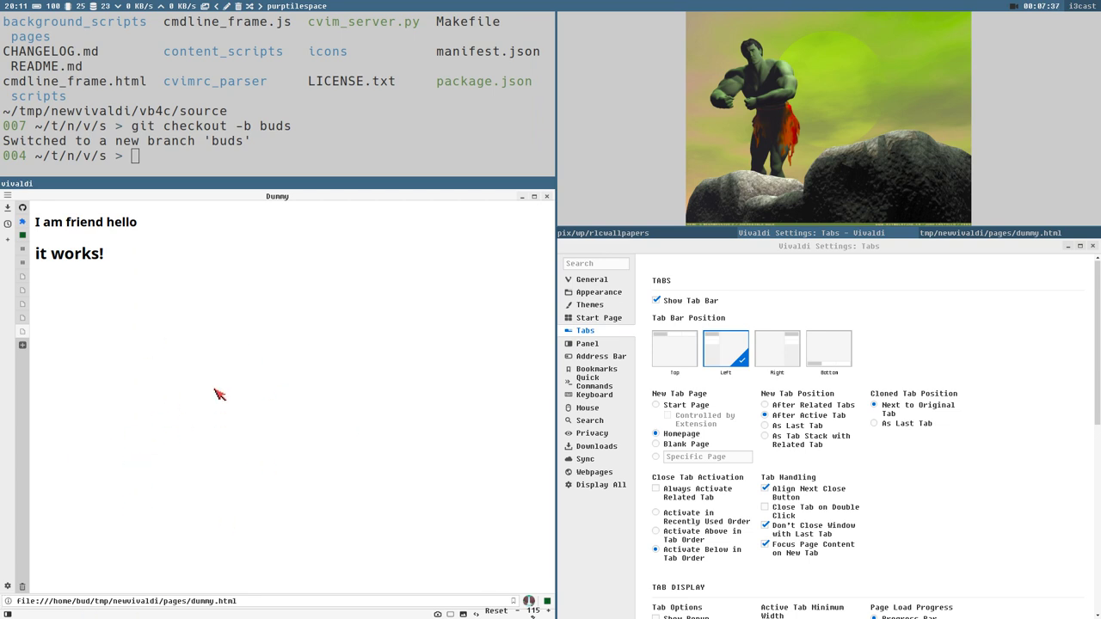
{"action": "key", "text": "o"}
{"action": "key", "text": "Escape"}
{"action": "left_click", "coordinate": [982, 234]}
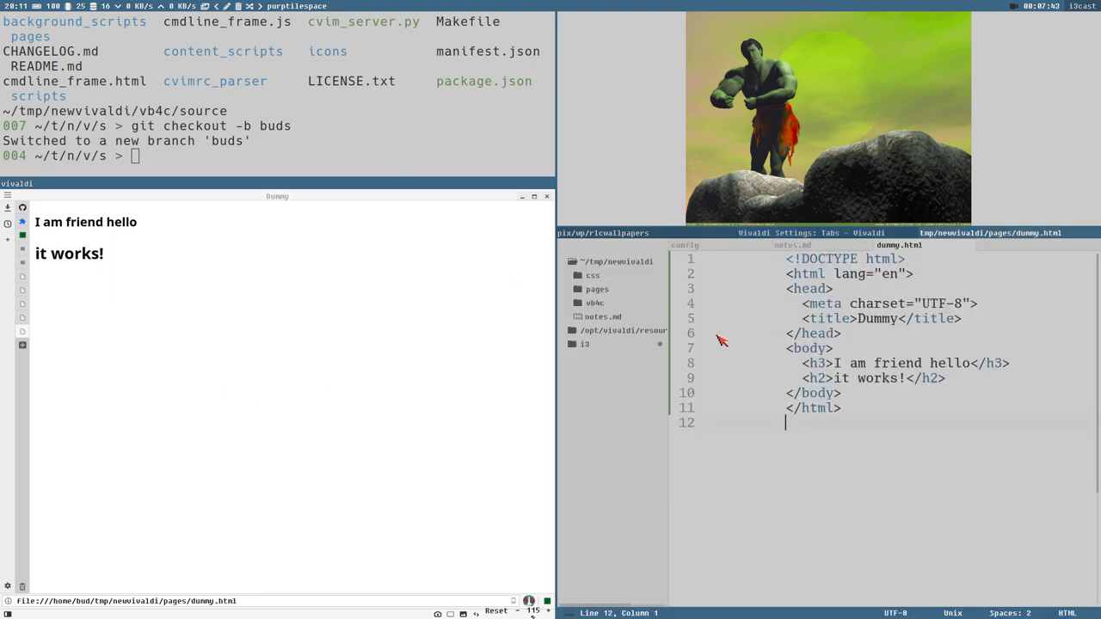
Open notes.md at the custom start page note, then show the vb4c mappings page in Vivaldi.
{"action": "left_click", "coordinate": [603, 317]}
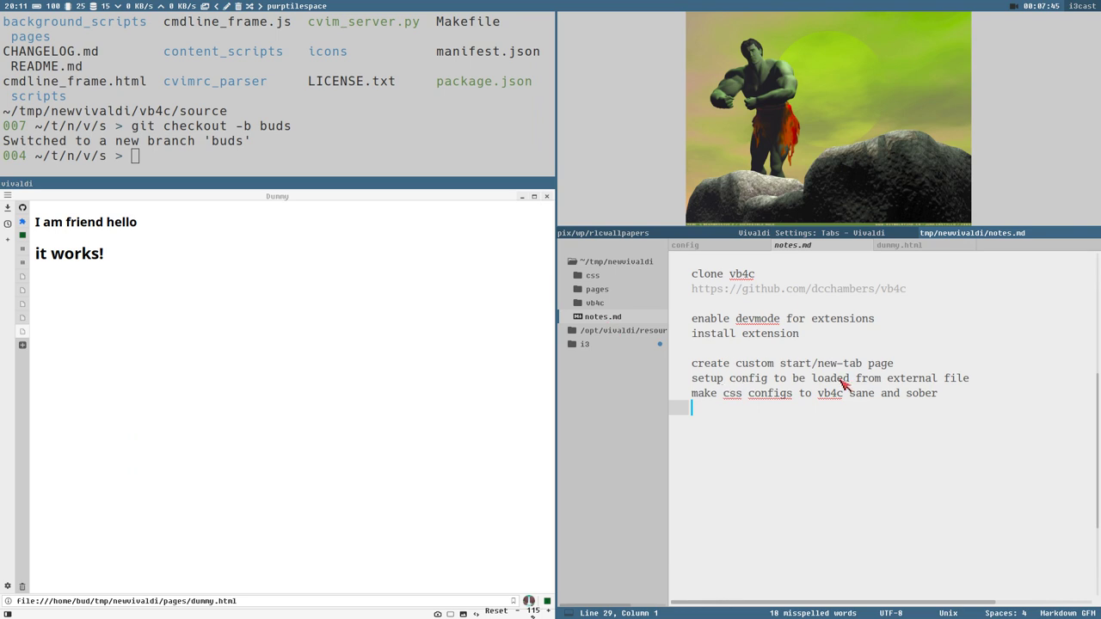
{"action": "left_click", "coordinate": [912, 366]}
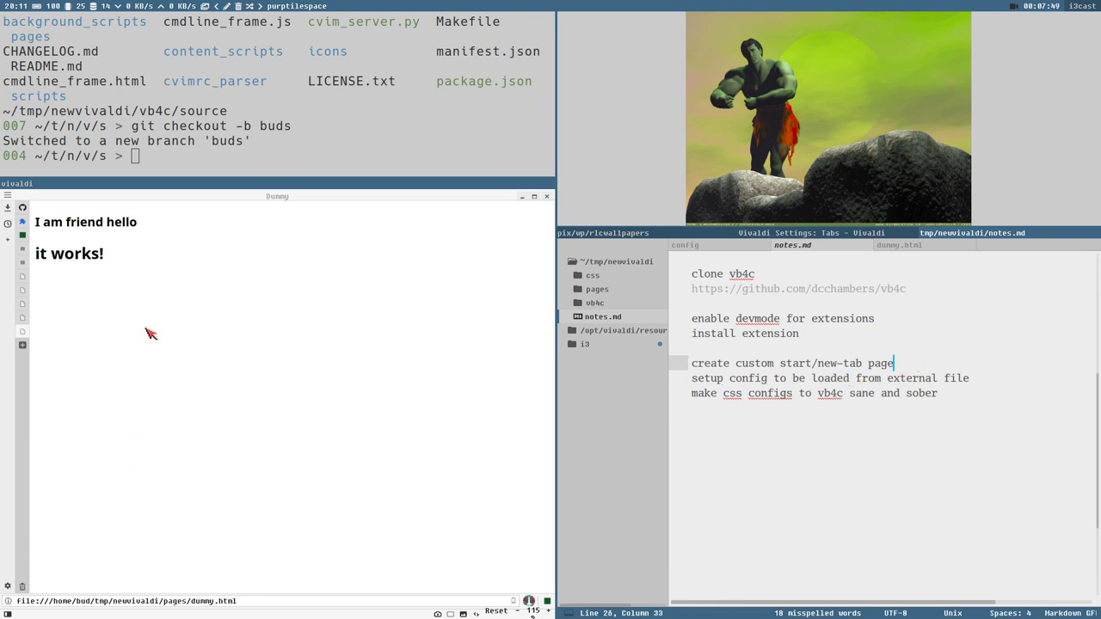
{"action": "left_click", "coordinate": [23, 239]}
{"action": "left_click_drag", "start_coordinate": [555, 334], "coordinate": [720, 336]}
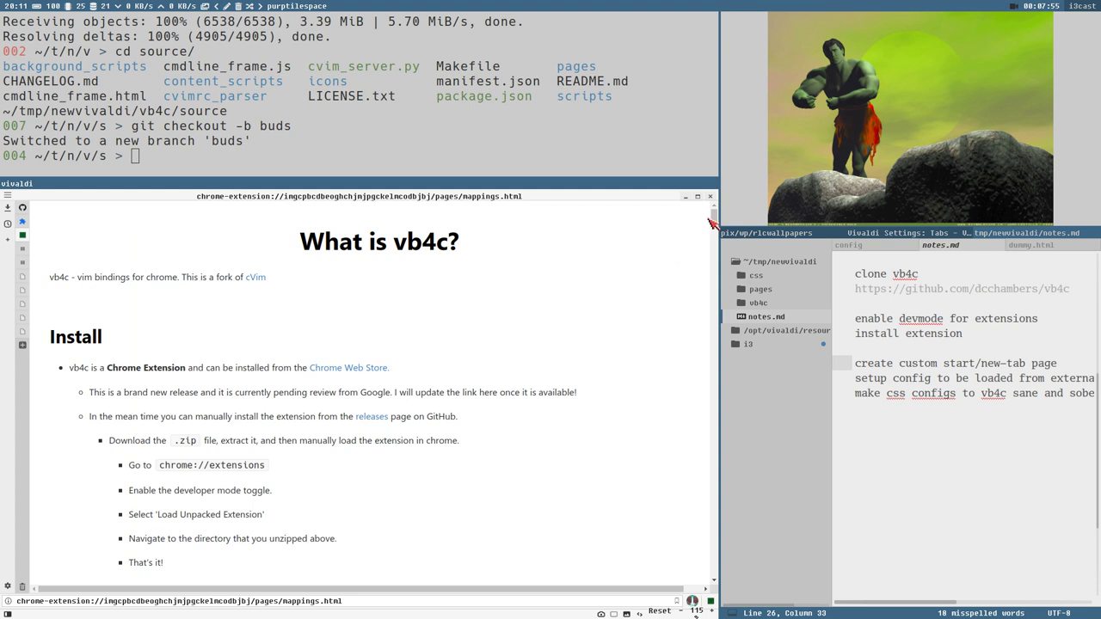
Run the 'helo' help command from the vb4c command bar.
{"action": "scroll", "coordinate": [713, 219], "scroll_direction": "down", "scroll_amount": 15}
{"action": "scroll", "coordinate": [542, 294], "scroll_direction": "up", "scroll_amount": 20}
{"action": "key", "text": "colon"}
{"action": "type", "text": "helo"}
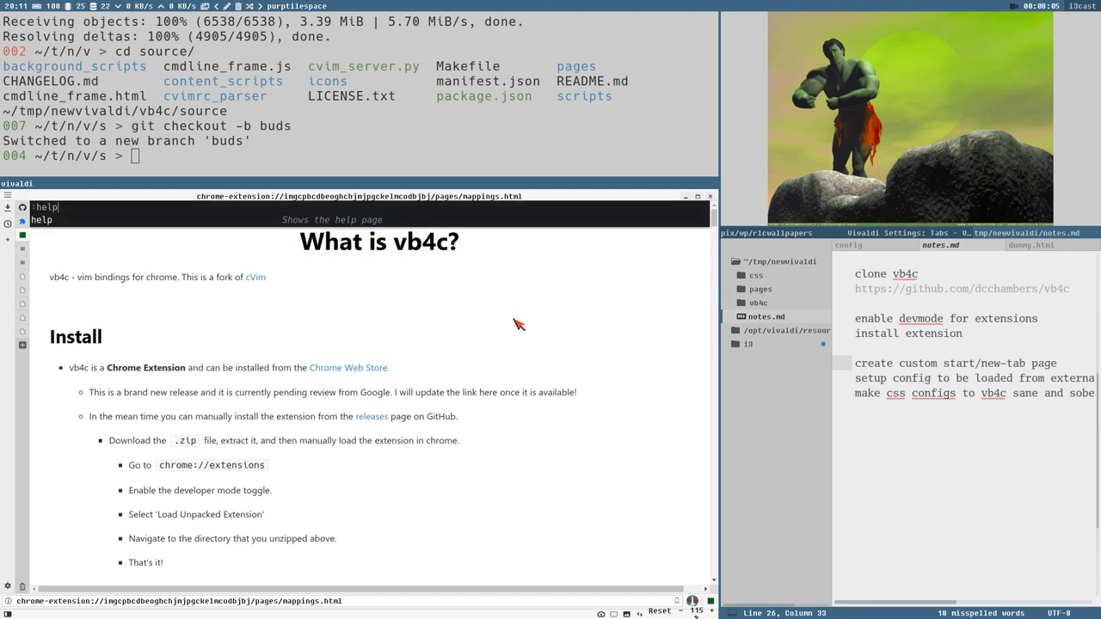
{"action": "key", "text": "Return"}
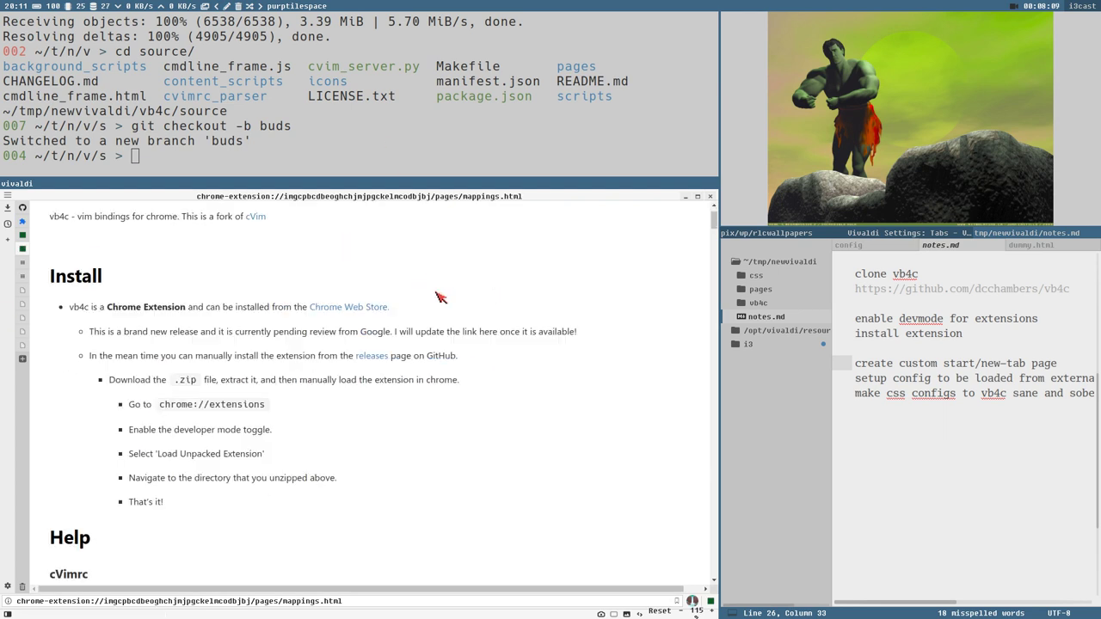
Browse the help page, then choose Settings from the vb4c status-bar menu.
{"action": "scroll", "coordinate": [438, 296], "scroll_direction": "down", "scroll_amount": 1}
{"action": "scroll", "coordinate": [438, 296], "scroll_direction": "down", "scroll_amount": 5}
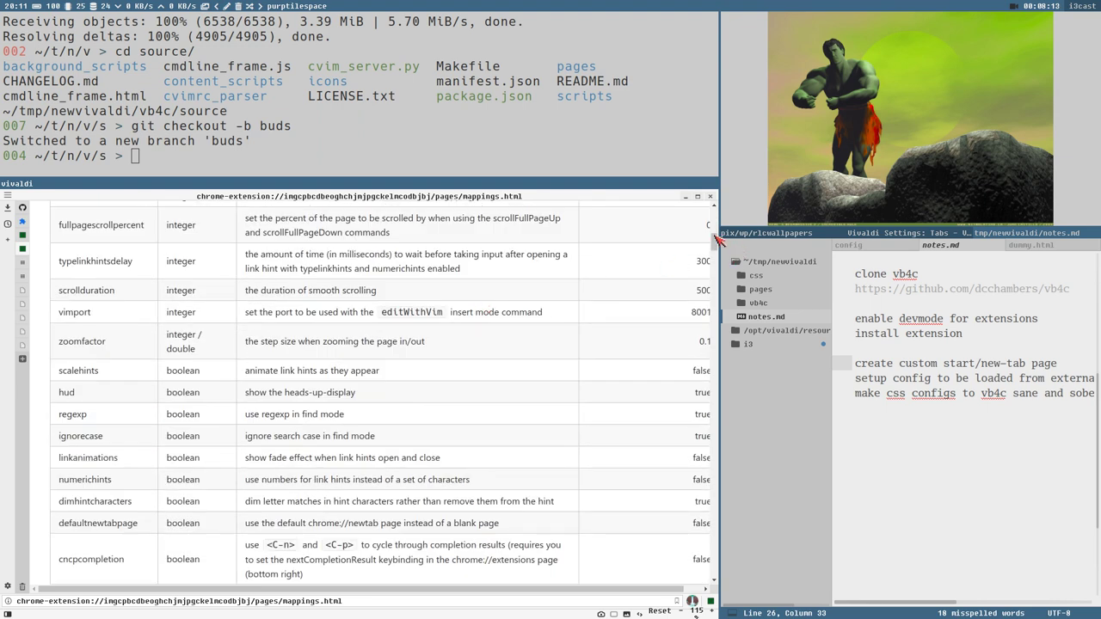
{"action": "left_click_drag", "start_coordinate": [717, 241], "coordinate": [675, 579]}
{"action": "scroll", "coordinate": [567, 349], "scroll_direction": "up", "scroll_amount": 10}
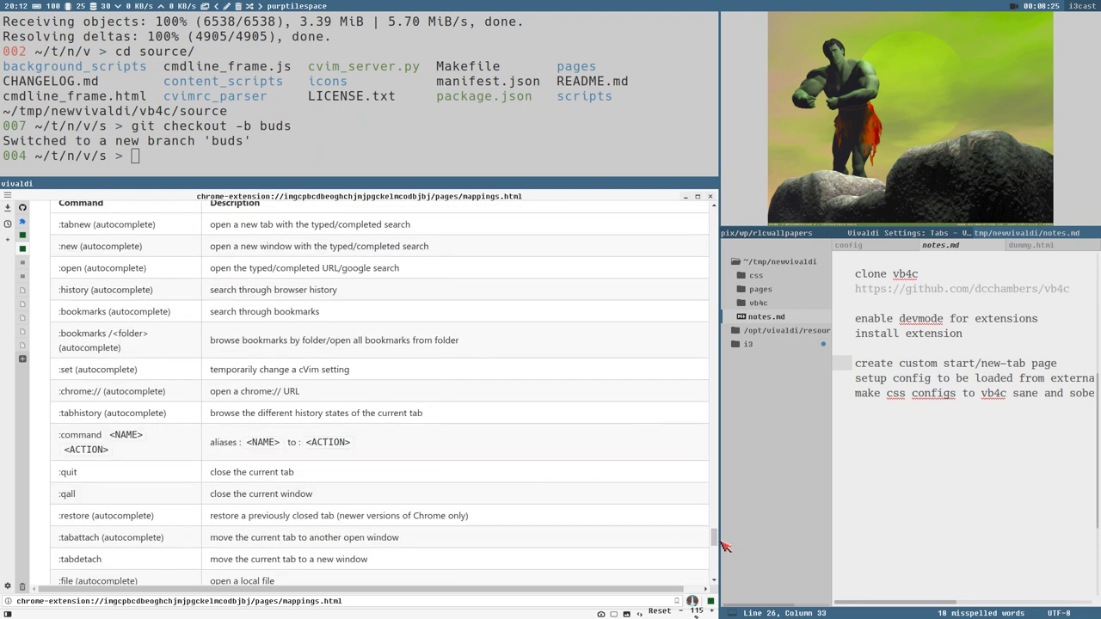
{"action": "left_click_drag", "start_coordinate": [713, 538], "coordinate": [679, 220]}
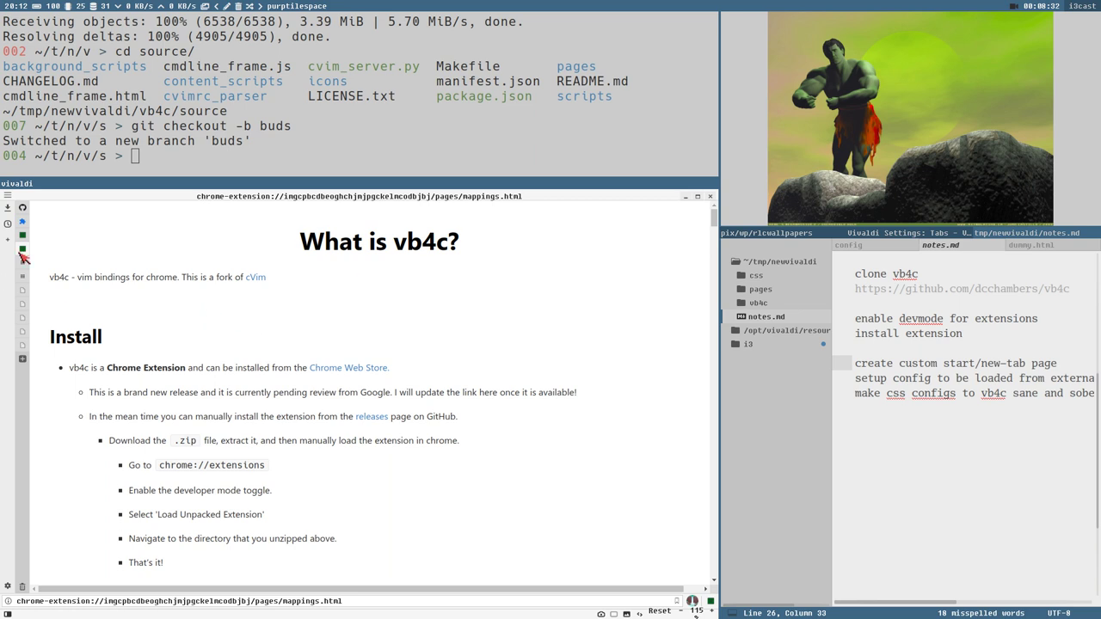
{"action": "scroll", "coordinate": [453, 315], "scroll_direction": "down", "scroll_amount": 5}
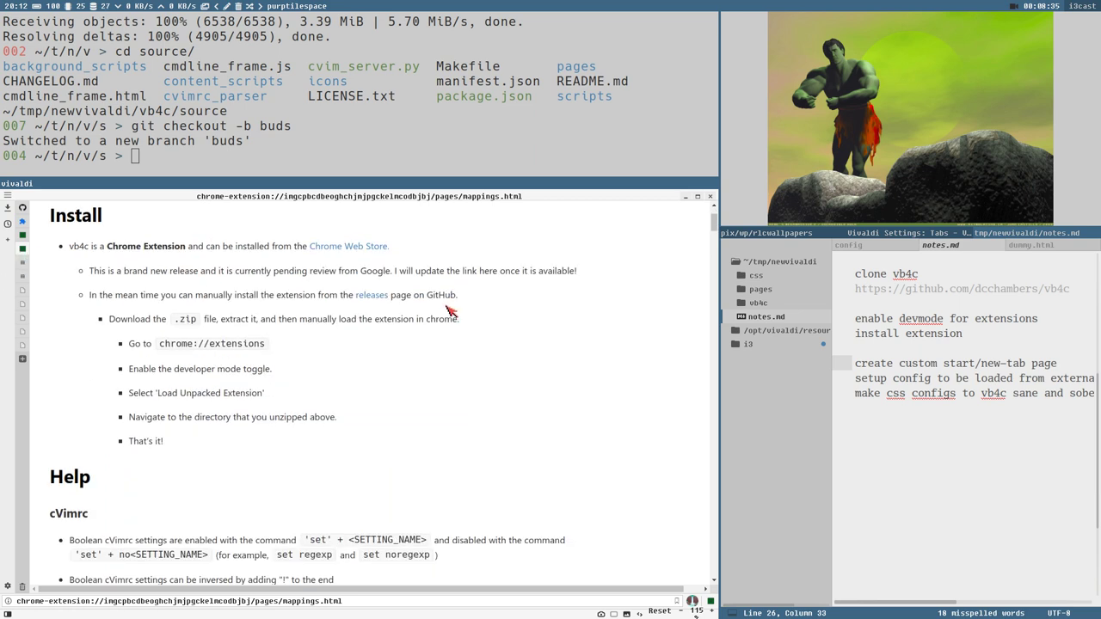
{"action": "scroll", "coordinate": [465, 328], "scroll_direction": "up", "scroll_amount": 3}
{"action": "scroll", "coordinate": [464, 328], "scroll_direction": "up", "scroll_amount": 1}
{"action": "left_click", "coordinate": [712, 603]}
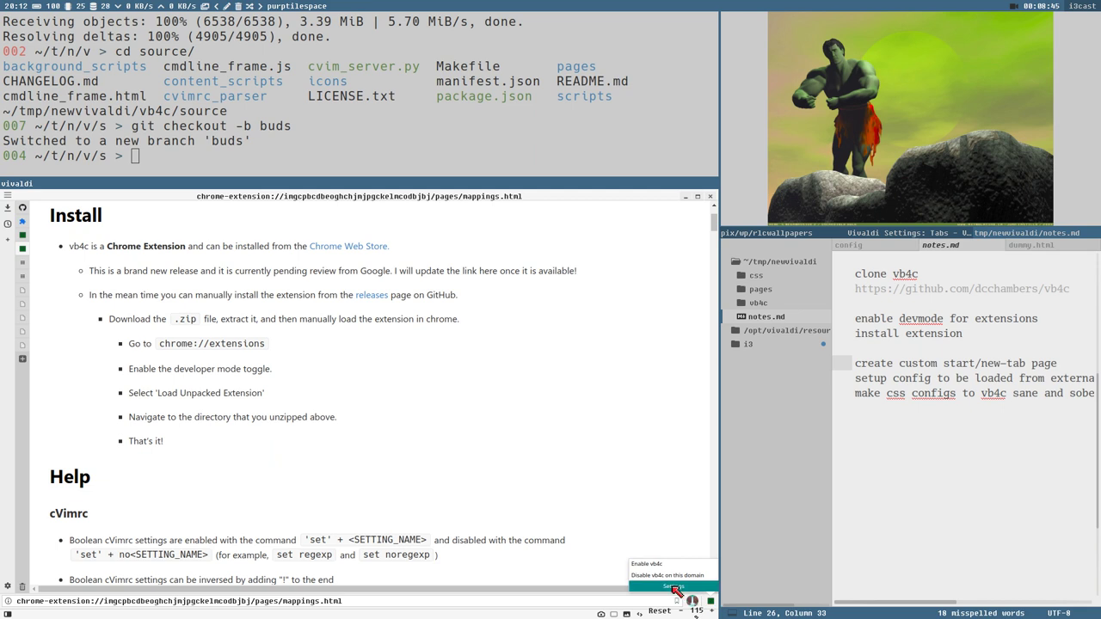
{"action": "left_click", "coordinate": [676, 588]}
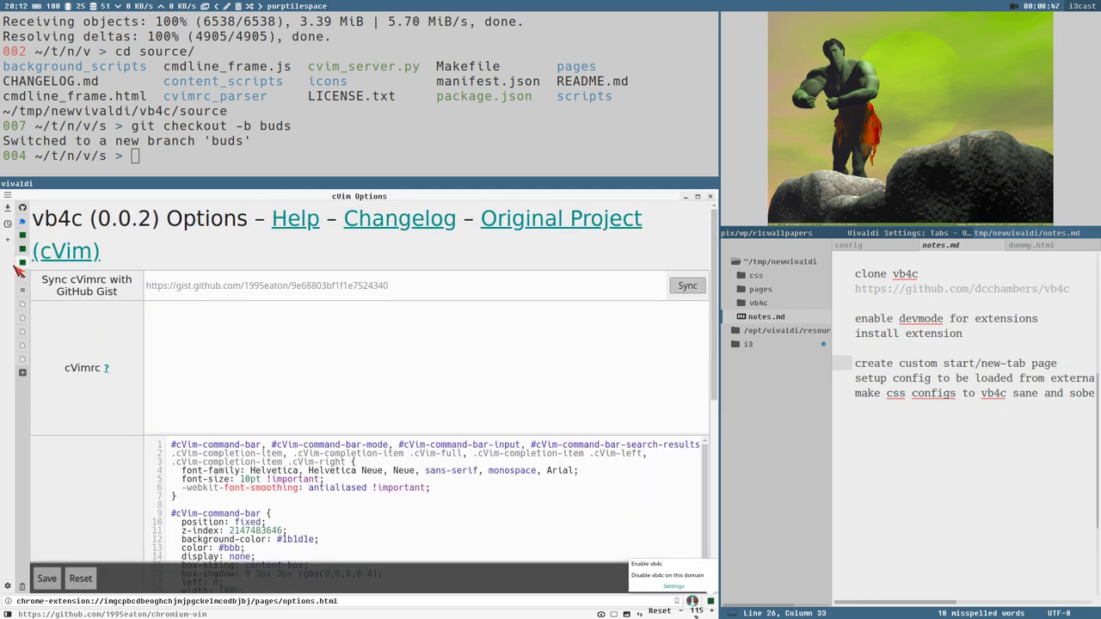
On the Dummy tab, run ':sett' to open vb4c 0.0.2 Options, then return to the mappings page.
{"action": "left_click", "coordinate": [23, 334]}
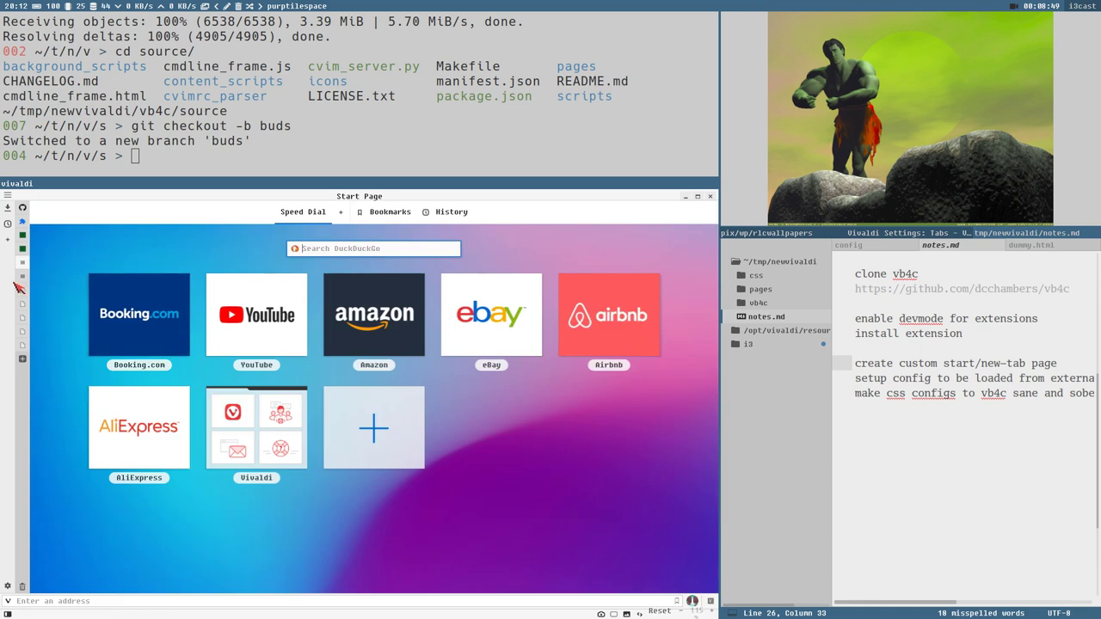
{"action": "left_click", "coordinate": [23, 337]}
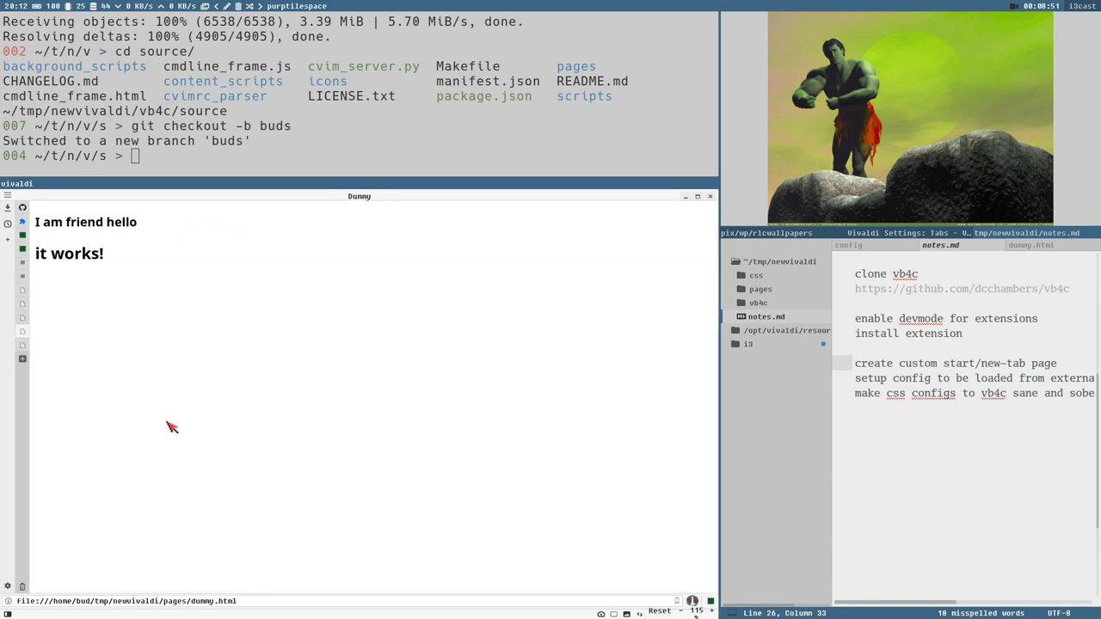
{"action": "key", "text": "colon"}
{"action": "type", "text": "settings"}
{"action": "key", "text": "Return"}
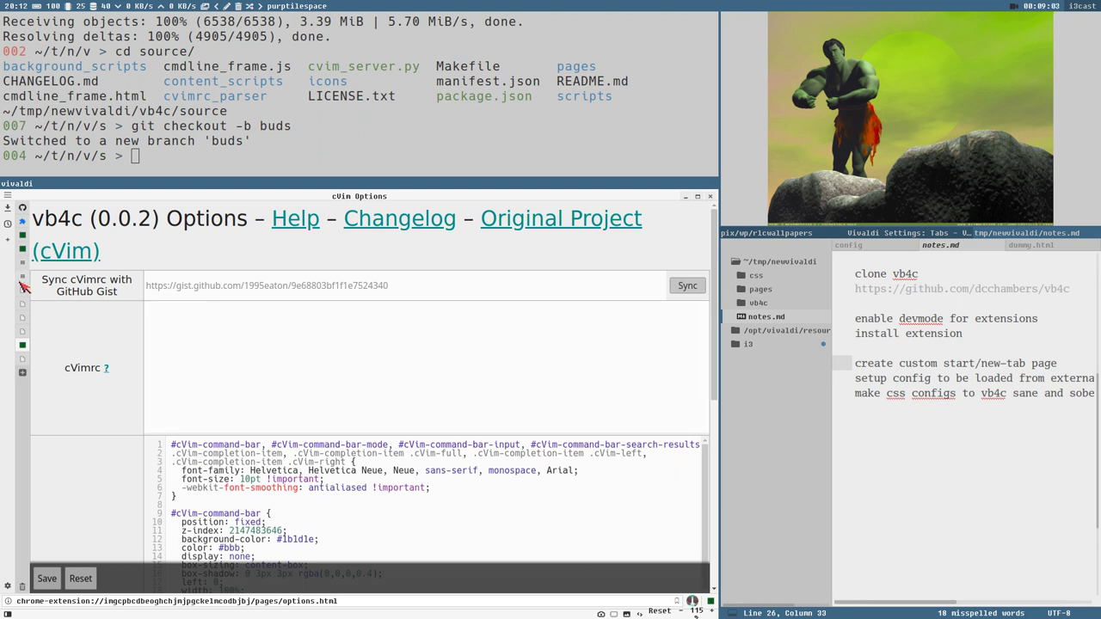
{"action": "left_click", "coordinate": [23, 248]}
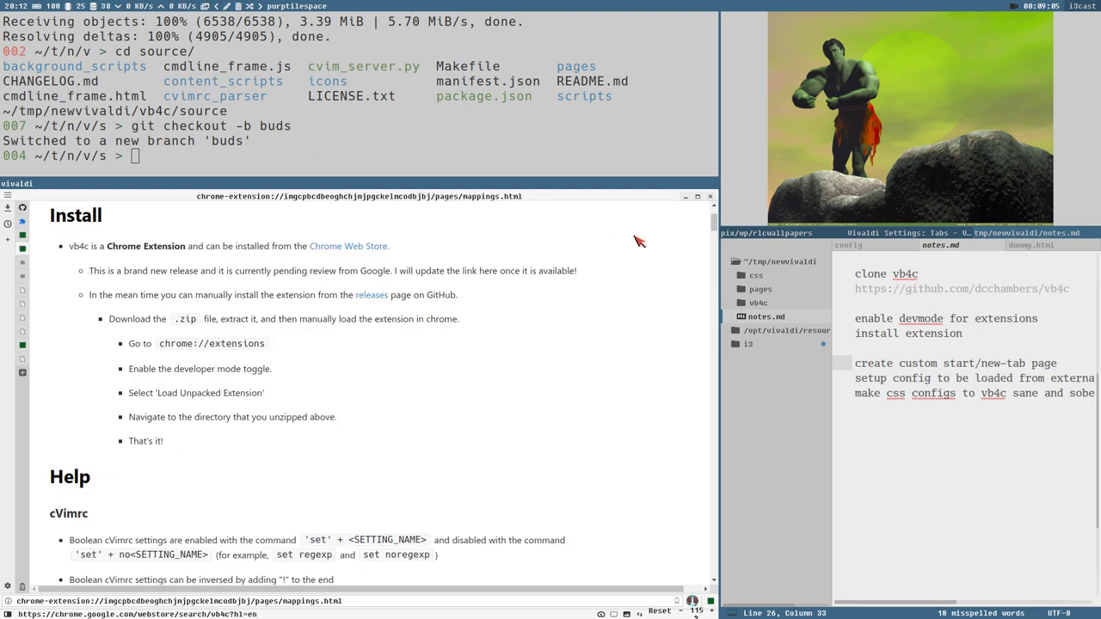
Scroll the mappings page to Example configuration, toggle the README panel, and return to vb4c options.
{"action": "left_click_drag", "start_coordinate": [713, 220], "coordinate": [714, 290]}
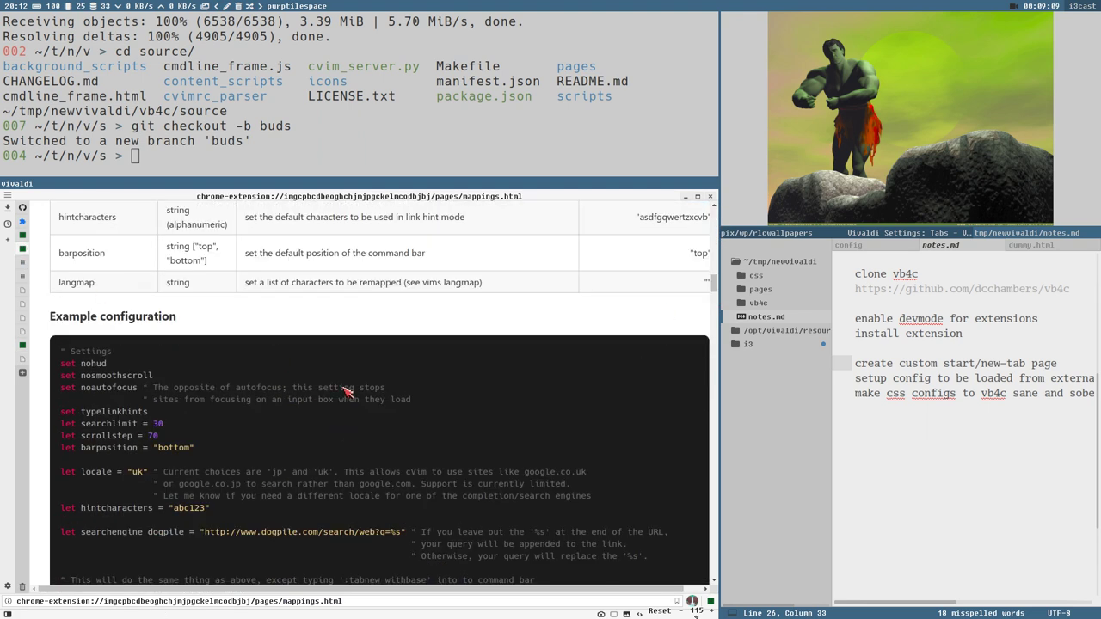
{"action": "scroll", "coordinate": [344, 392], "scroll_direction": "down", "scroll_amount": 4}
{"action": "scroll", "coordinate": [353, 395], "scroll_direction": "up", "scroll_amount": 4}
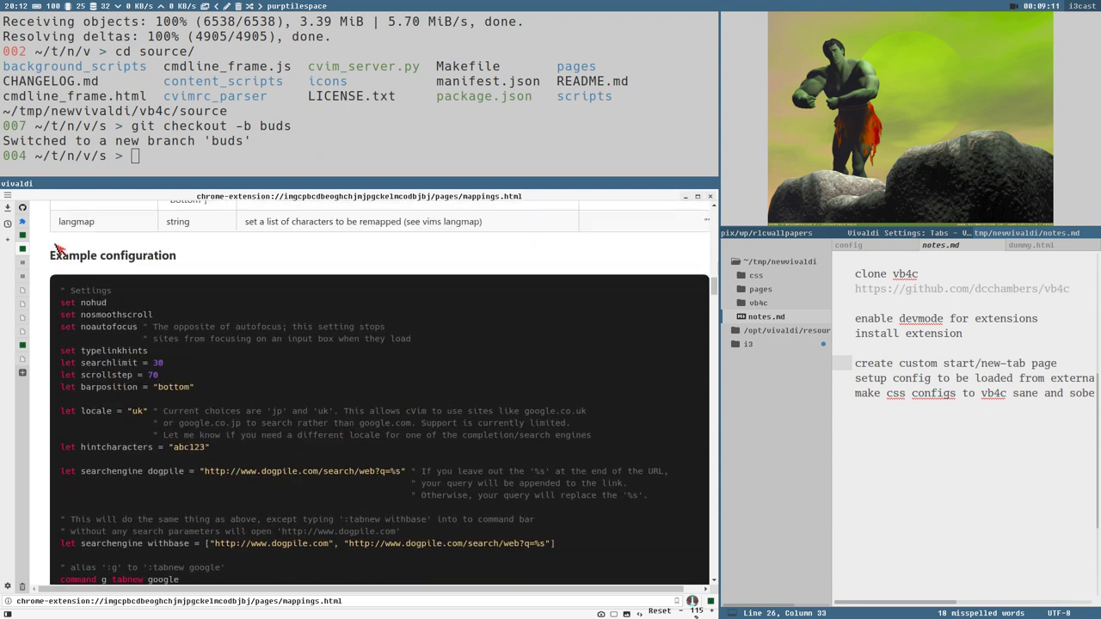
{"action": "scroll", "coordinate": [105, 339], "scroll_direction": "down", "scroll_amount": 3}
{"action": "scroll", "coordinate": [116, 358], "scroll_direction": "up", "scroll_amount": 3}
{"action": "scroll", "coordinate": [150, 449], "scroll_direction": "down", "scroll_amount": 3}
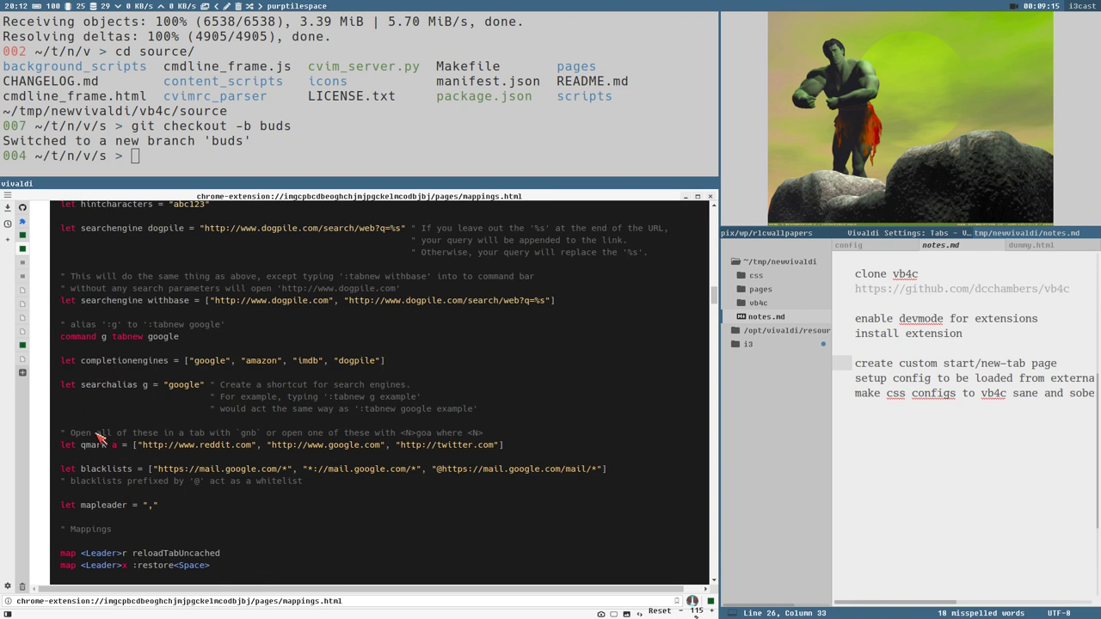
{"action": "scroll", "coordinate": [138, 370], "scroll_direction": "down", "scroll_amount": 1}
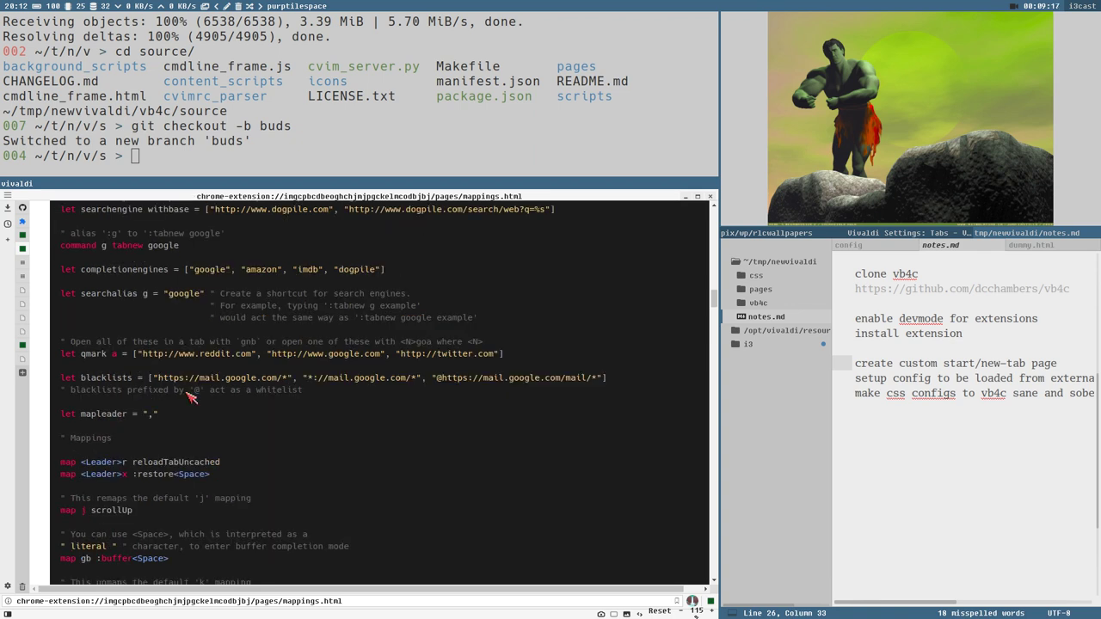
{"action": "left_click", "coordinate": [23, 235]}
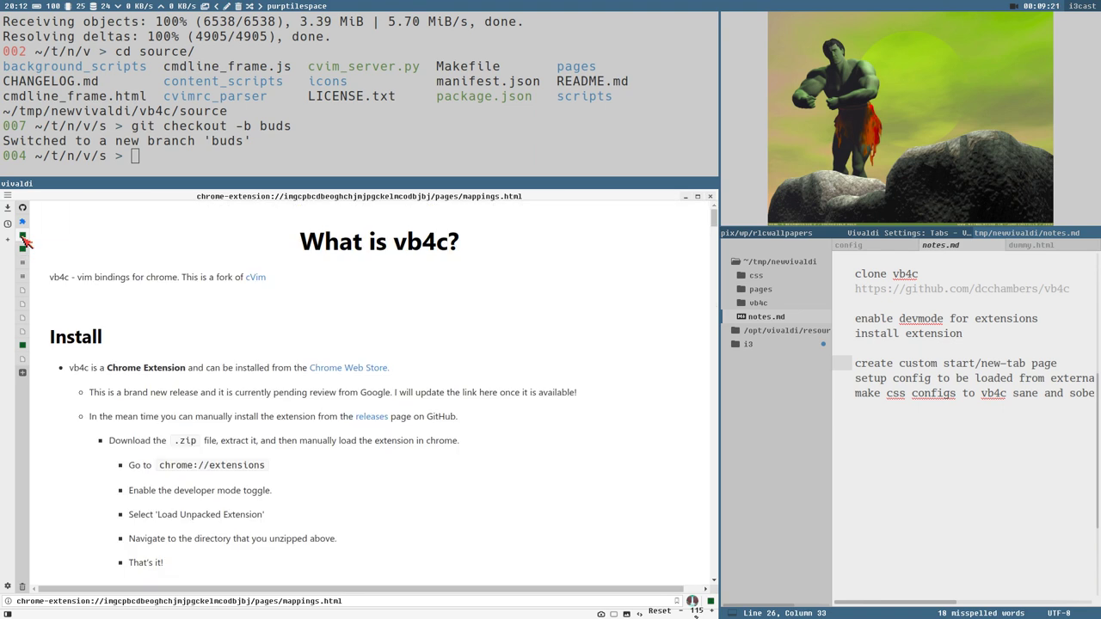
{"action": "left_click", "coordinate": [23, 240]}
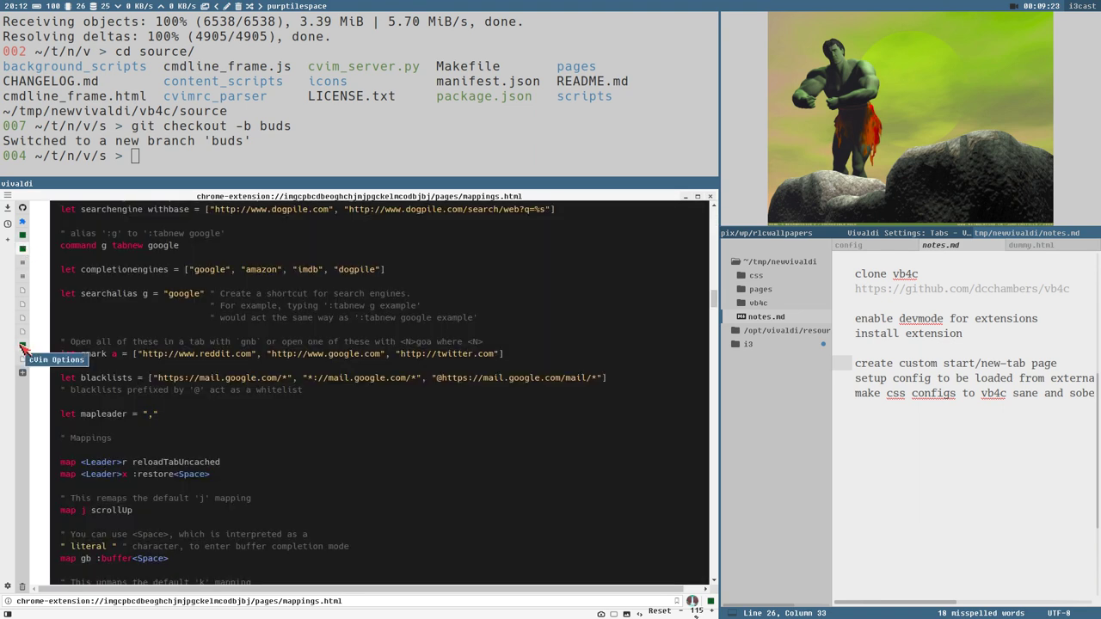
{"action": "left_click", "coordinate": [23, 348]}
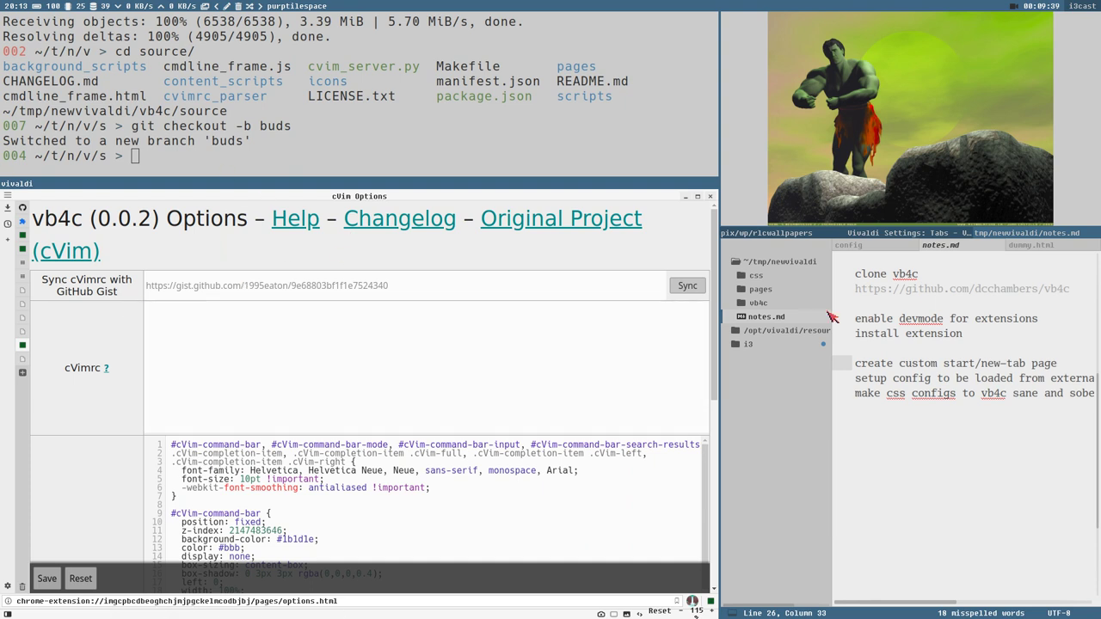
Open the vb4c config file in Sublime Text and copy all 21 lines.
{"action": "left_click", "coordinate": [760, 304]}
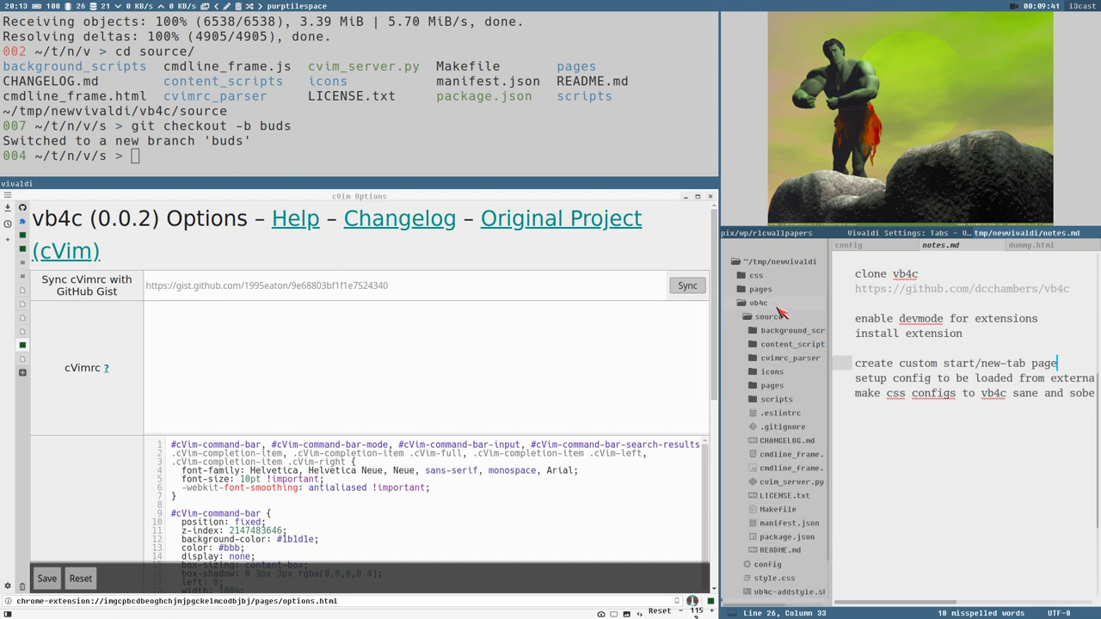
{"action": "left_click", "coordinate": [765, 318]}
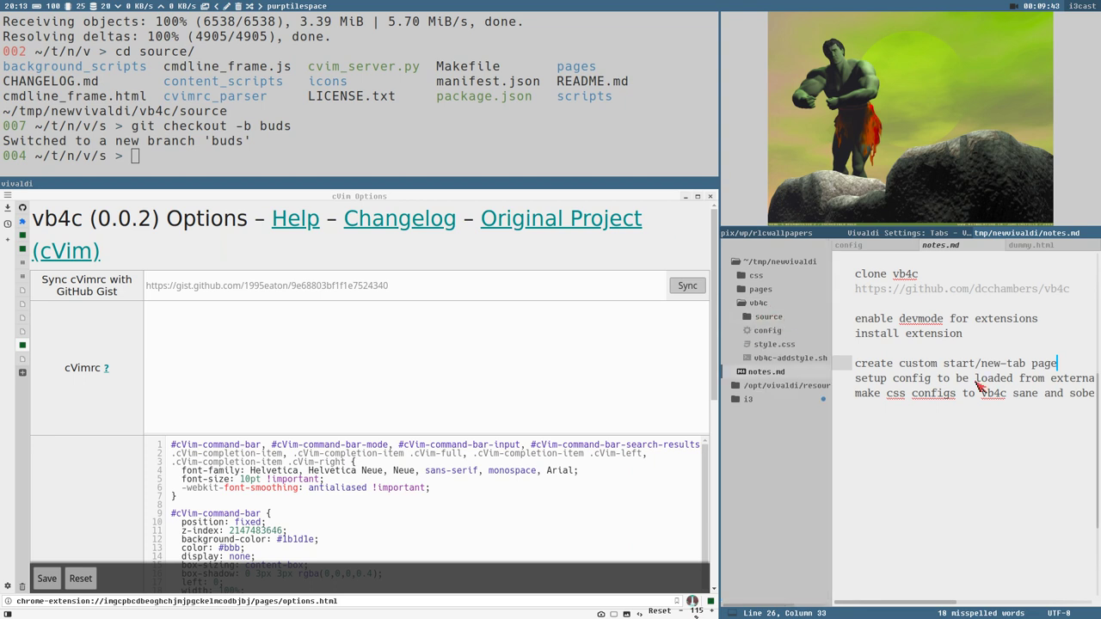
{"action": "left_click", "coordinate": [782, 332]}
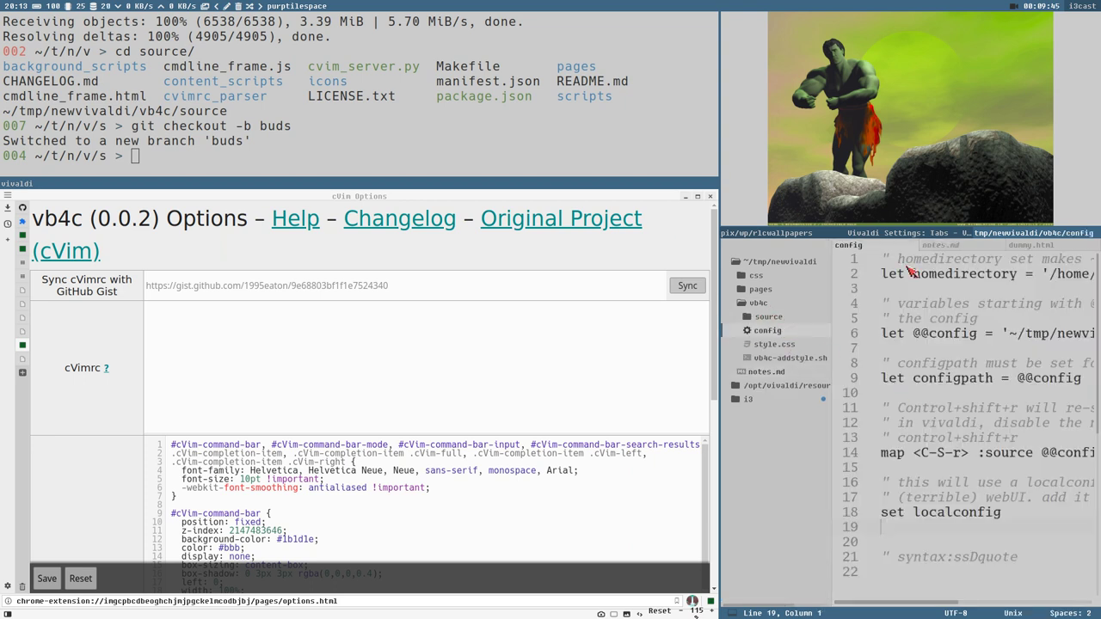
{"action": "key", "text": "ctrl+a"}
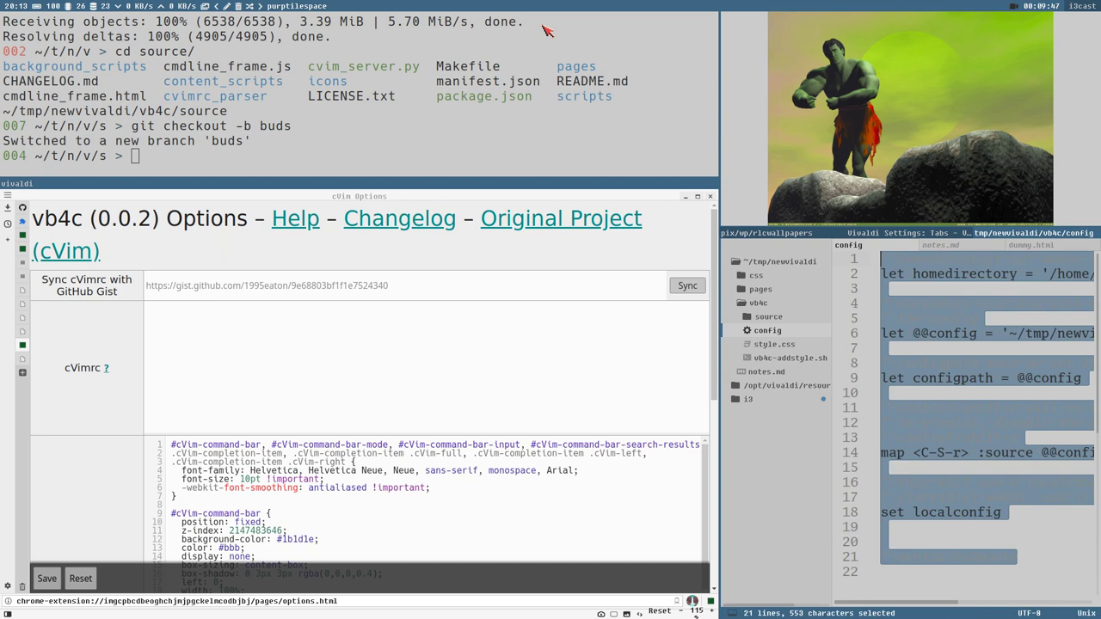
{"action": "key", "text": "ctrl+c"}
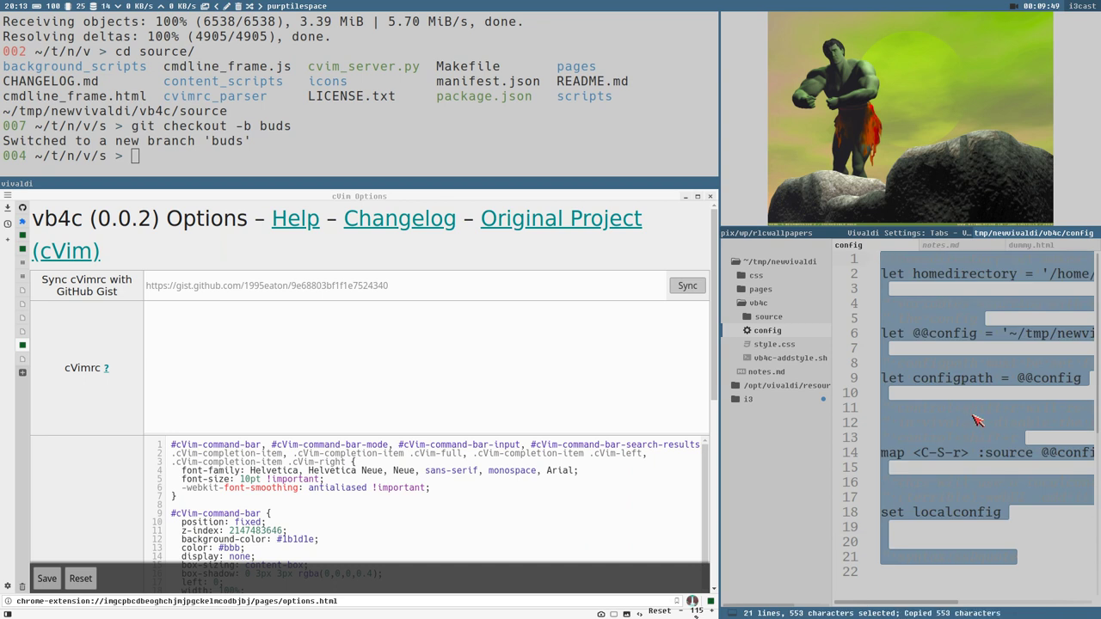
{"action": "left_click", "coordinate": [197, 344]}
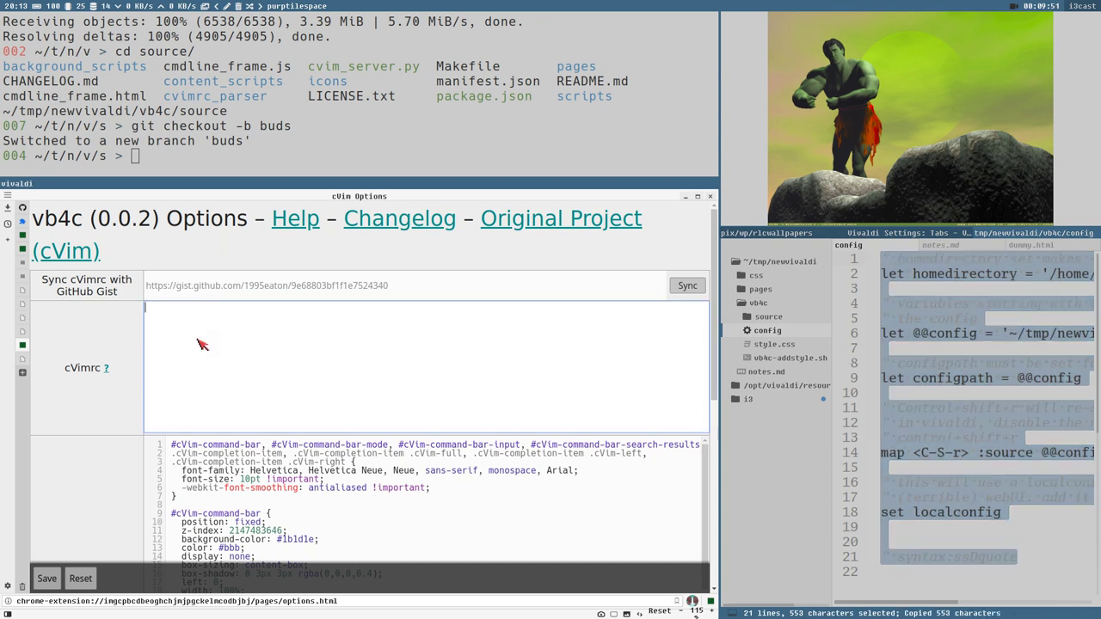
Paste the copied config lines into the vb4c cVimrc box.
{"action": "key", "text": "ctrl+v"}
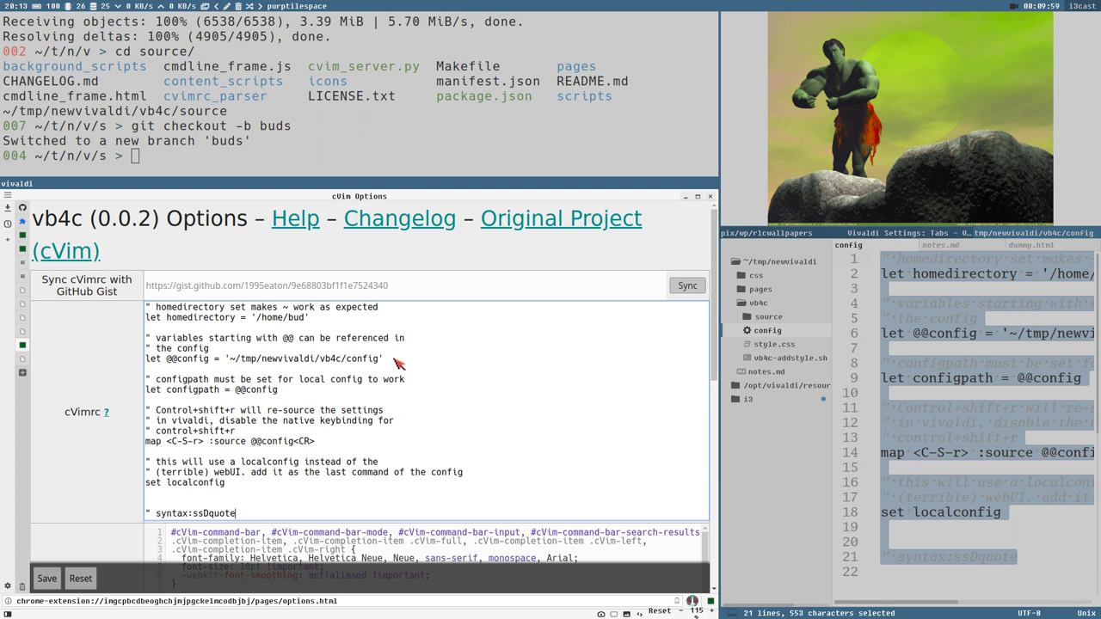
{"action": "left_click_drag", "start_coordinate": [147, 318], "coordinate": [179, 320]}
{"action": "left_click", "coordinate": [179, 321]}
Highlight 'let', 'homedirectory', the ~/ config path and the whole homedirectory line.
{"action": "double_click", "coordinate": [179, 318]}
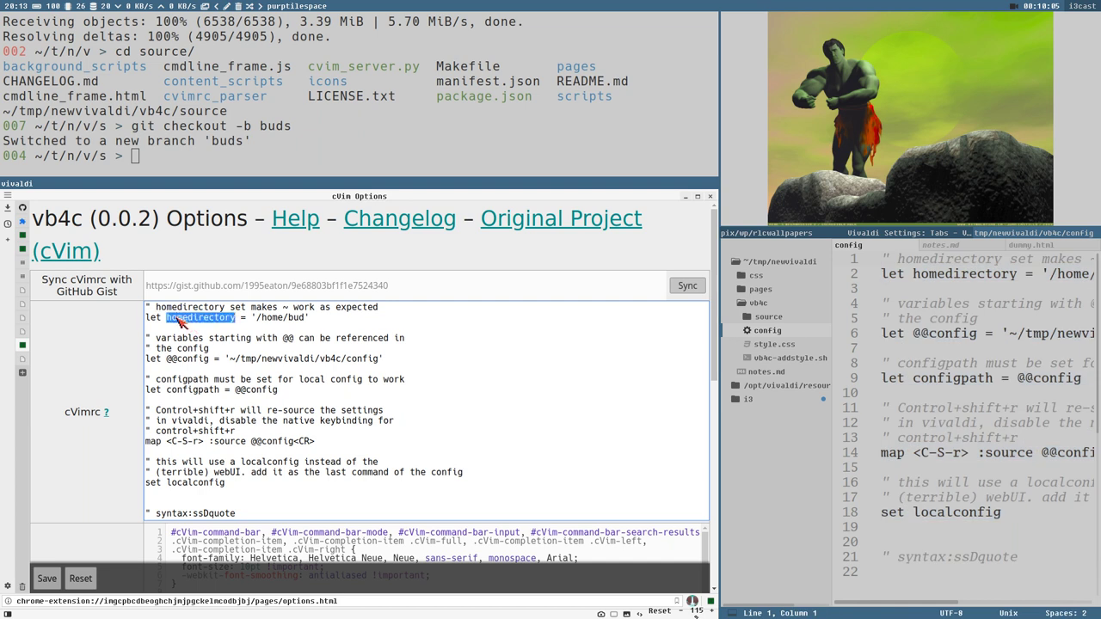
{"action": "double_click", "coordinate": [155, 318]}
{"action": "left_click", "coordinate": [172, 322]}
{"action": "double_click", "coordinate": [180, 320]}
{"action": "left_click", "coordinate": [201, 324]}
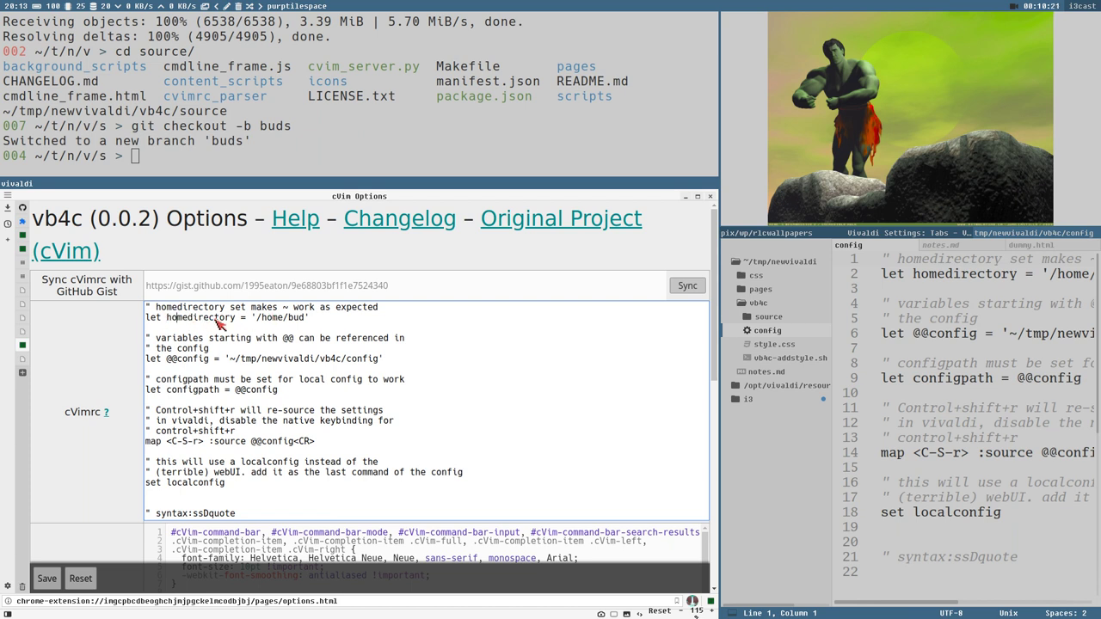
{"action": "left_click_drag", "start_coordinate": [229, 359], "coordinate": [240, 362]}
{"action": "left_click_drag", "start_coordinate": [147, 320], "coordinate": [336, 320]}
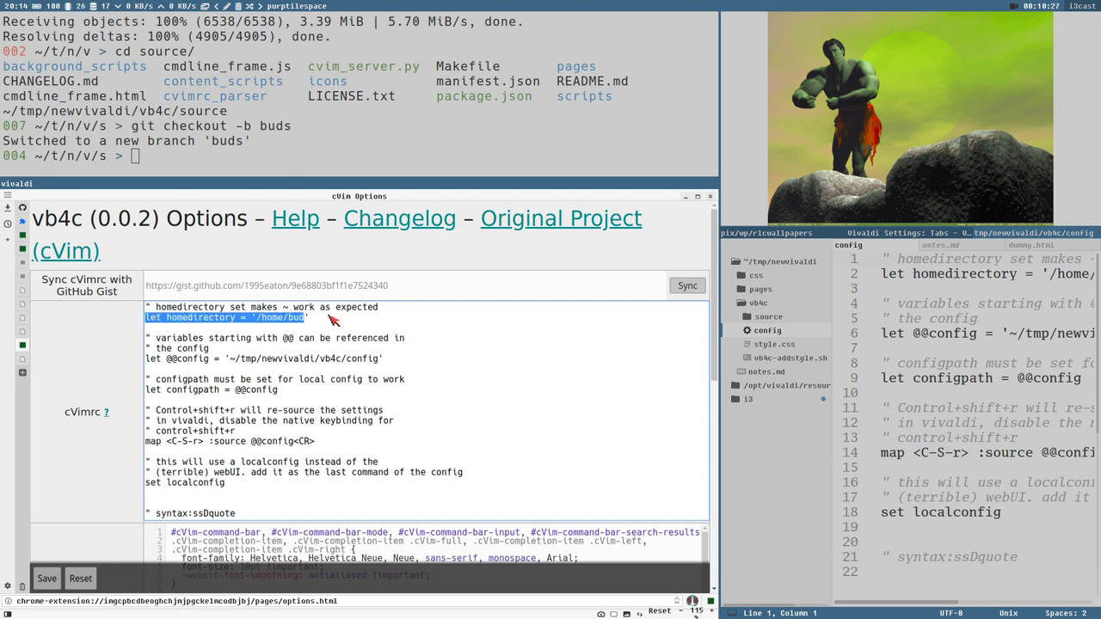
{"action": "left_click", "coordinate": [238, 360]}
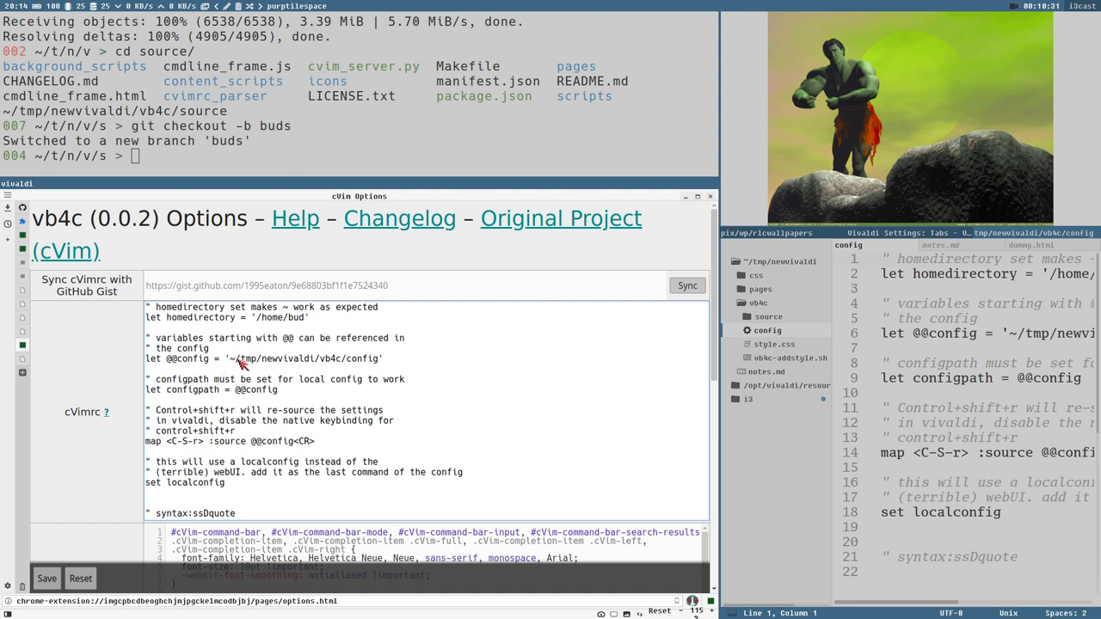
{"action": "left_click", "coordinate": [168, 318]}
{"action": "mouse_move", "coordinate": [166, 359]}
{"action": "left_mouse_down"}
{"action": "mouse_move", "coordinate": [178, 362]}
{"action": "mouse_move", "coordinate": [166, 361]}
{"action": "left_mouse_up"}
{"action": "left_click", "coordinate": [184, 365]}
{"action": "left_click_drag", "start_coordinate": [177, 362], "coordinate": [213, 361]}
{"action": "left_click_drag", "start_coordinate": [168, 361], "coordinate": [209, 363]}
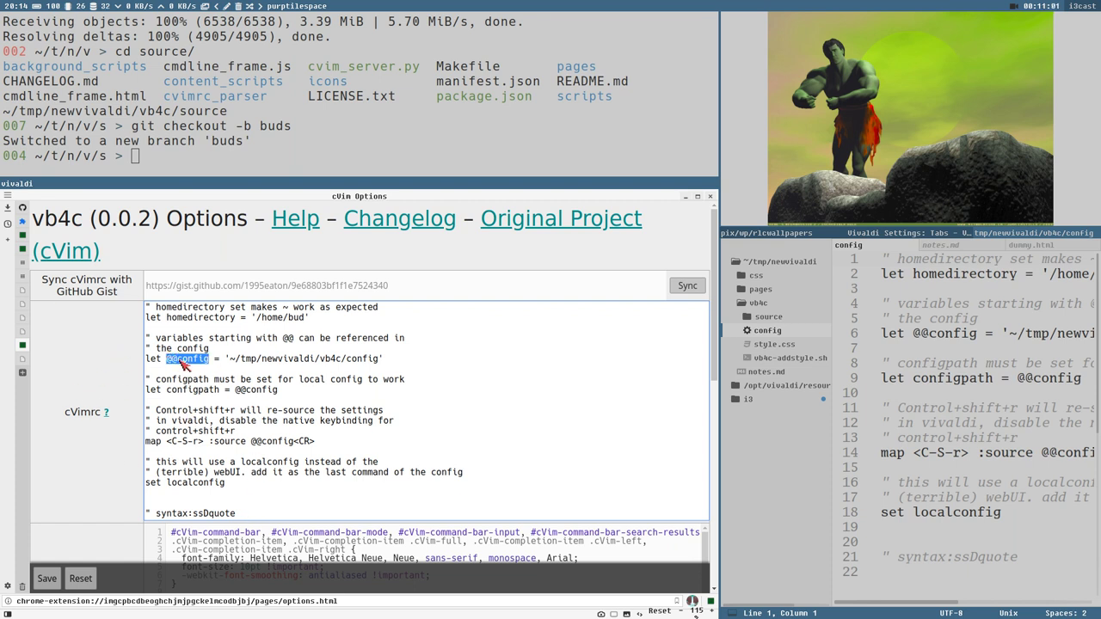
{"action": "left_click", "coordinate": [189, 360]}
{"action": "double_click", "coordinate": [181, 393]}
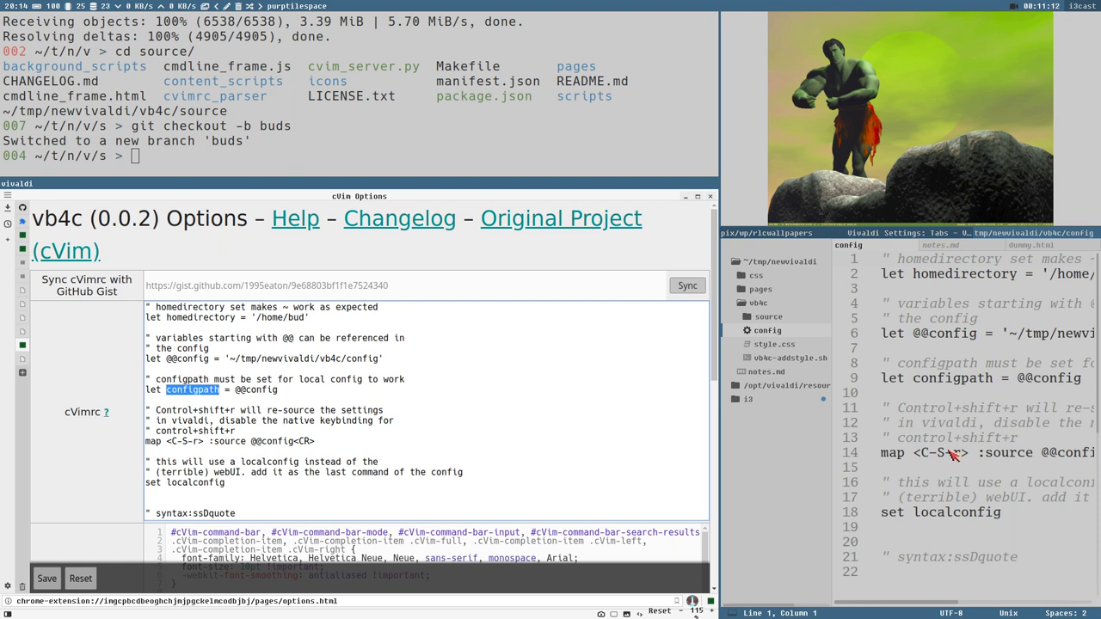
{"action": "left_click", "coordinate": [184, 395]}
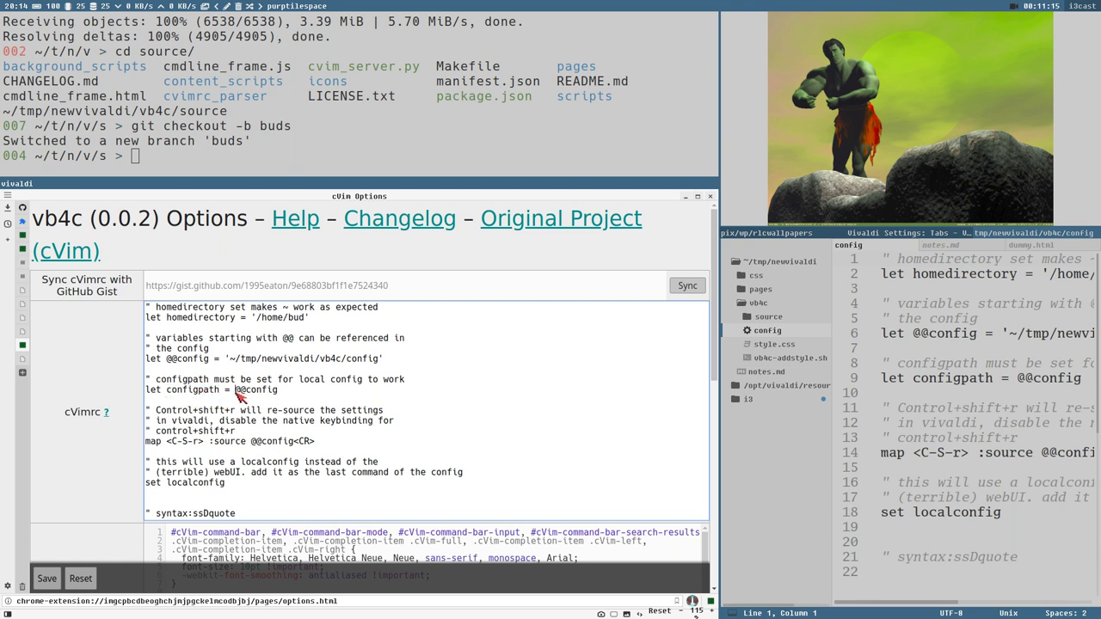
{"action": "left_click_drag", "start_coordinate": [236, 390], "coordinate": [310, 397]}
{"action": "left_click_drag", "start_coordinate": [230, 361], "coordinate": [379, 360]}
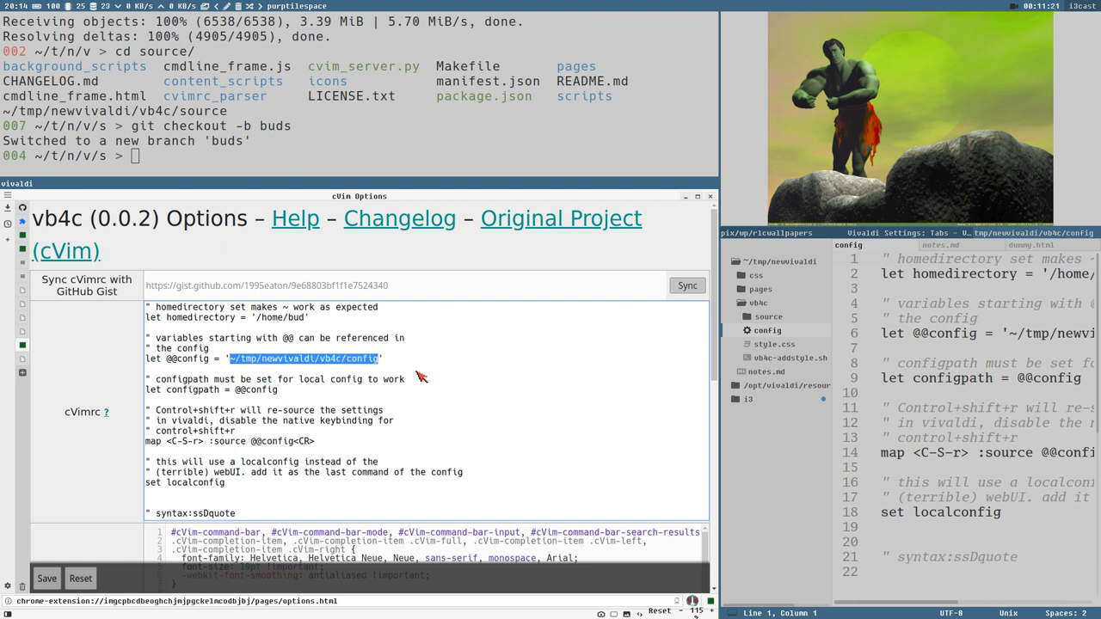
{"action": "left_click", "coordinate": [876, 453]}
{"action": "key", "text": "F2"}
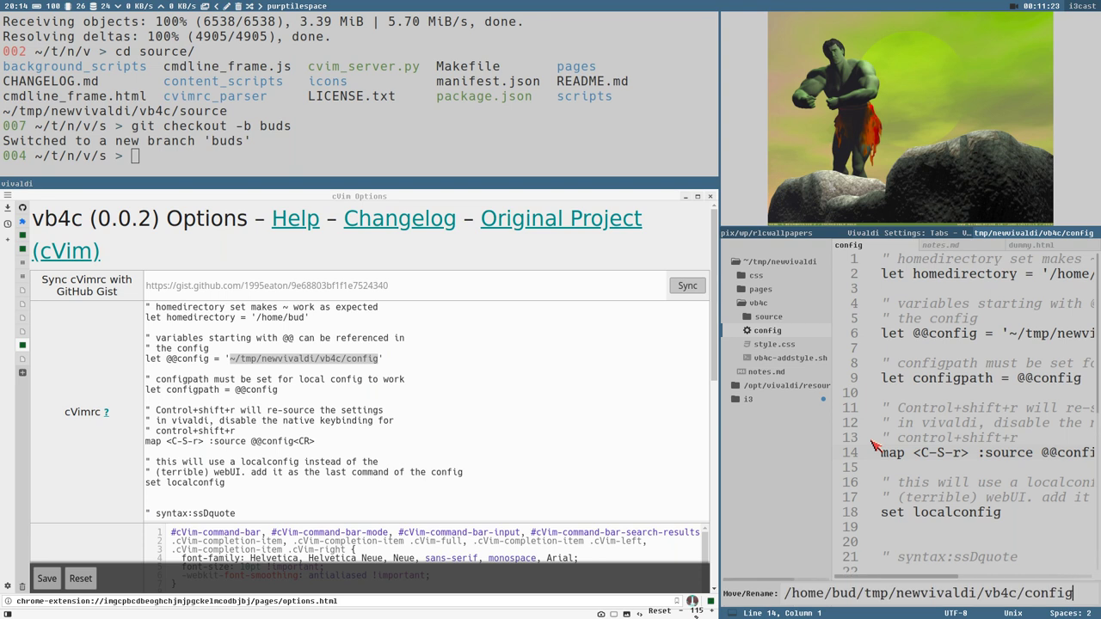
{"action": "key", "text": "Escape"}
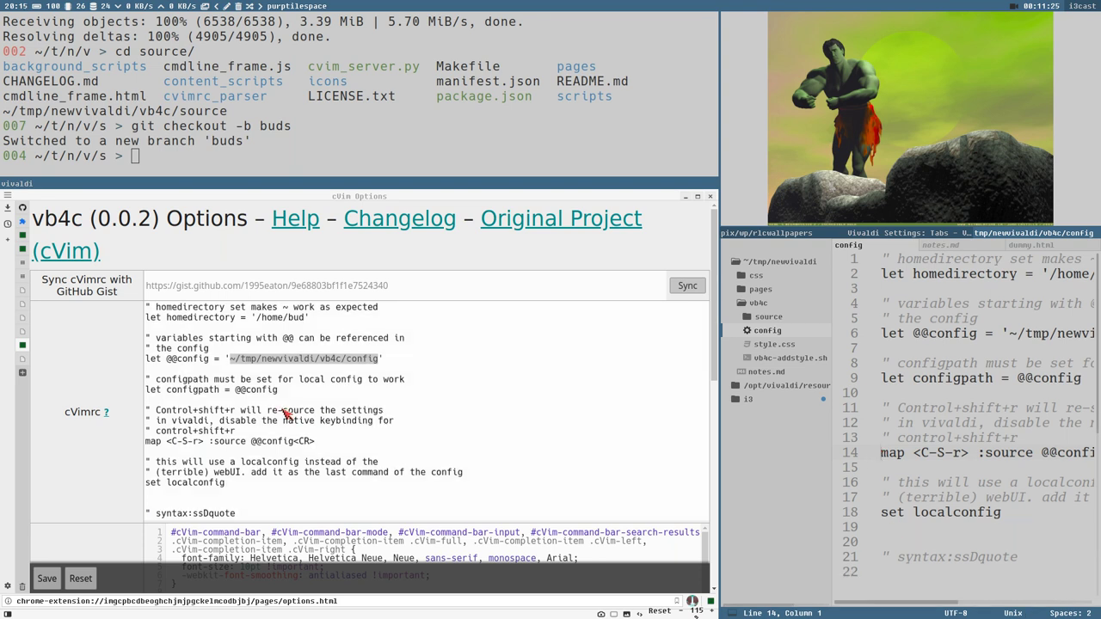
{"action": "left_click", "coordinate": [154, 392]}
{"action": "left_click_drag", "start_coordinate": [160, 391], "coordinate": [314, 396]}
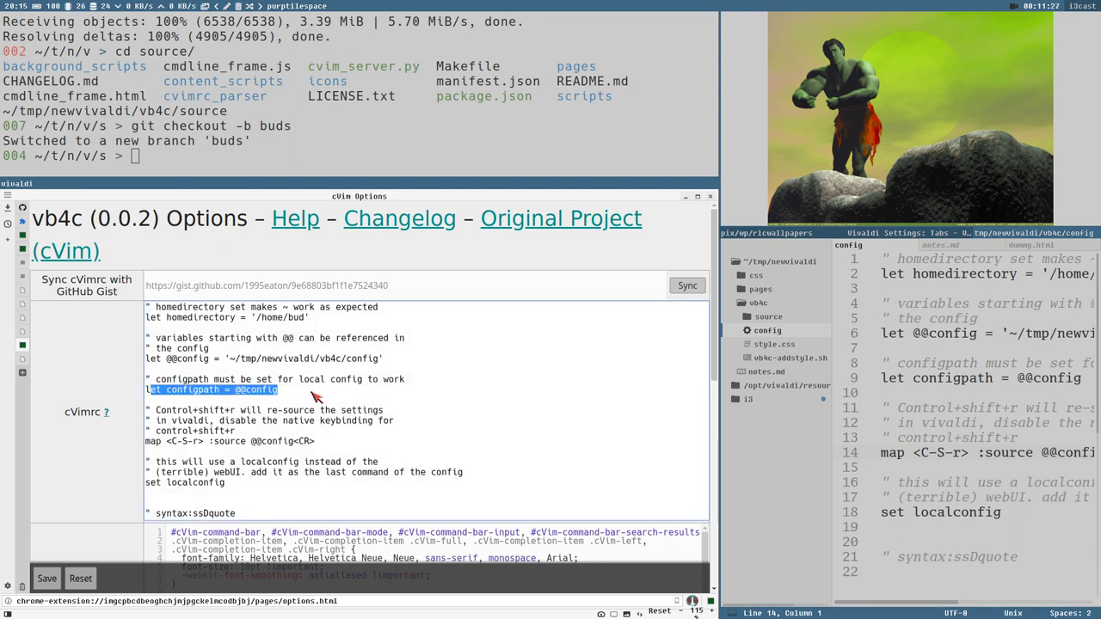
{"action": "left_click", "coordinate": [153, 487]}
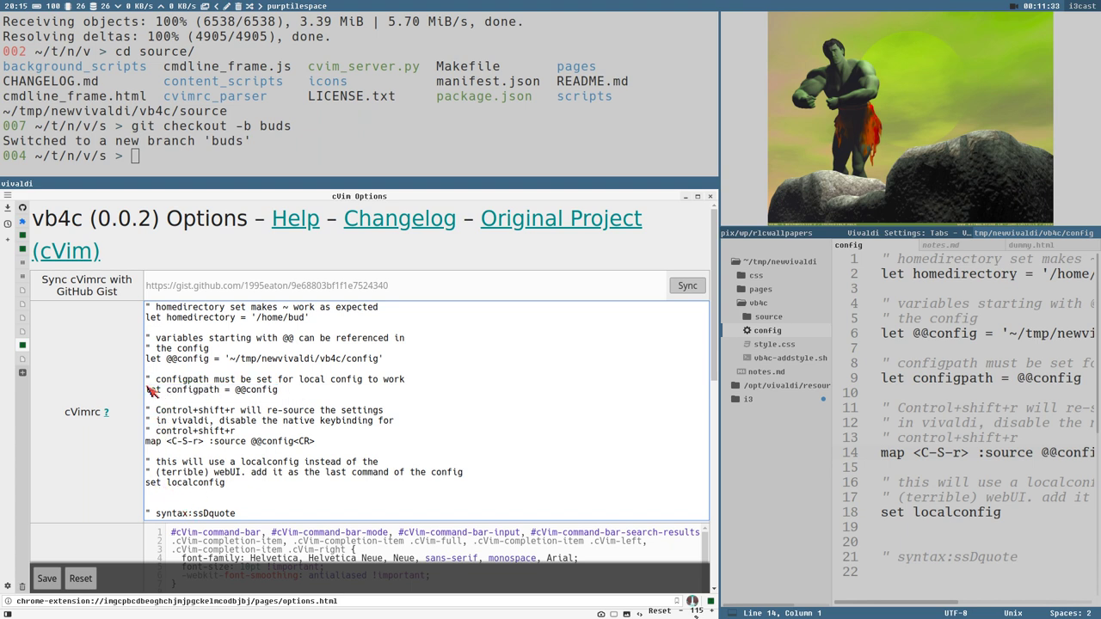
{"action": "left_click", "coordinate": [156, 488]}
{"action": "double_click", "coordinate": [155, 390]}
{"action": "double_click", "coordinate": [193, 389]}
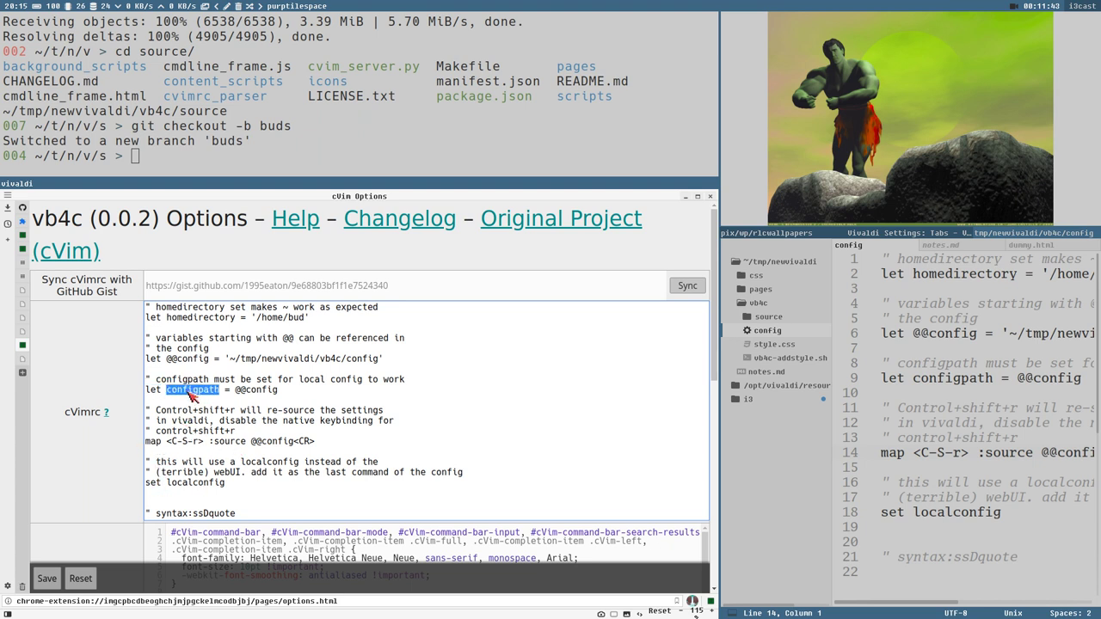
{"action": "double_click", "coordinate": [159, 485]}
{"action": "double_click", "coordinate": [189, 484]}
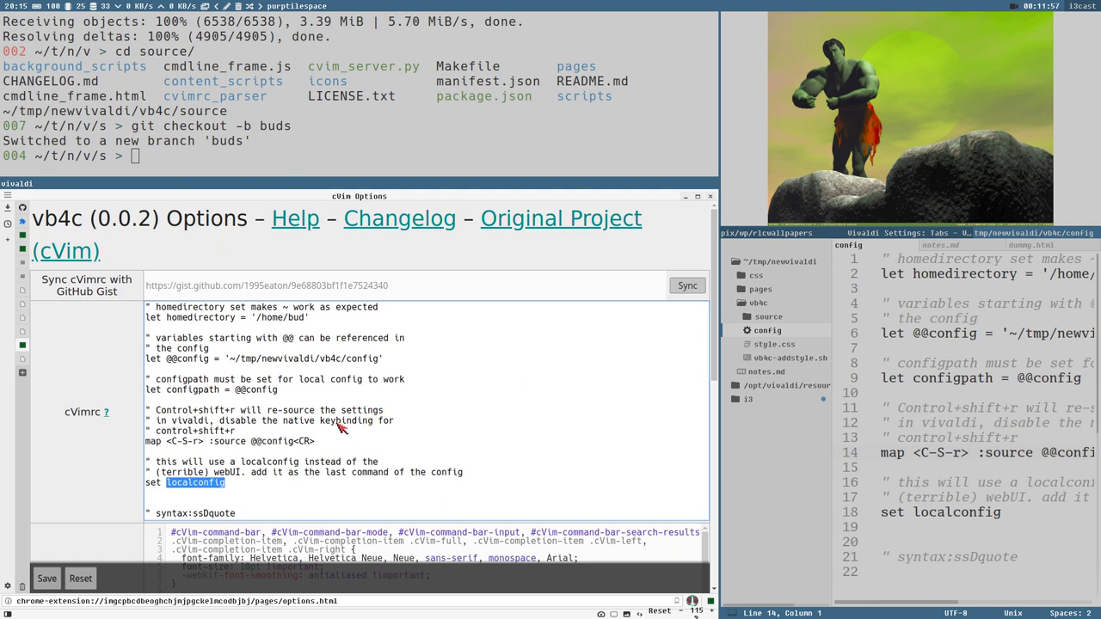
{"action": "key", "text": "Escape"}
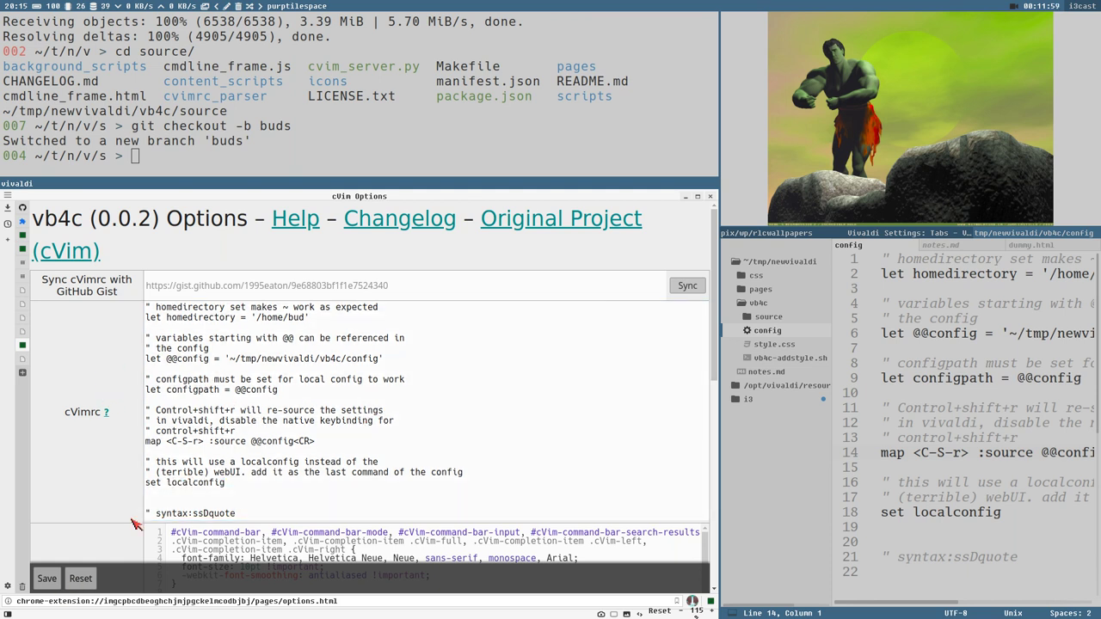
{"action": "left_click", "coordinate": [185, 392]}
{"action": "double_click", "coordinate": [197, 485]}
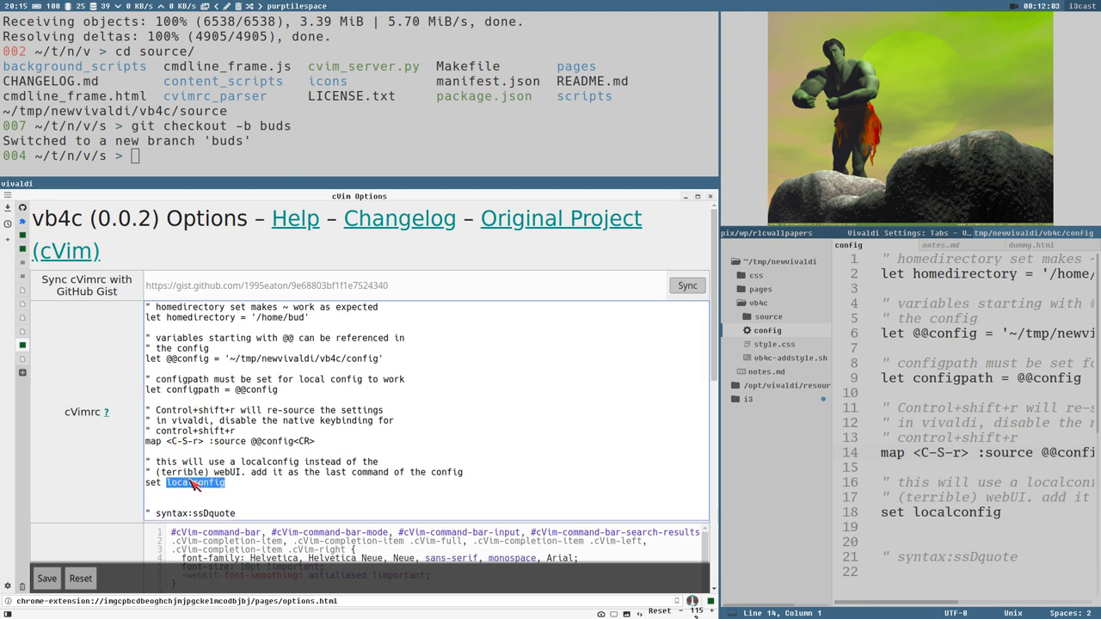
{"action": "left_click", "coordinate": [154, 446]}
{"action": "left_click_drag", "start_coordinate": [149, 446], "coordinate": [176, 446]}
{"action": "left_click", "coordinate": [186, 445]}
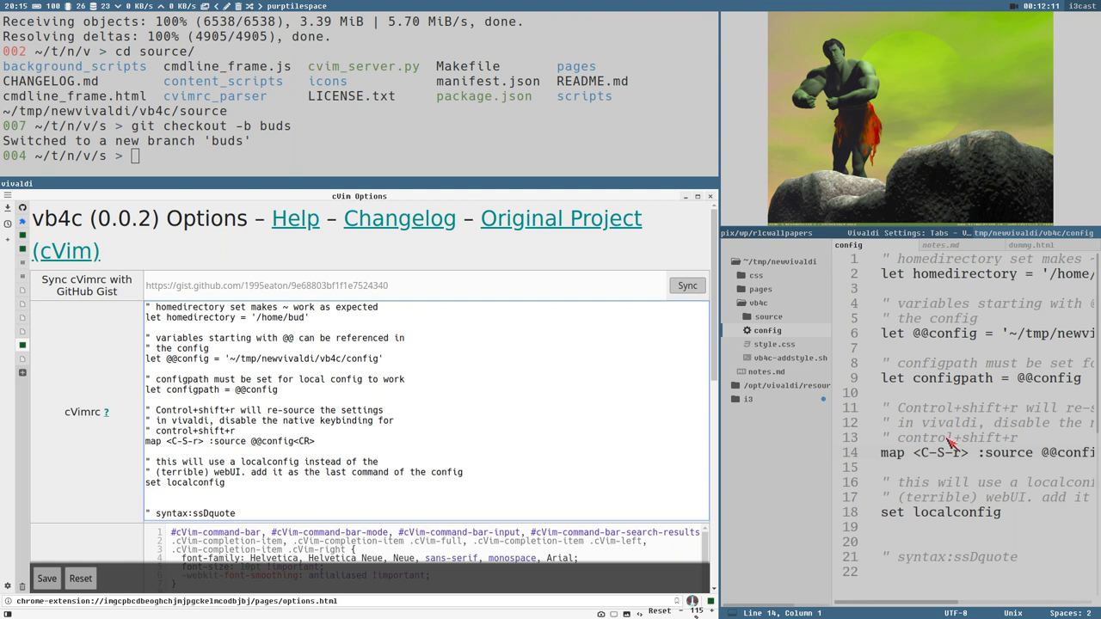
{"action": "left_click_drag", "start_coordinate": [204, 444], "coordinate": [340, 447]}
{"action": "left_click", "coordinate": [283, 442]}
Highlight the C-S-r mapping in the cVimrc and show Vivaldi's tab settings.
{"action": "left_click", "coordinate": [182, 441]}
{"action": "left_click", "coordinate": [895, 233]}
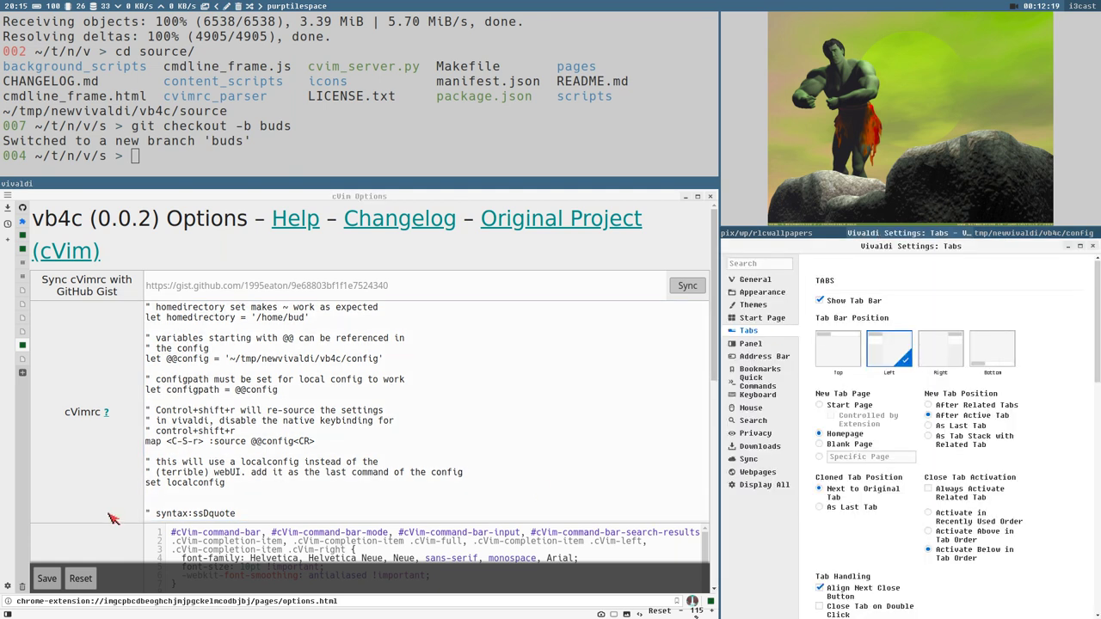
{"action": "left_click_drag", "start_coordinate": [172, 442], "coordinate": [201, 449]}
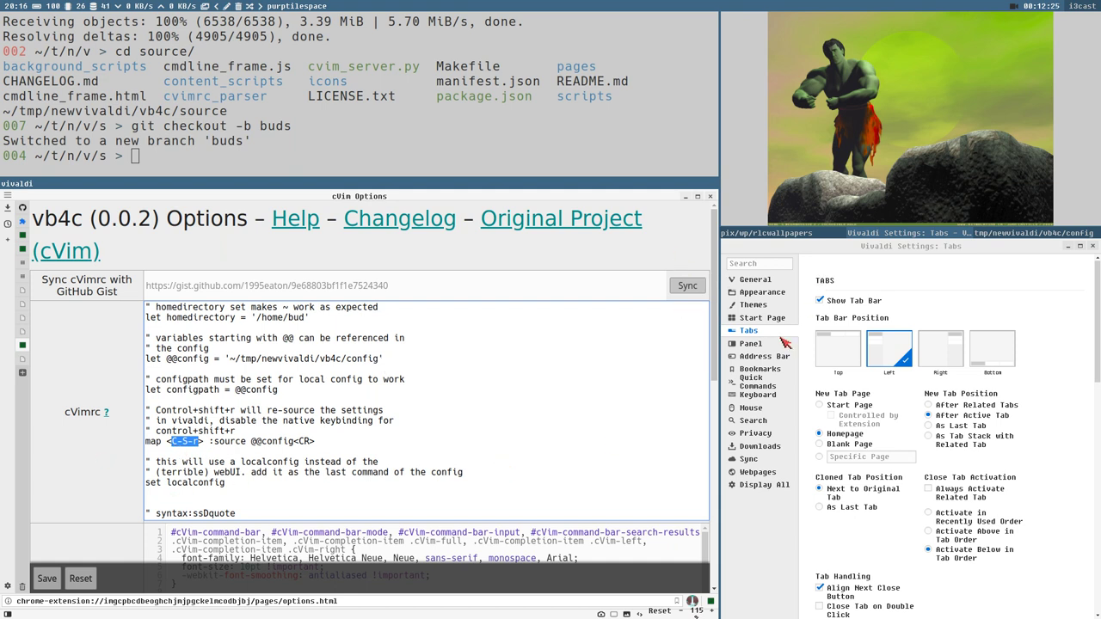
Remove Ctrl+Shift+R from Force Page Reload, leaving Ctrl+F5, and save the cVim options.
{"action": "left_click", "coordinate": [758, 395]}
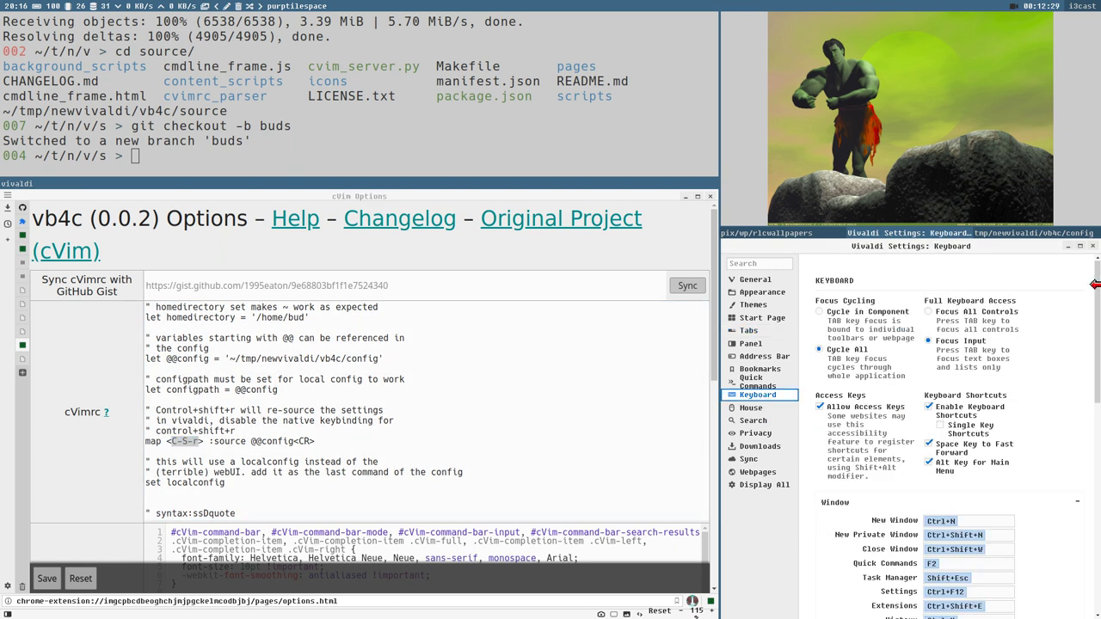
{"action": "left_click_drag", "start_coordinate": [1094, 284], "coordinate": [1097, 490]}
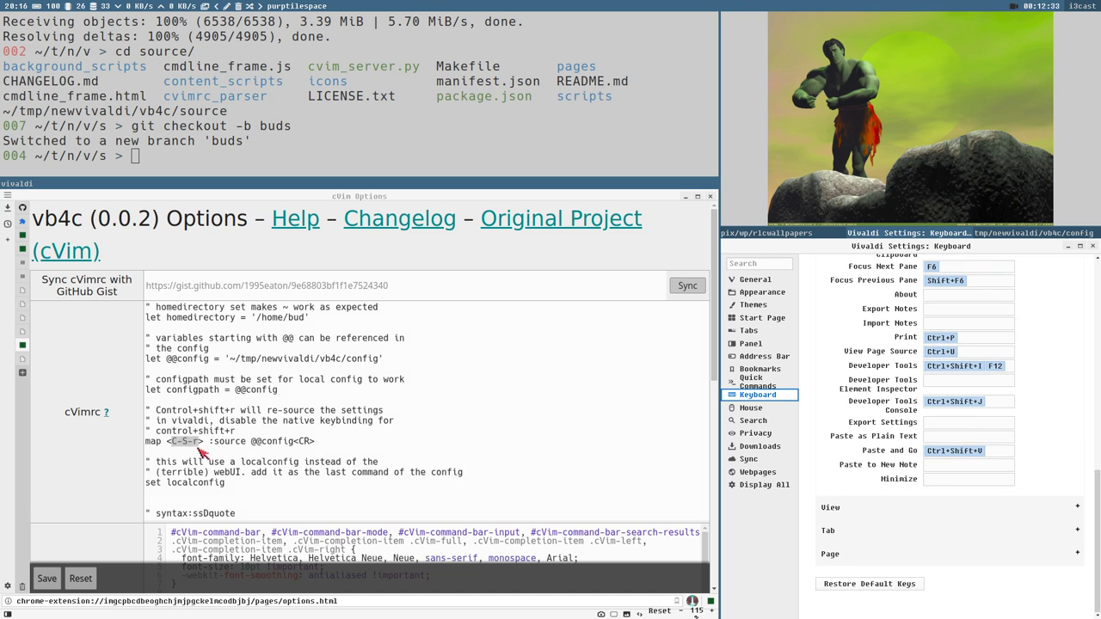
{"action": "left_click", "coordinate": [979, 563]}
{"action": "scroll", "coordinate": [1013, 522], "scroll_direction": "down", "scroll_amount": 5}
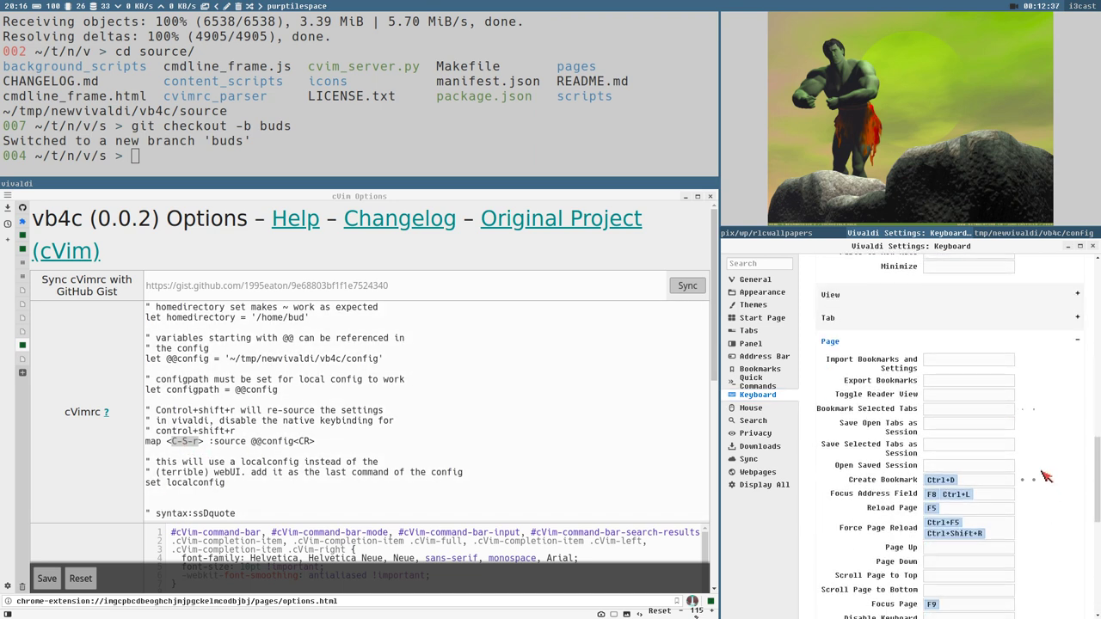
{"action": "scroll", "coordinate": [1041, 475], "scroll_direction": "down", "scroll_amount": 1}
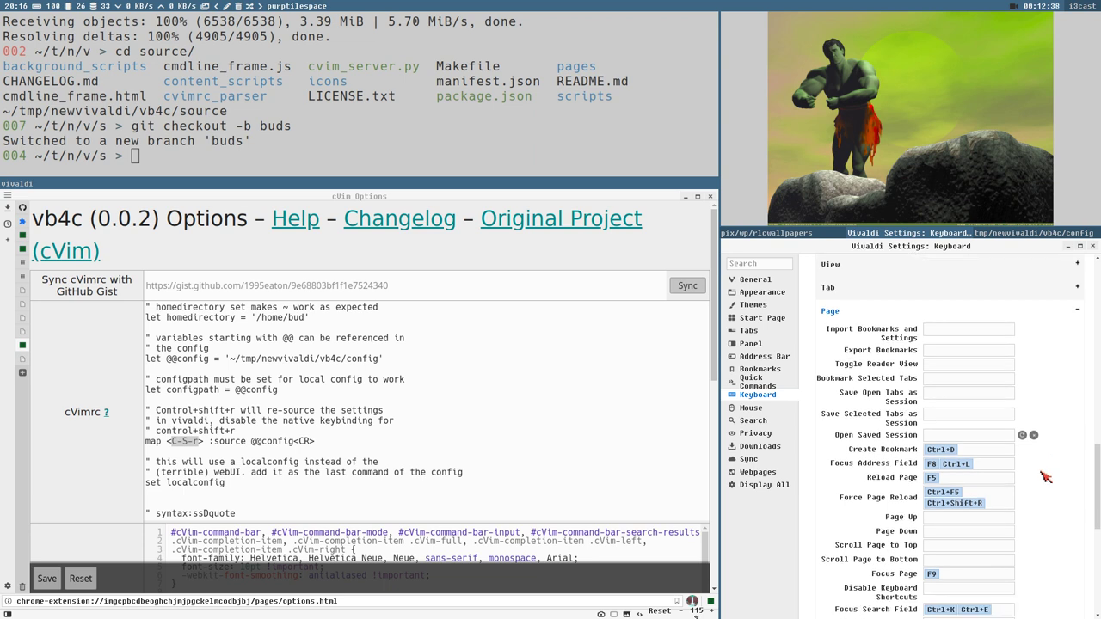
{"action": "left_click", "coordinate": [977, 505]}
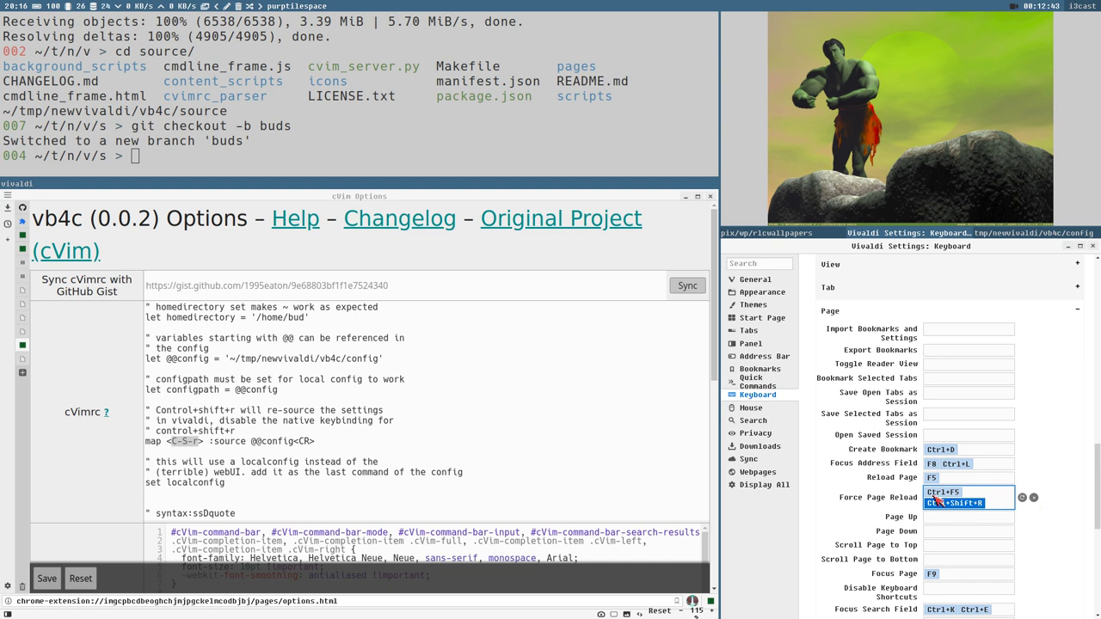
{"action": "left_click", "coordinate": [1035, 499]}
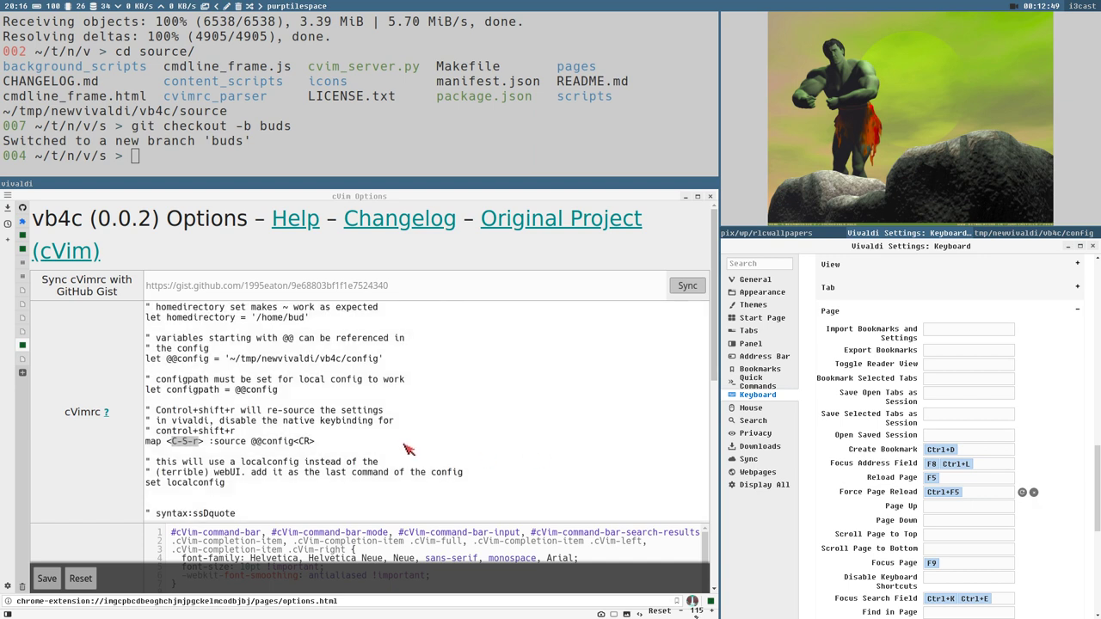
{"action": "left_click", "coordinate": [49, 581]}
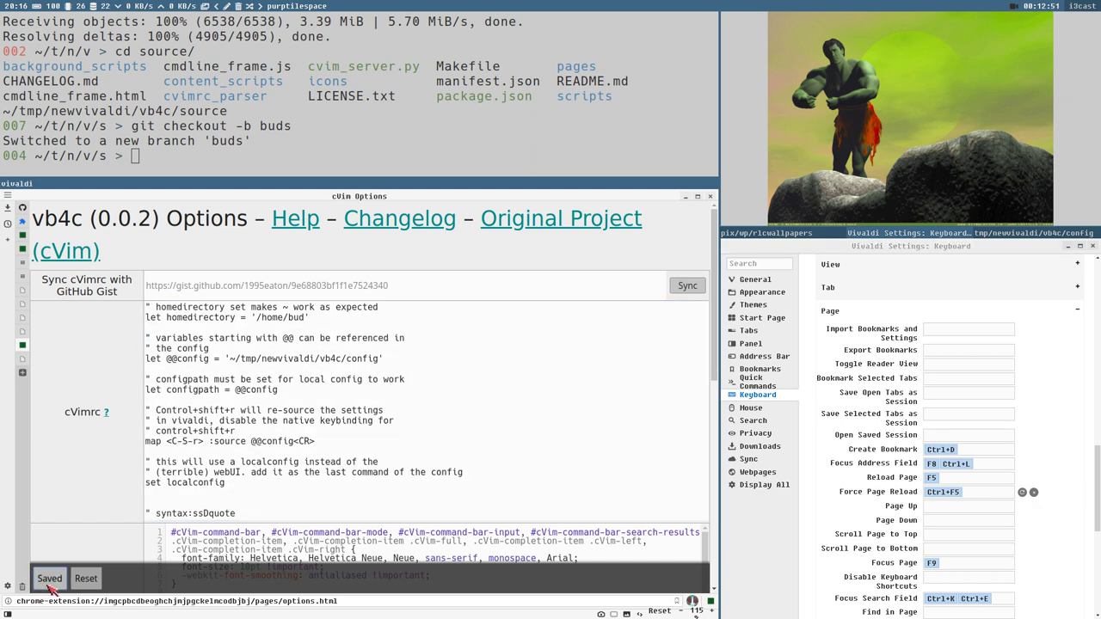
{"action": "left_click", "coordinate": [992, 239]}
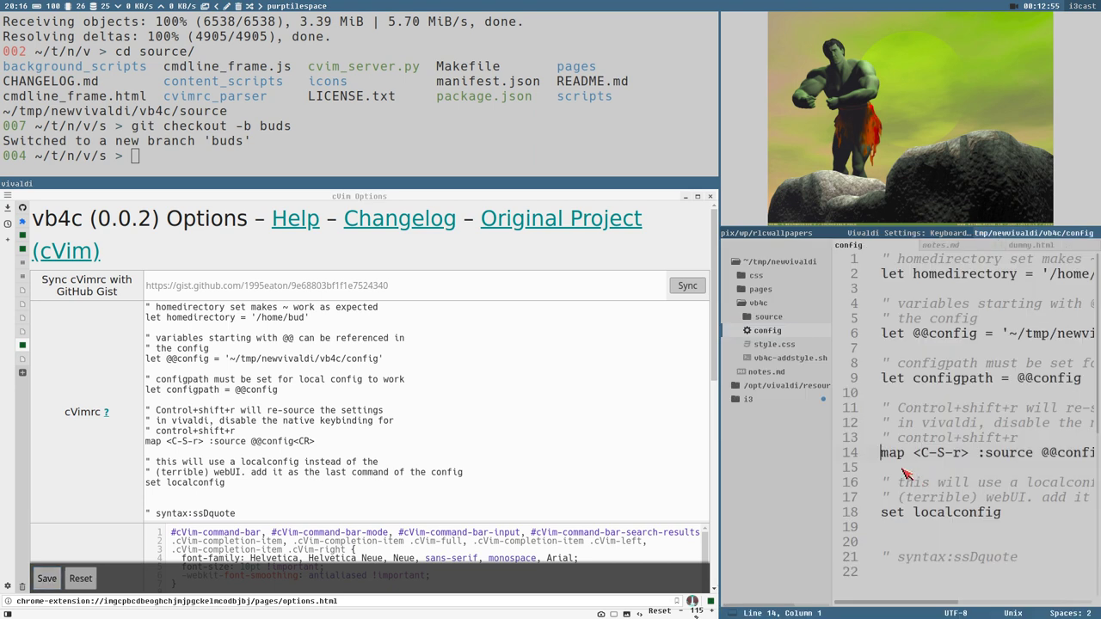
Add a ' MORE COMMENTS' line to config, save it, and reload the cVim options page.
{"action": "key", "text": "Return"}
{"action": "type", "text": "\" MORE COMMENTS"}
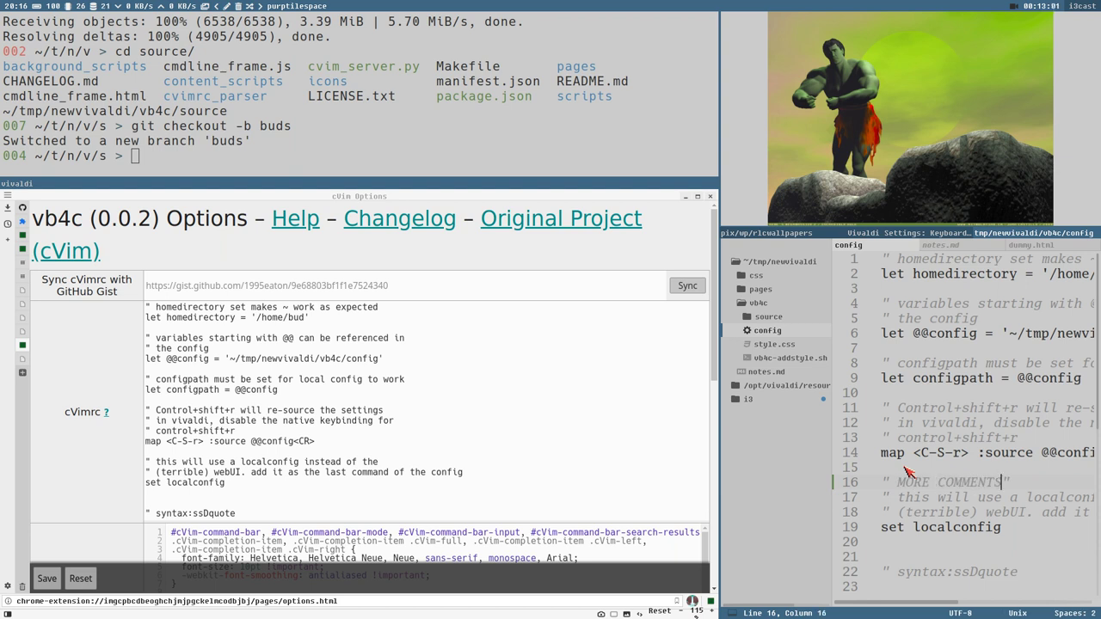
{"action": "key", "text": "ctrl+s"}
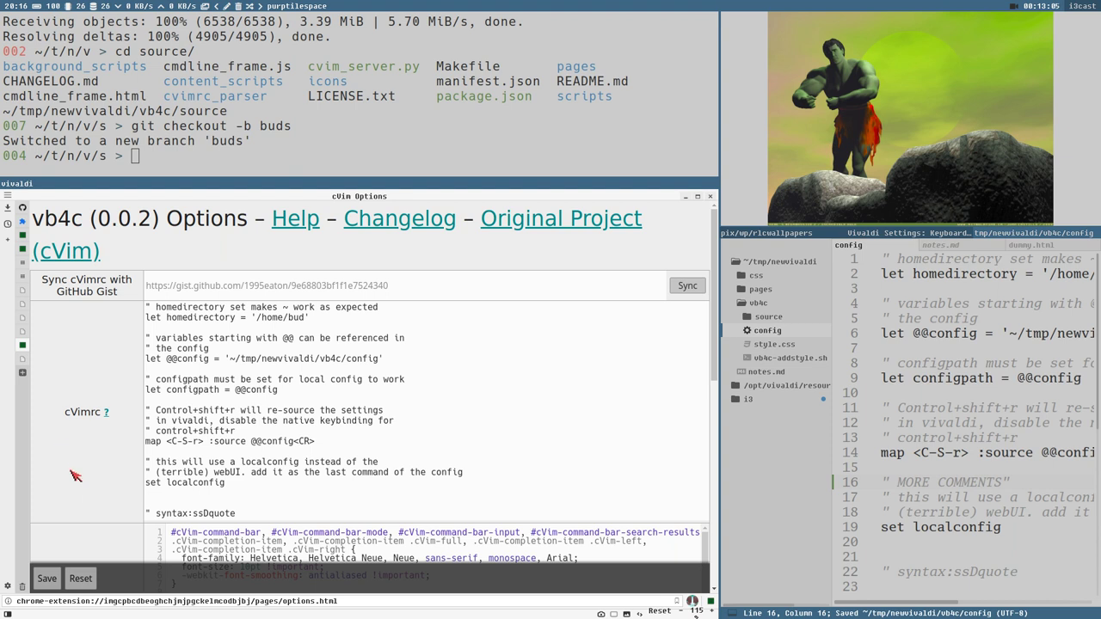
{"action": "key", "text": "F5"}
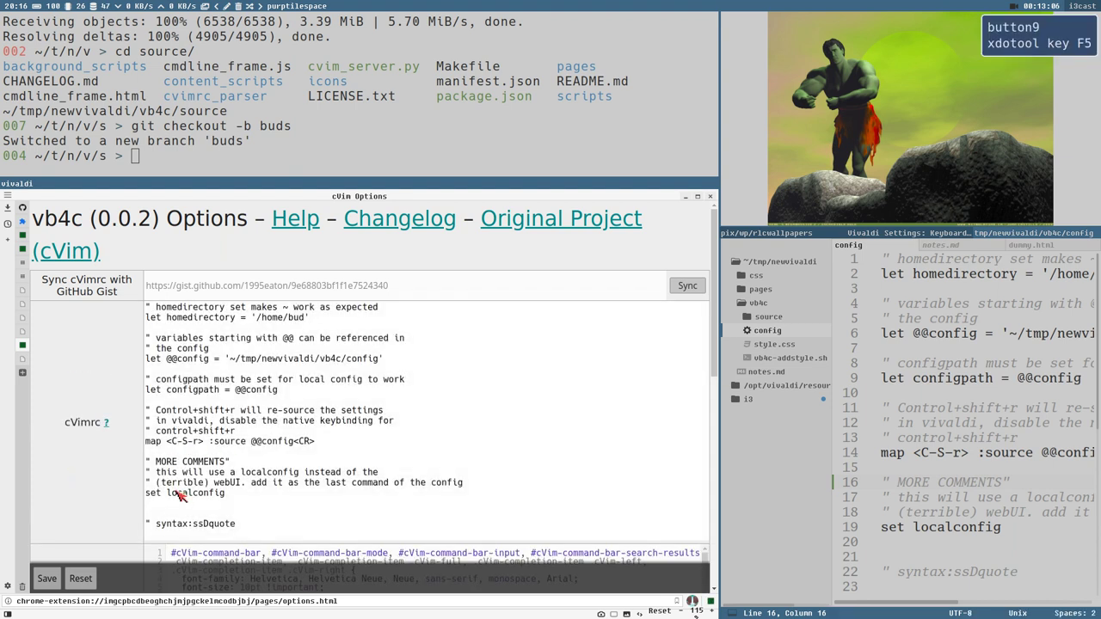
{"action": "scroll", "coordinate": [197, 456], "scroll_direction": "down", "scroll_amount": 1}
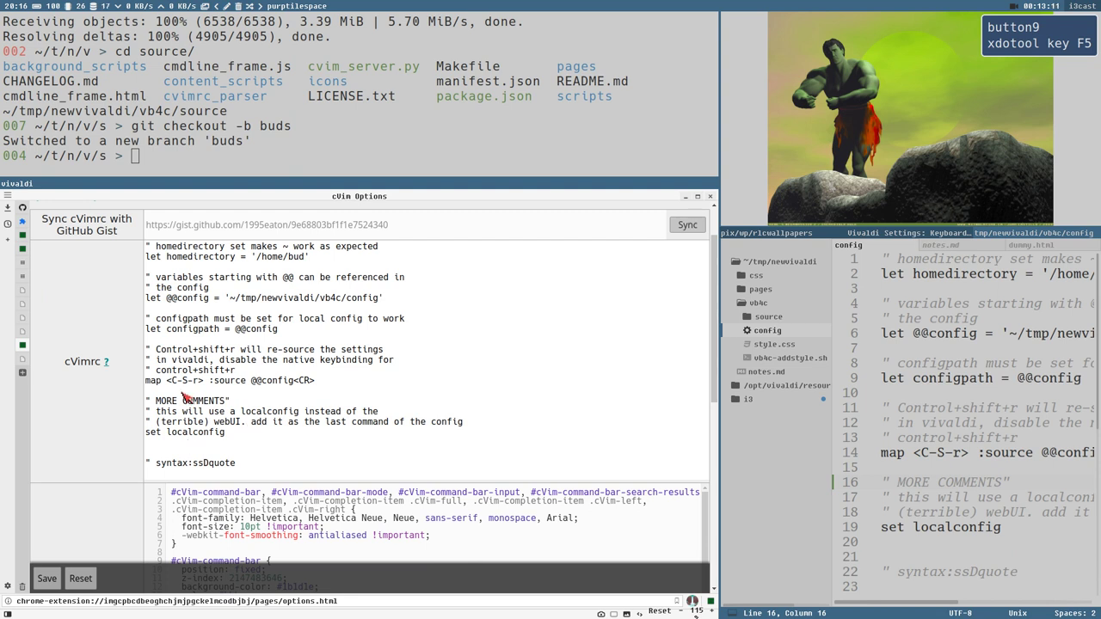
Add an 'edited in webUI' comment to the cVimrc, try saving, and dismiss the localconfig error.
{"action": "left_click", "coordinate": [247, 396]}
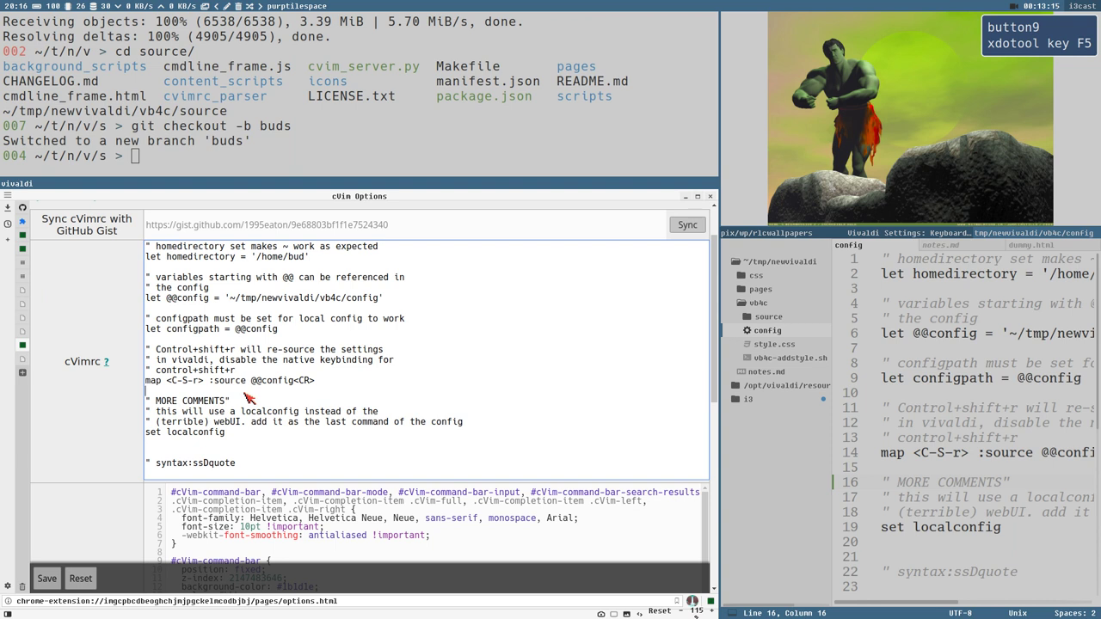
{"action": "key", "text": "Return"}
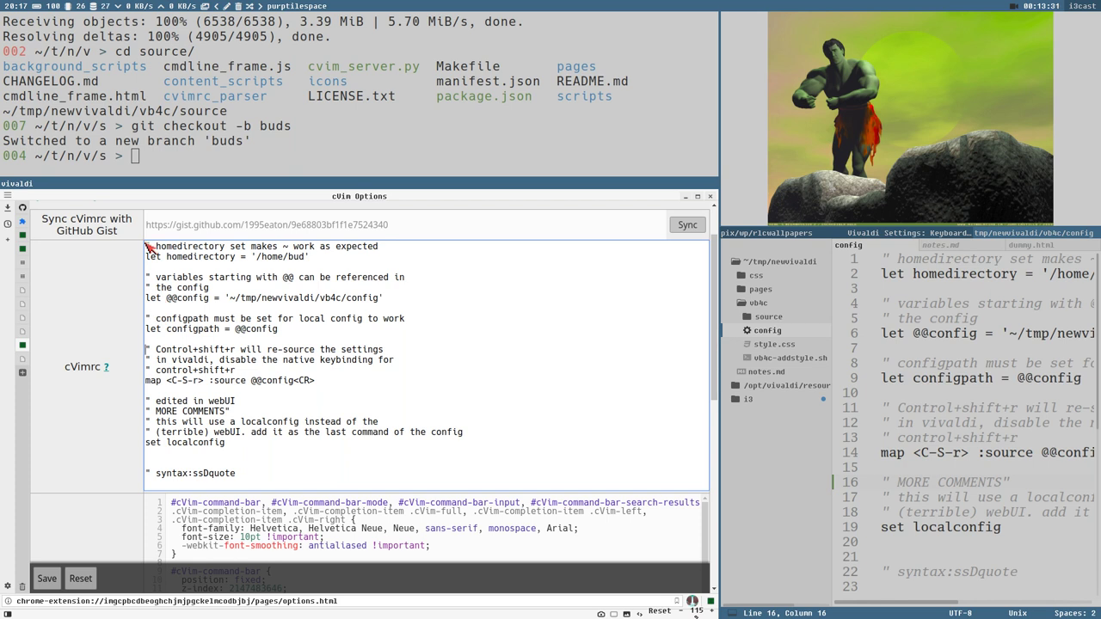
{"action": "left_click", "coordinate": [47, 579]}
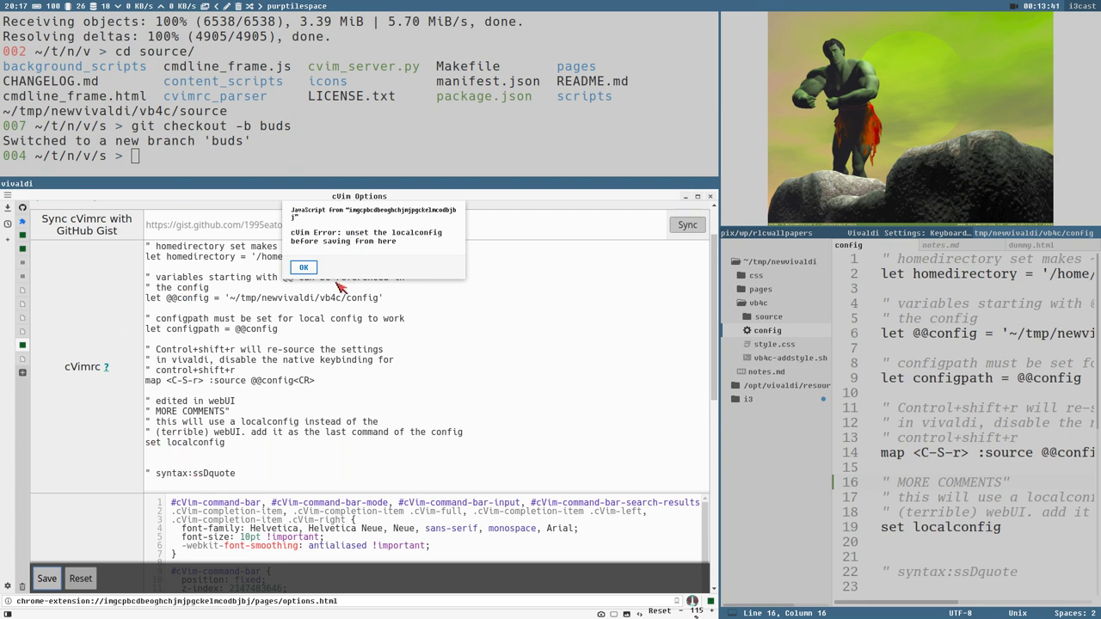
{"action": "left_click", "coordinate": [301, 270]}
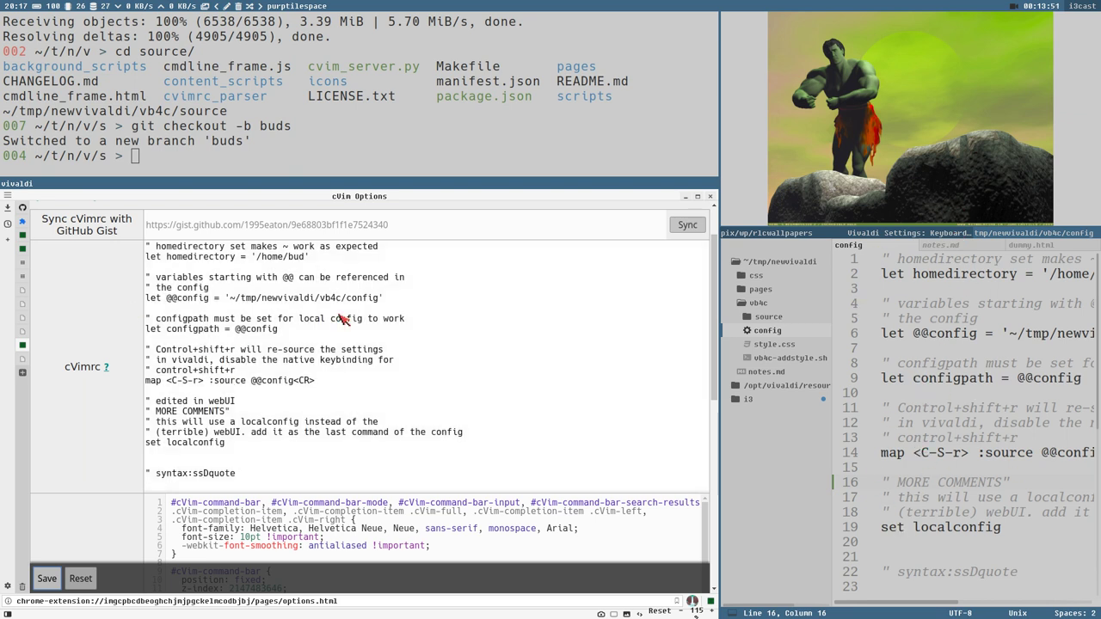
{"action": "left_click", "coordinate": [191, 330]}
{"action": "left_click", "coordinate": [215, 319]}
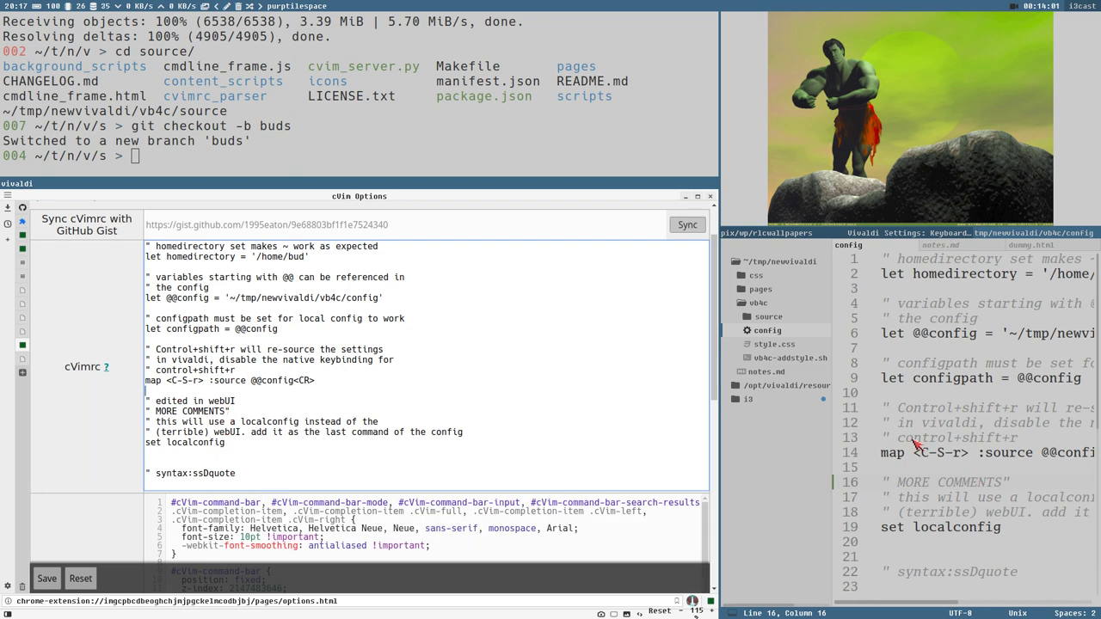
Open the cVim command bar with o, then close it with Esc.
{"action": "left_click", "coordinate": [244, 395]}
{"action": "scroll", "coordinate": [250, 387], "scroll_direction": "down", "scroll_amount": 5}
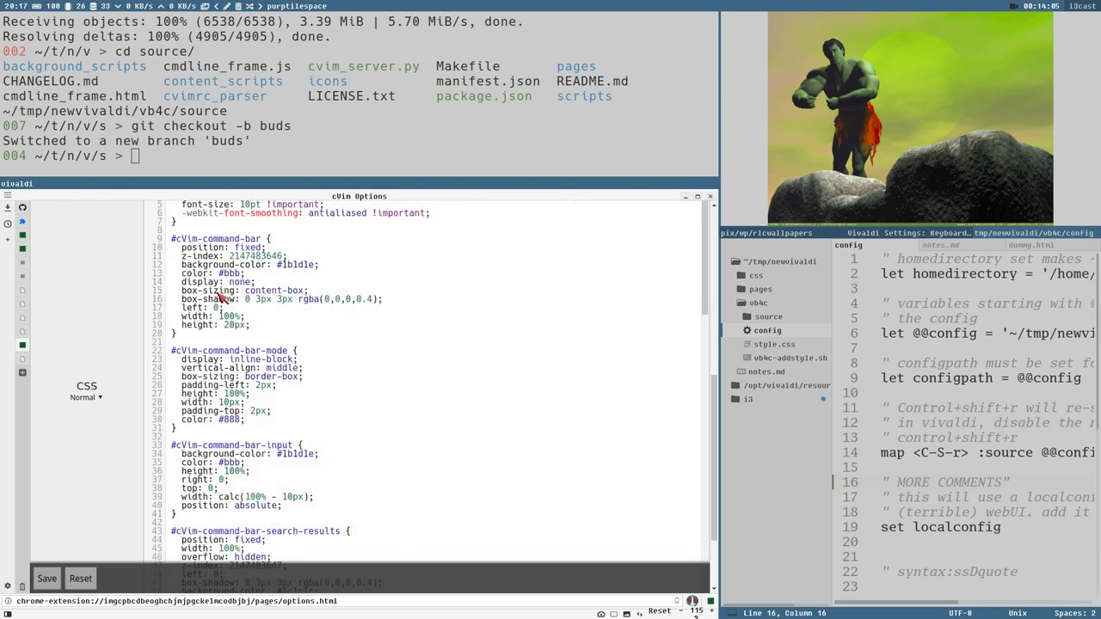
{"action": "scroll", "coordinate": [259, 404], "scroll_direction": "up", "scroll_amount": 1}
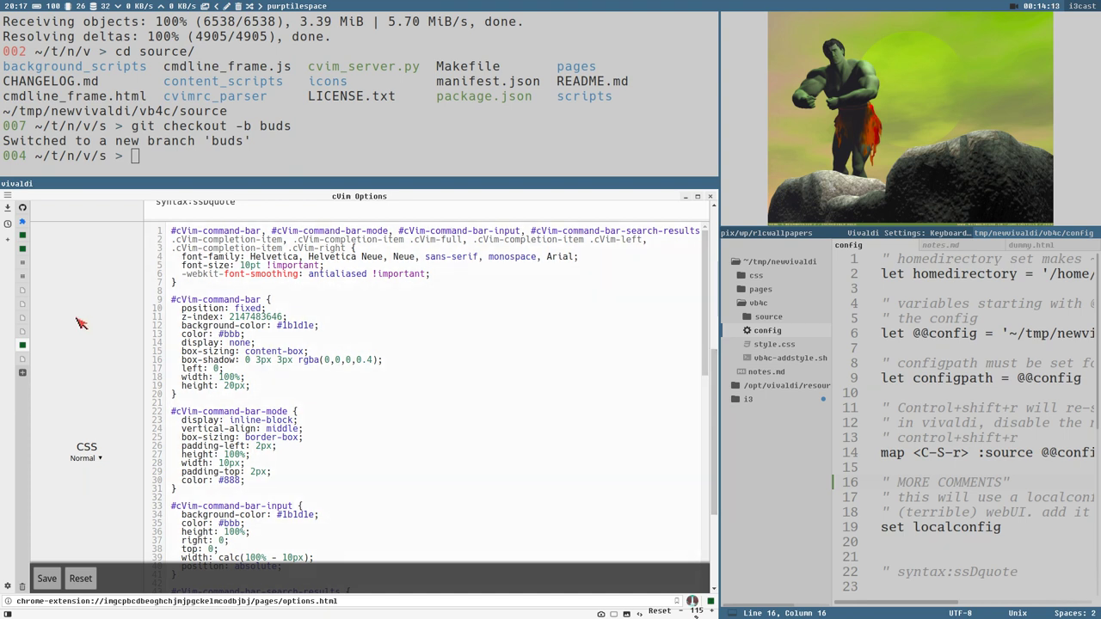
{"action": "key", "text": "o"}
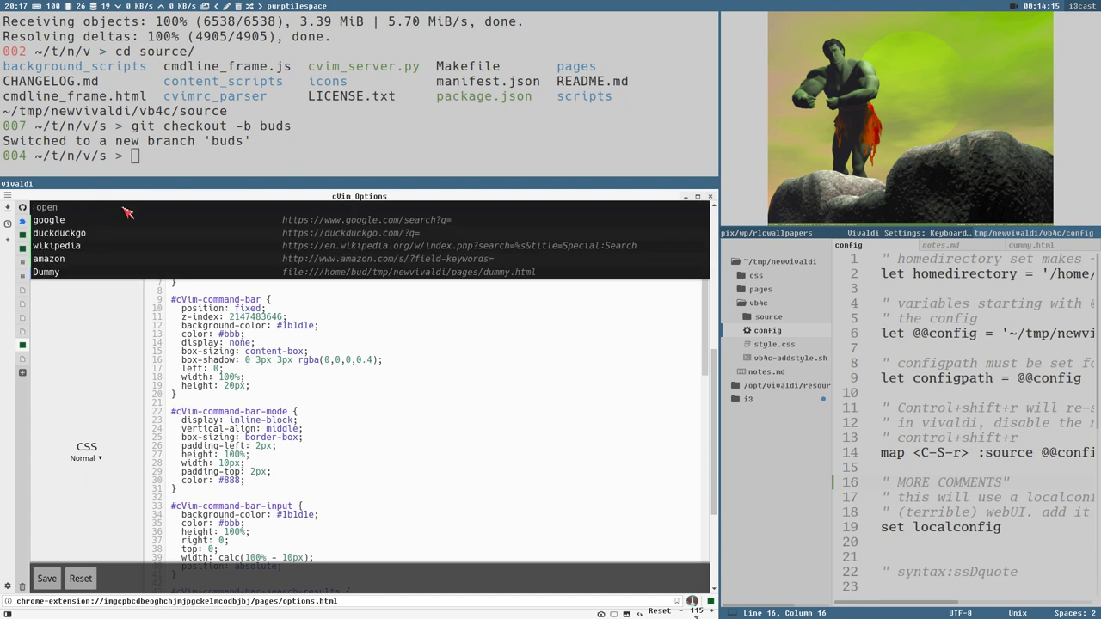
{"action": "key", "text": "Escape"}
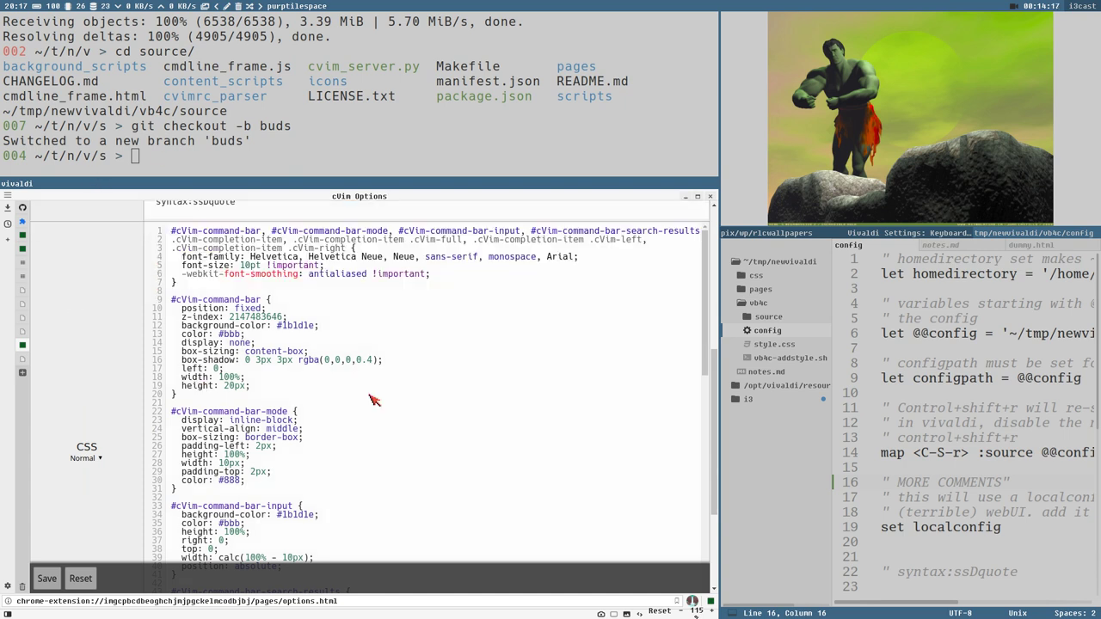
Review the command-bar CSS rules below the cVim-hud block, then return to the cVimrc box.
{"action": "left_click_drag", "start_coordinate": [710, 275], "coordinate": [702, 525]}
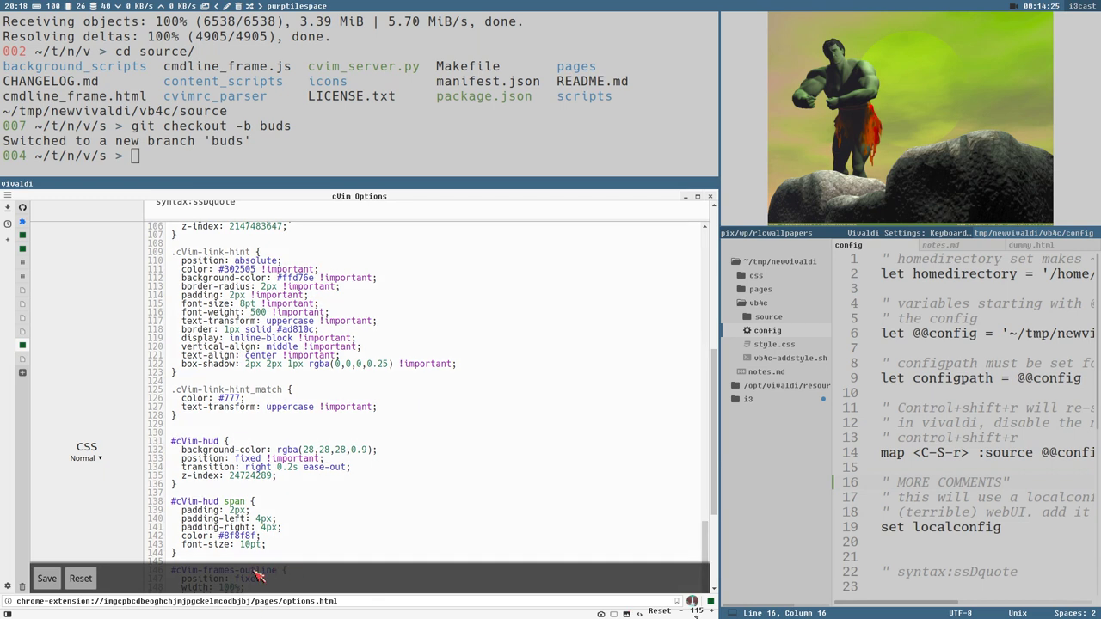
{"action": "left_click_drag", "start_coordinate": [256, 547], "coordinate": [258, 610]}
{"action": "left_click", "coordinate": [288, 397]}
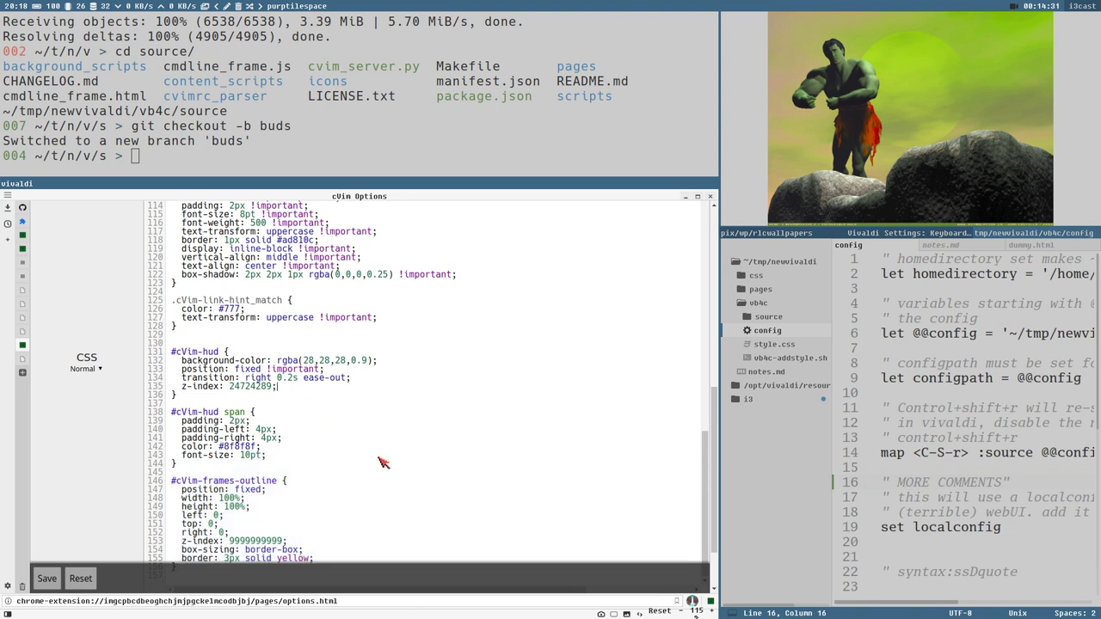
{"action": "scroll", "coordinate": [365, 403], "scroll_direction": "up", "scroll_amount": 5}
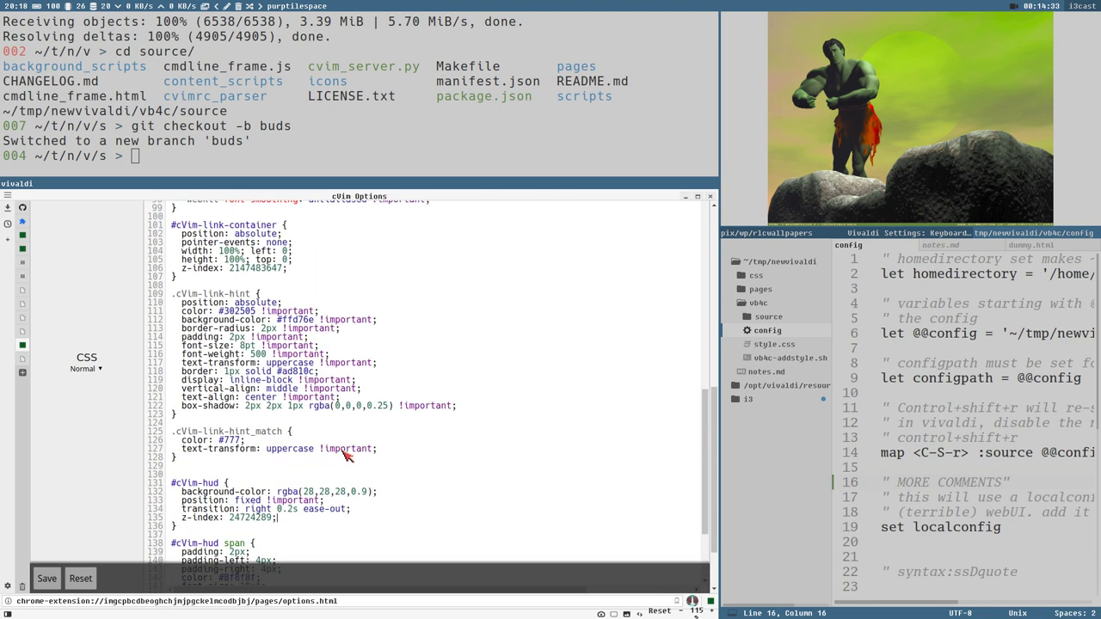
{"action": "scroll", "coordinate": [348, 456], "scroll_direction": "up", "scroll_amount": 5}
{"action": "scroll", "coordinate": [308, 449], "scroll_direction": "up", "scroll_amount": 1}
{"action": "scroll", "coordinate": [311, 460], "scroll_direction": "up", "scroll_amount": 12}
{"action": "scroll", "coordinate": [333, 461], "scroll_direction": "up", "scroll_amount": 12}
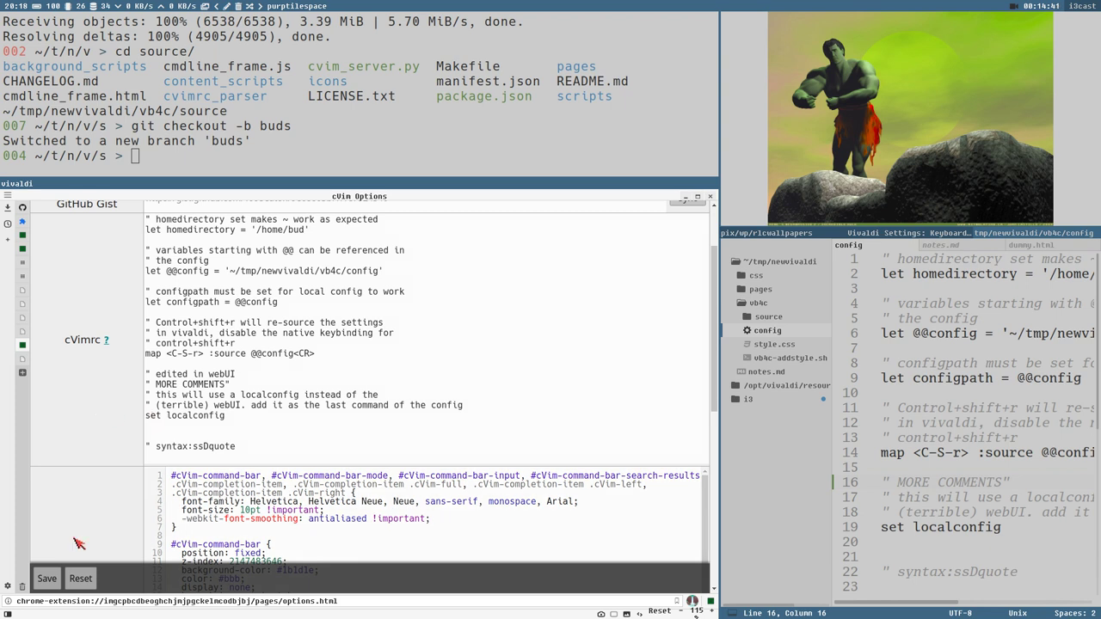
Change the command bar background on CSS line 12 from #1b1d1e to #FF00FF and save.
{"action": "left_click", "coordinate": [47, 578]}
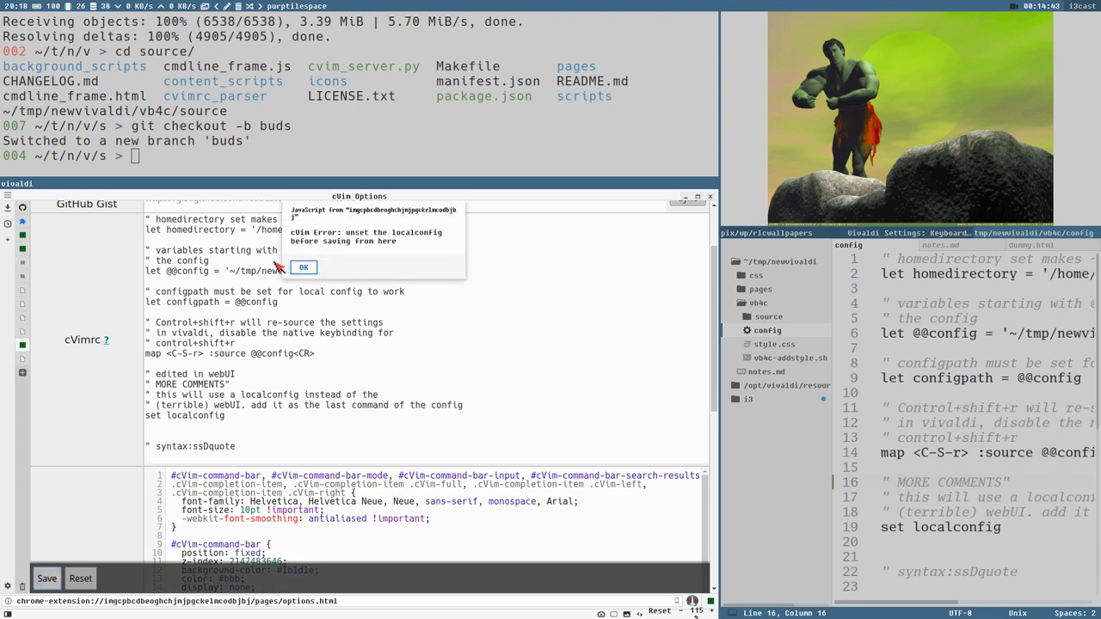
{"action": "left_click", "coordinate": [303, 267]}
{"action": "scroll", "coordinate": [312, 471], "scroll_direction": "down", "scroll_amount": 3}
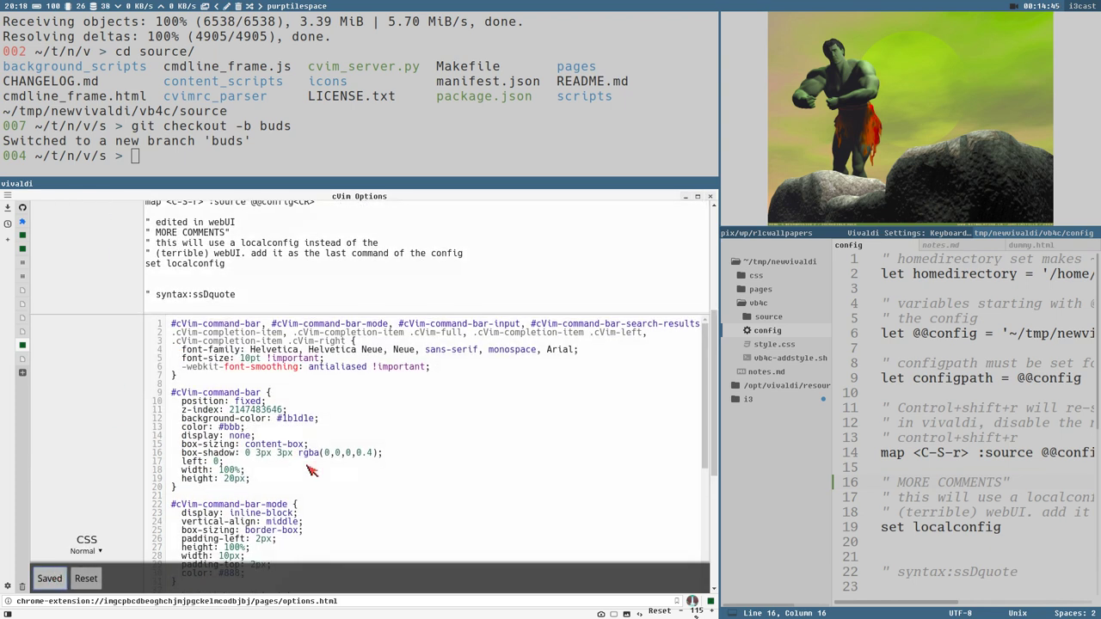
{"action": "double_click", "coordinate": [288, 421]}
{"action": "left_click_drag", "start_coordinate": [278, 419], "coordinate": [318, 419]}
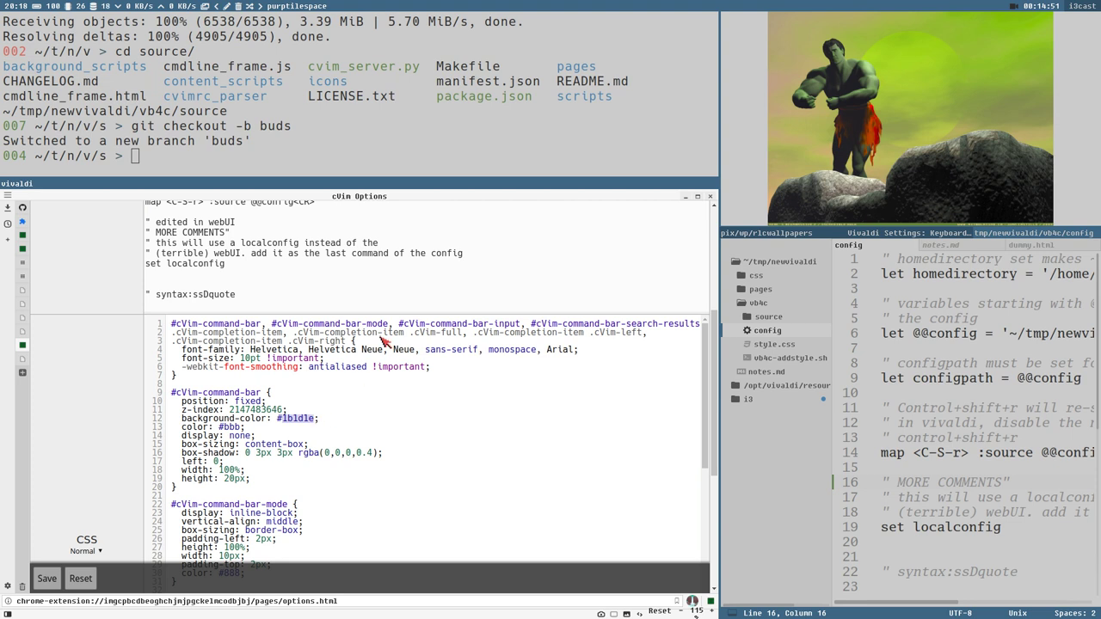
{"action": "type", "text": "fF00FF"}
{"action": "left_click", "coordinate": [47, 578]}
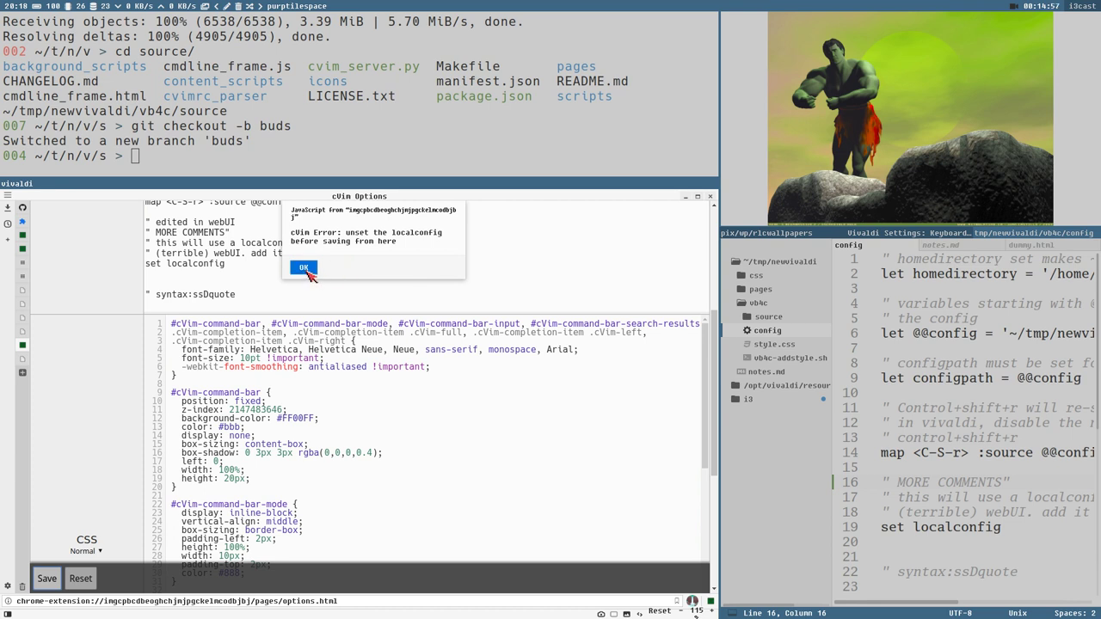
{"action": "left_click", "coordinate": [305, 269]}
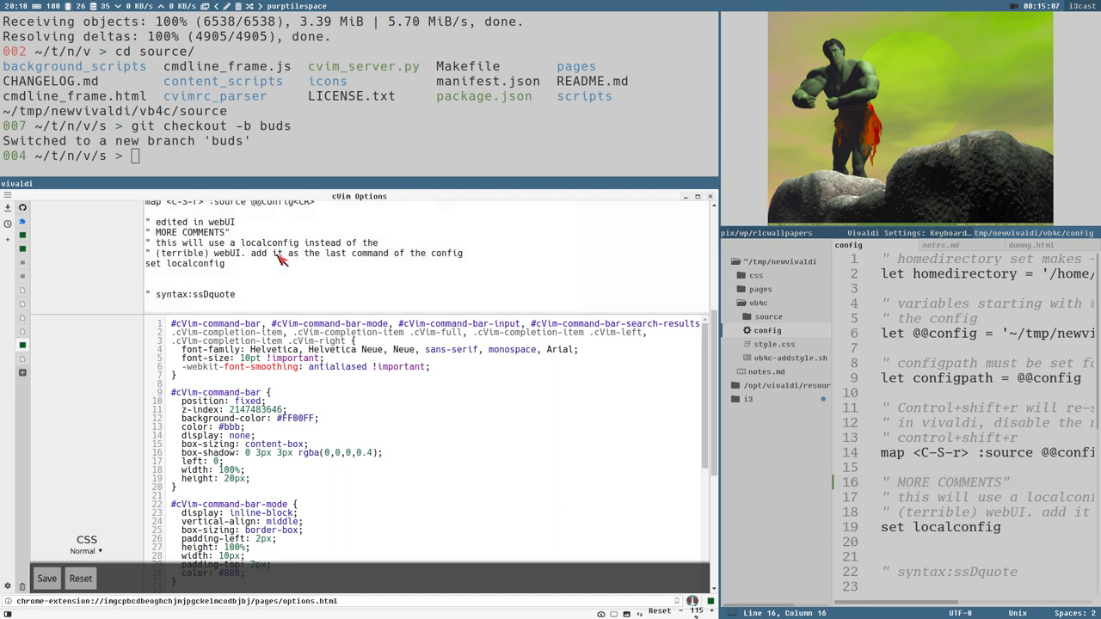
Comment out the set localconfig line with a quote and save the options.
{"action": "scroll", "coordinate": [246, 266], "scroll_direction": "up", "scroll_amount": 3}
{"action": "scroll", "coordinate": [284, 365], "scroll_direction": "up", "scroll_amount": 3}
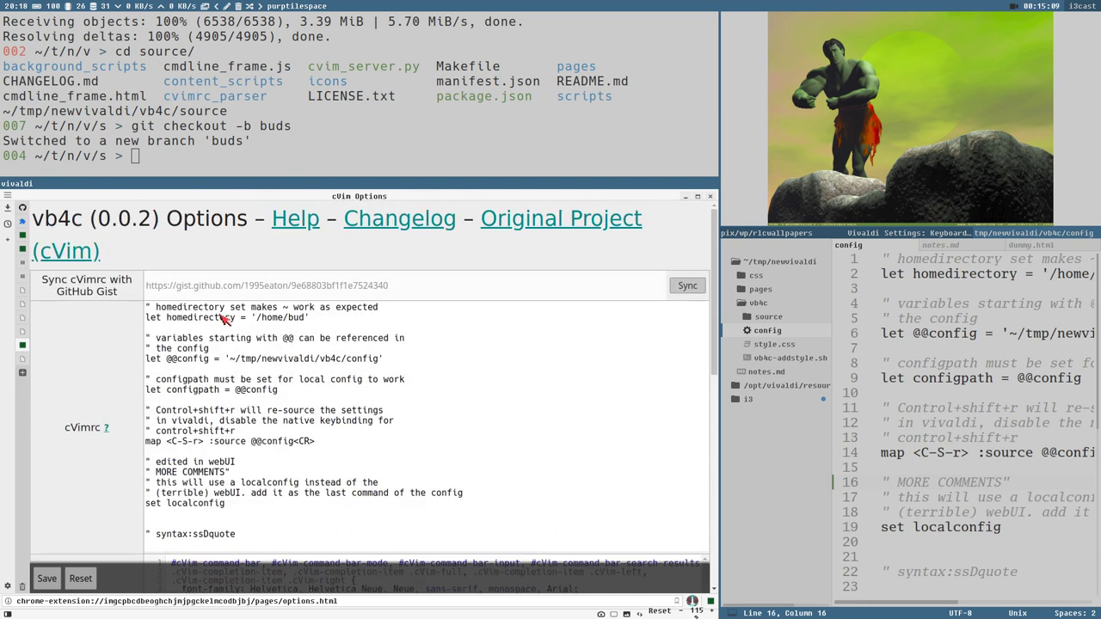
{"action": "scroll", "coordinate": [250, 318], "scroll_direction": "down", "scroll_amount": 3}
{"action": "scroll", "coordinate": [292, 495], "scroll_direction": "down", "scroll_amount": 2}
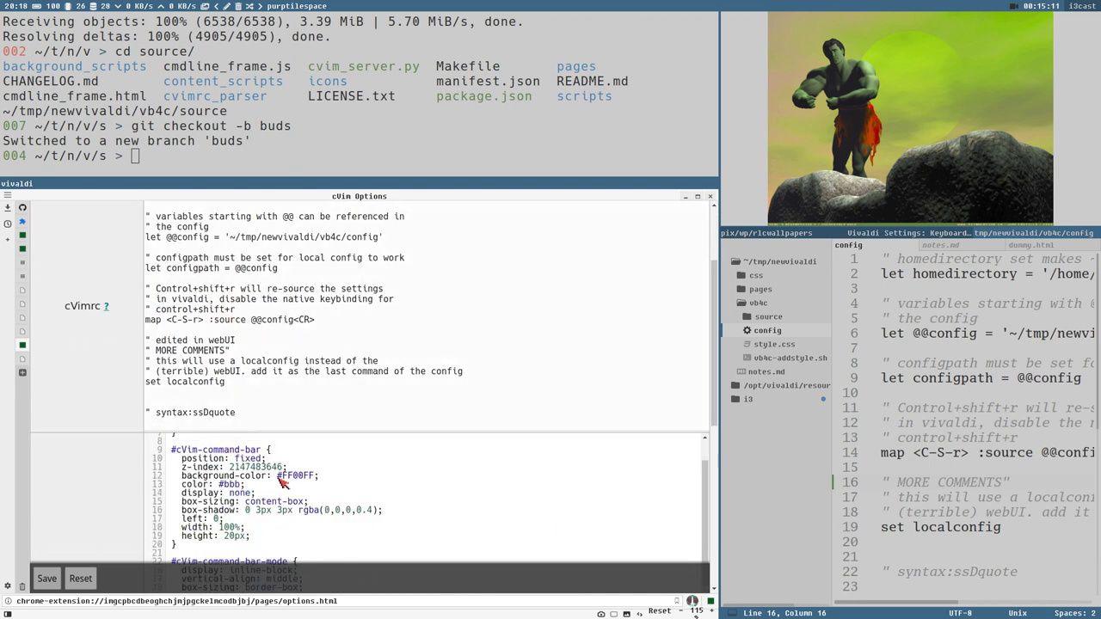
{"action": "scroll", "coordinate": [258, 448], "scroll_direction": "up", "scroll_amount": 3}
{"action": "left_click", "coordinate": [145, 413]}
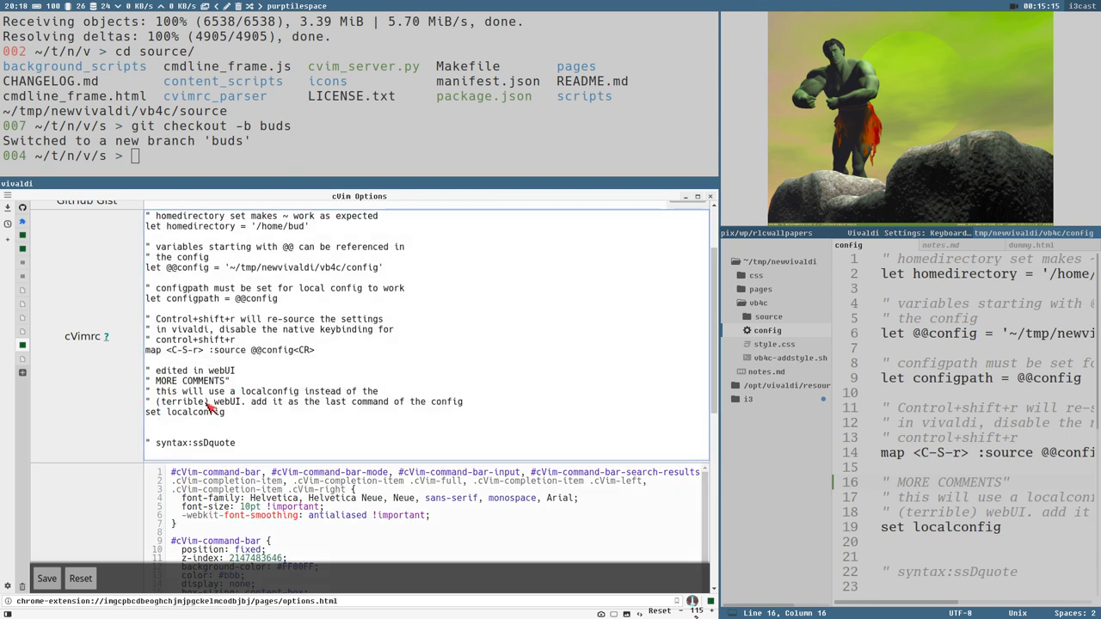
{"action": "type", "text": "\""}
{"action": "left_click", "coordinate": [47, 578]}
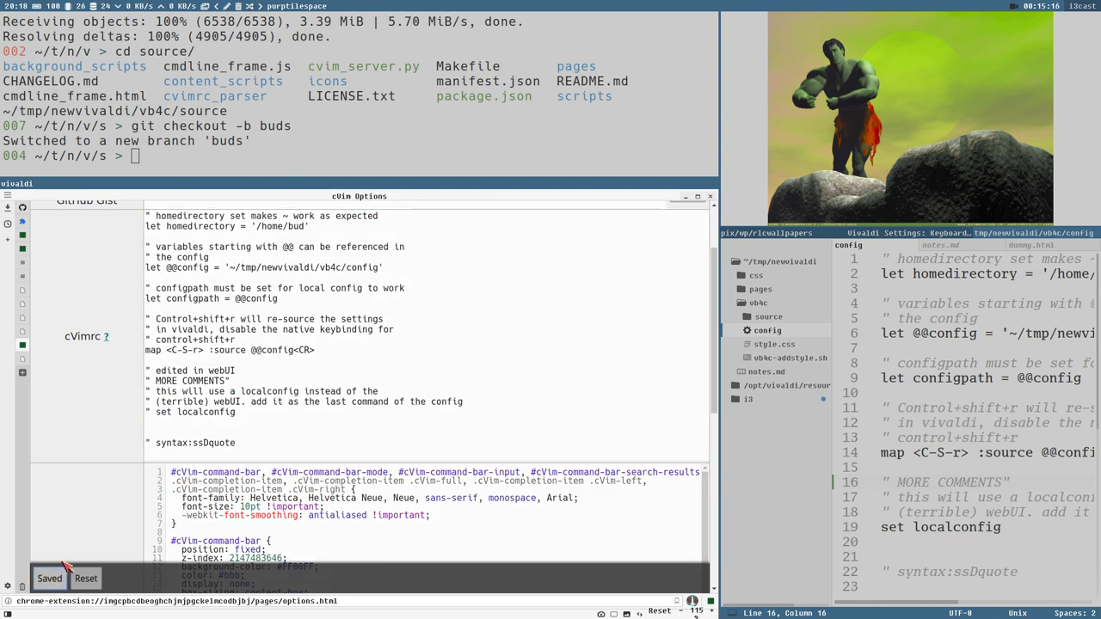
{"action": "scroll", "coordinate": [315, 352], "scroll_direction": "down", "scroll_amount": 3}
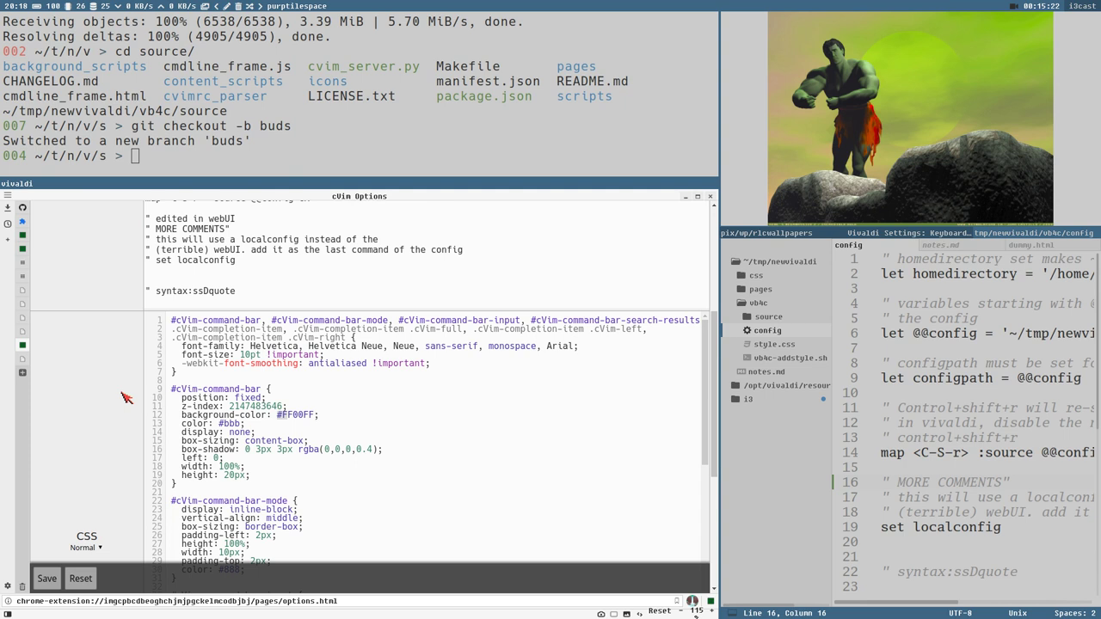
Open and close the cVim command bar twice to check its new colour.
{"action": "key", "text": "o"}
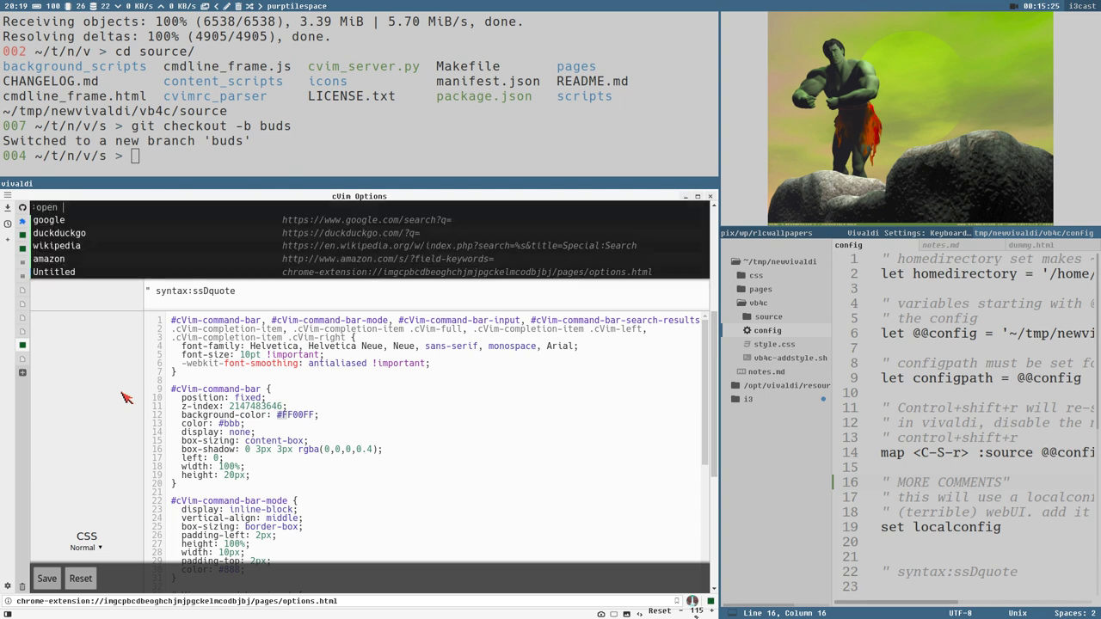
{"action": "key", "text": "Escape"}
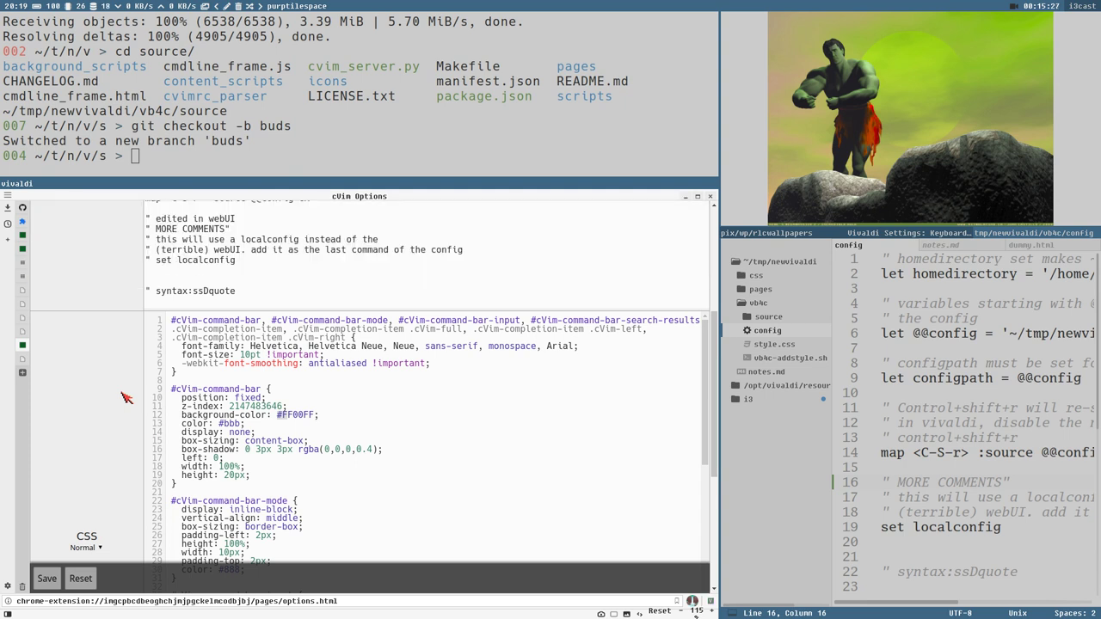
{"action": "key", "text": "g"}
{"action": "key", "text": "g"}
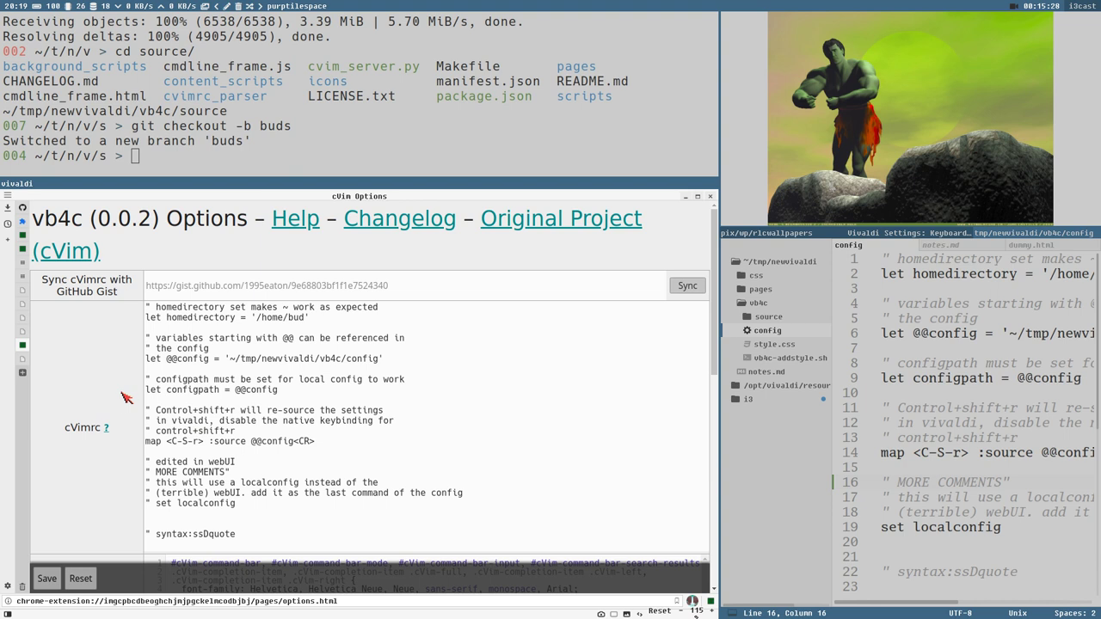
{"action": "key", "text": "o"}
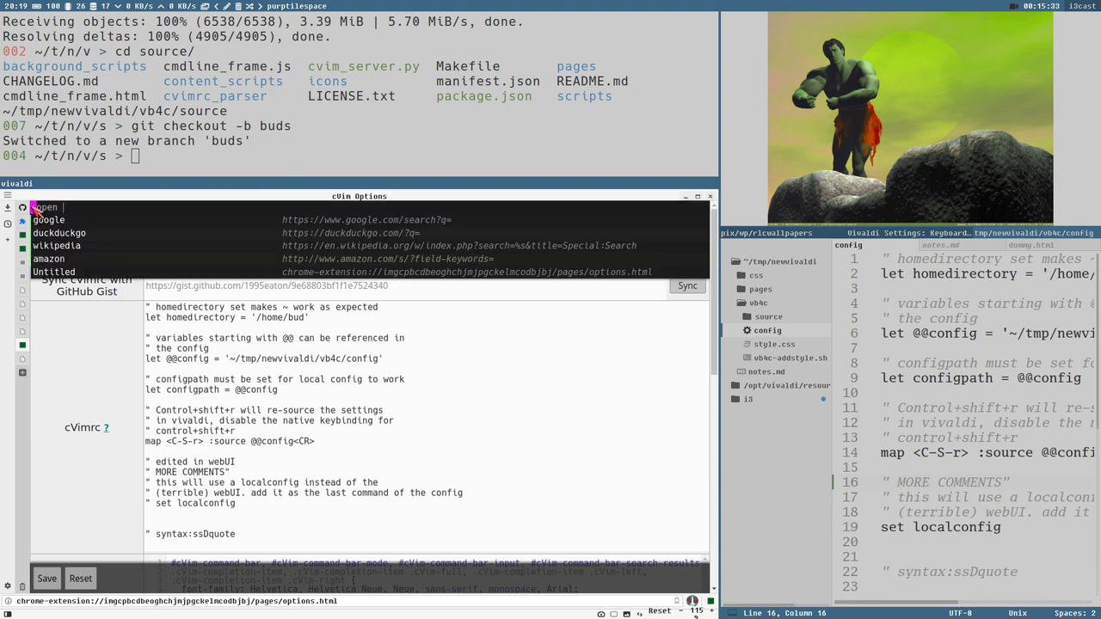
{"action": "key", "text": "Escape"}
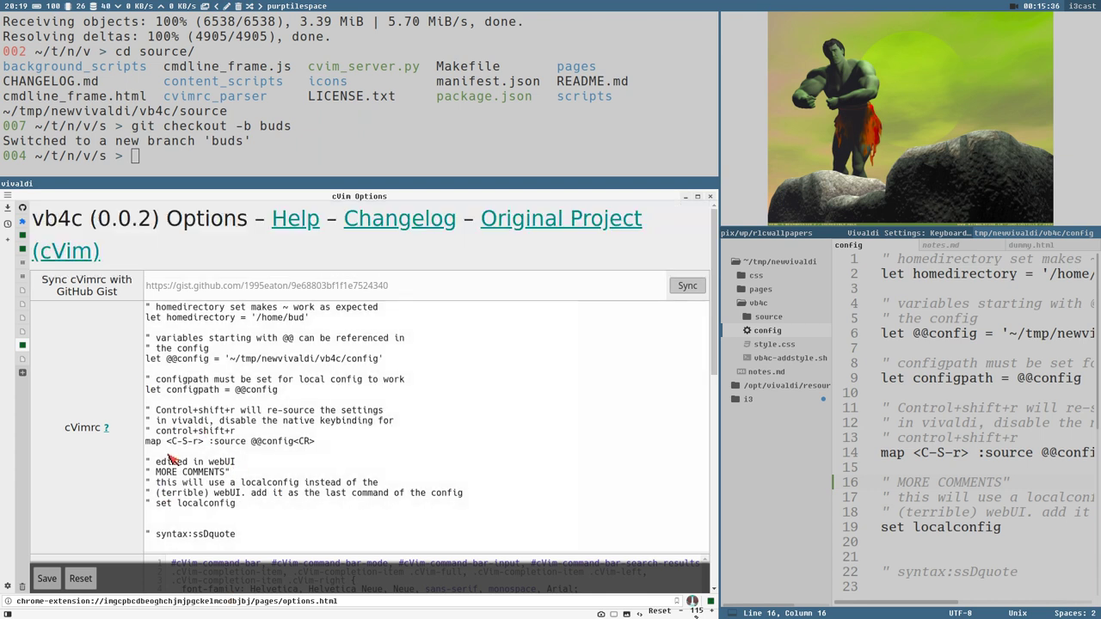
{"action": "key", "text": "j"}
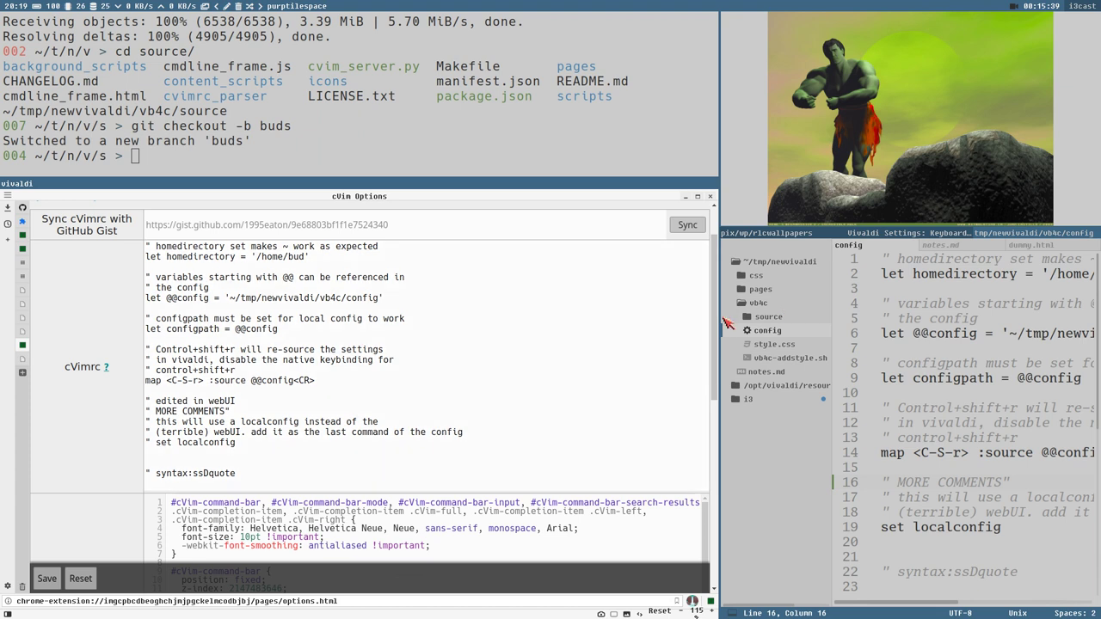
Delete the quote before set localconfig and save the cVimrc.
{"action": "left_click", "coordinate": [772, 318]}
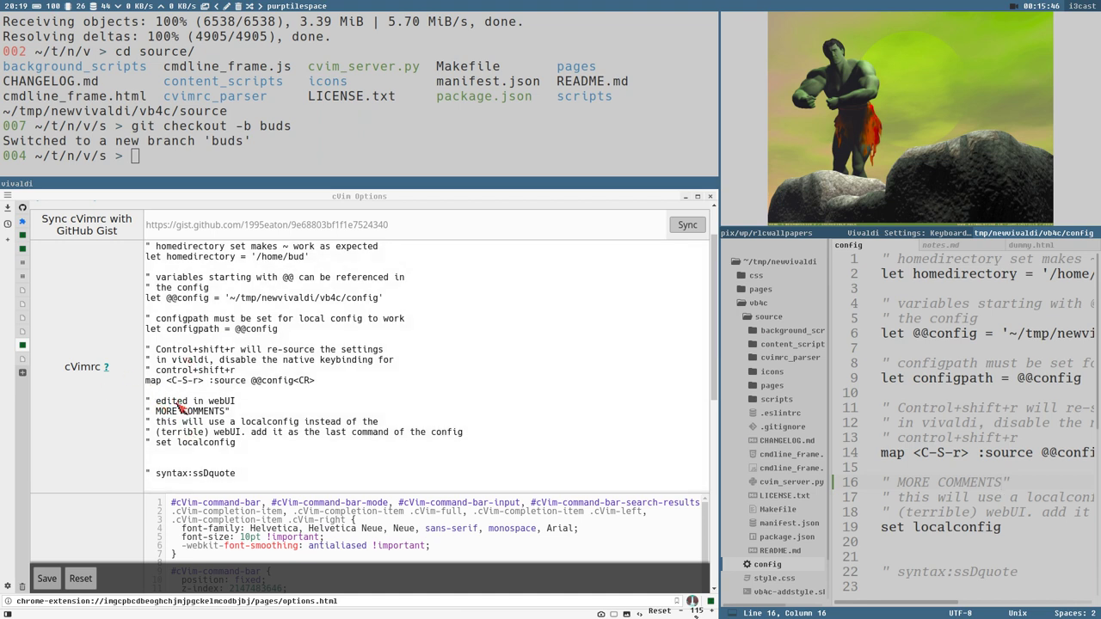
{"action": "left_click", "coordinate": [158, 447]}
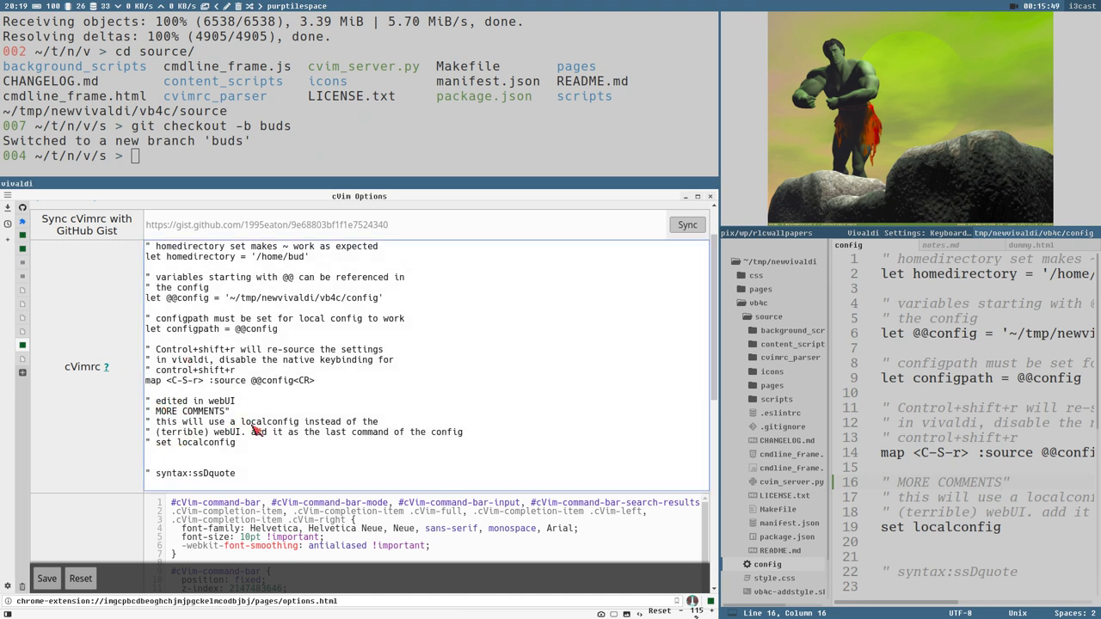
{"action": "key", "text": "BackSpace"}
{"action": "key", "text": "BackSpace"}
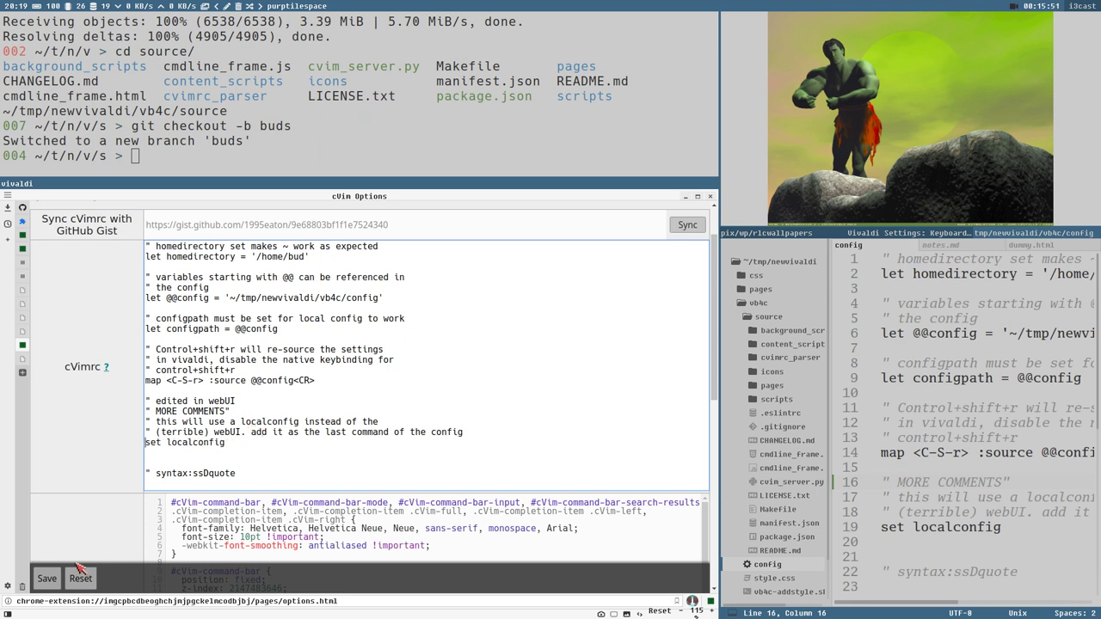
{"action": "left_click", "coordinate": [47, 578]}
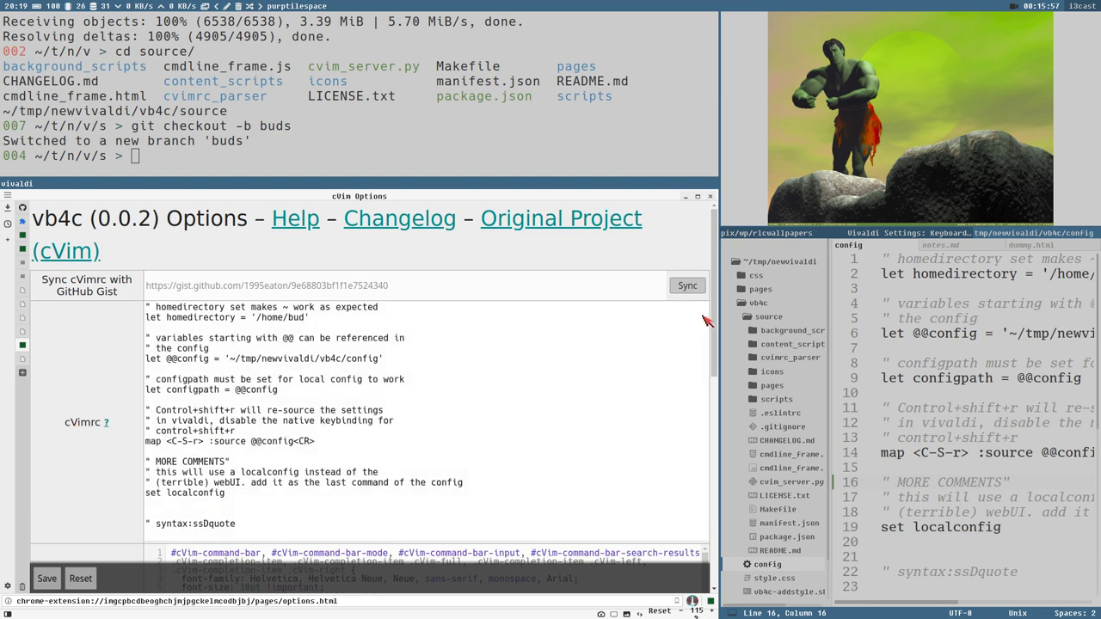
Select CSS lines 1–31 holding the font, command bar and mode rules.
{"action": "left_click", "coordinate": [759, 318]}
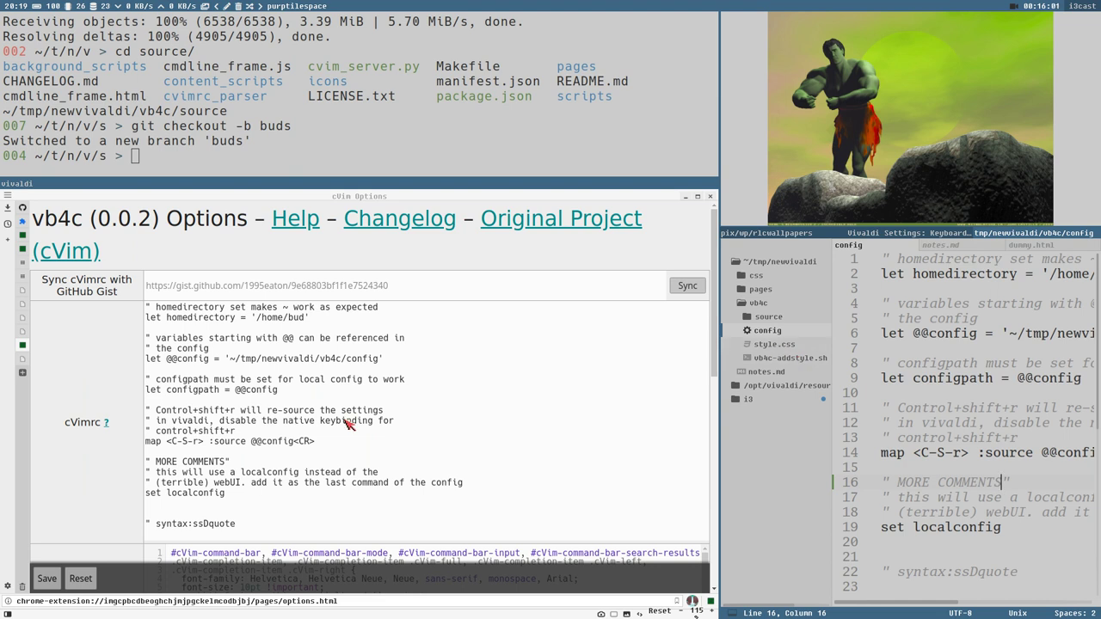
{"action": "scroll", "coordinate": [351, 409], "scroll_direction": "down", "scroll_amount": 3}
{"action": "scroll", "coordinate": [351, 410], "scroll_direction": "down", "scroll_amount": 3}
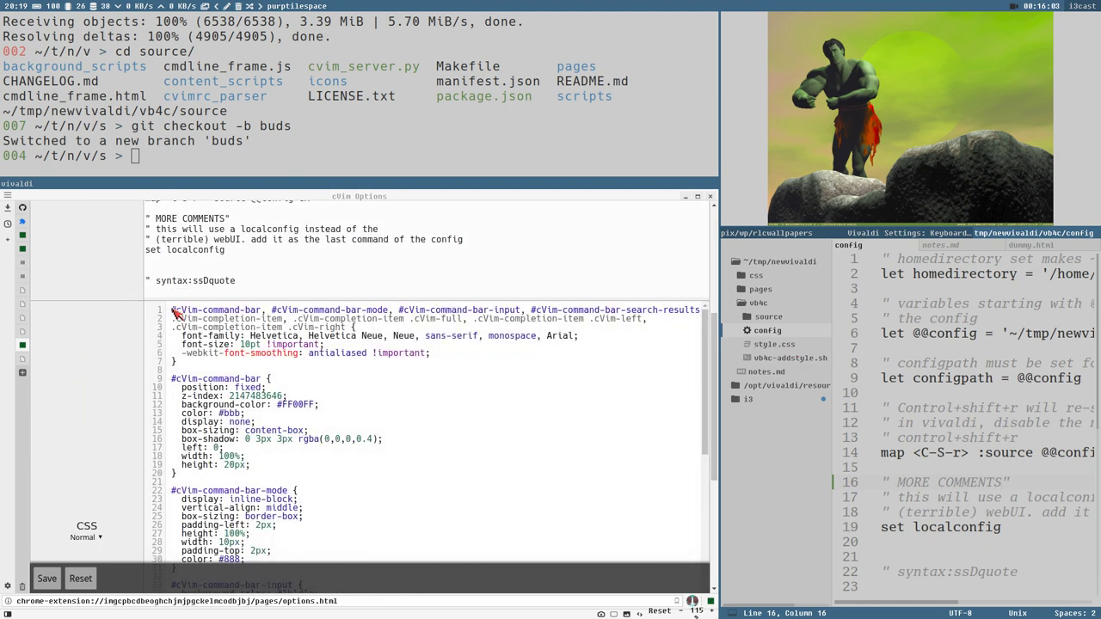
{"action": "left_click_drag", "start_coordinate": [173, 315], "coordinate": [301, 509]}
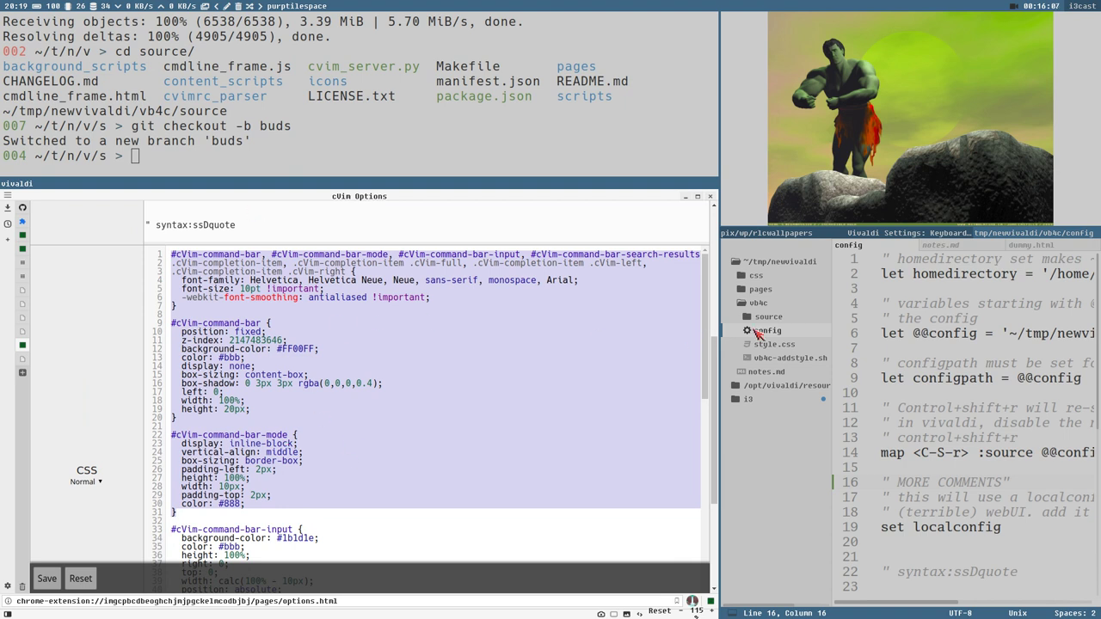
Copy COMMANDBARCSS from vb4c-addstyle.sh and place the cursor on empty line 20 of config.
{"action": "left_click", "coordinate": [777, 347]}
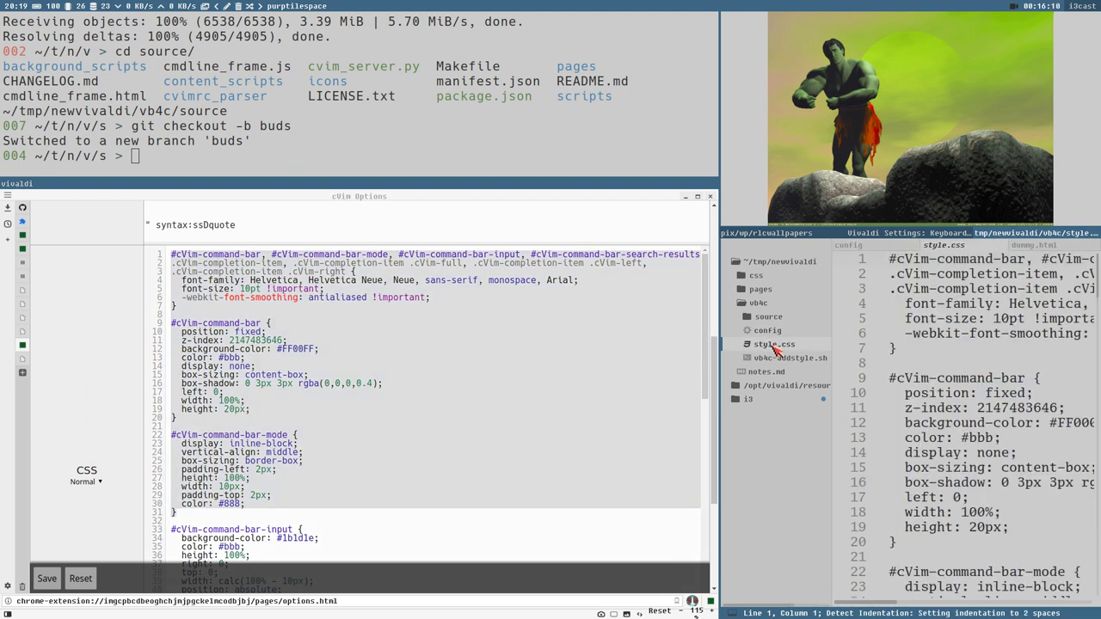
{"action": "left_click_drag", "start_coordinate": [720, 459], "coordinate": [537, 459]}
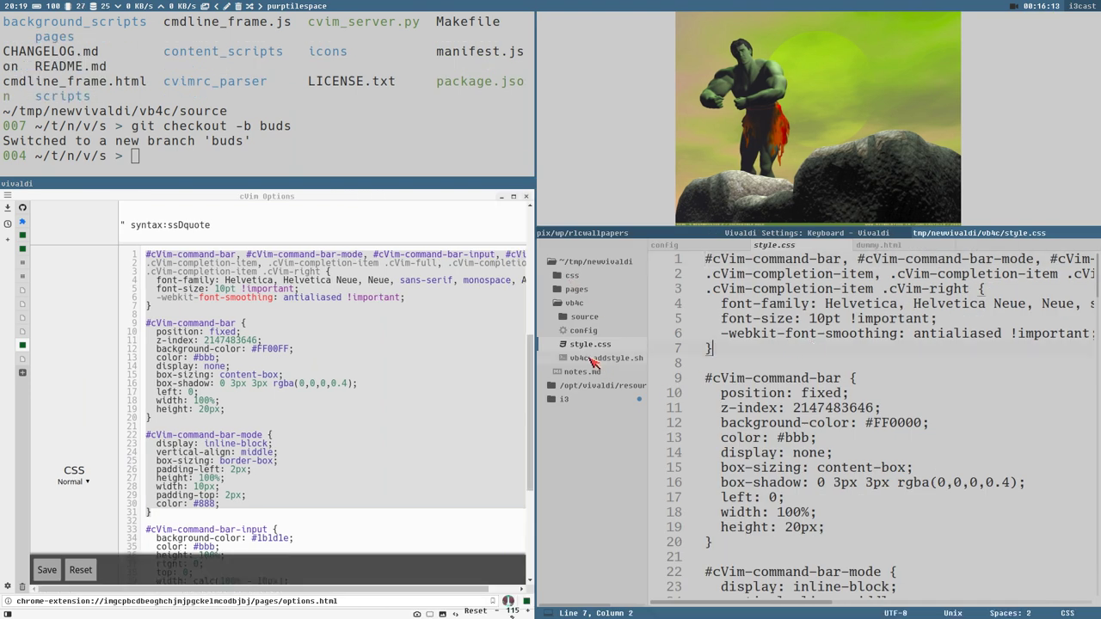
{"action": "left_click", "coordinate": [592, 360]}
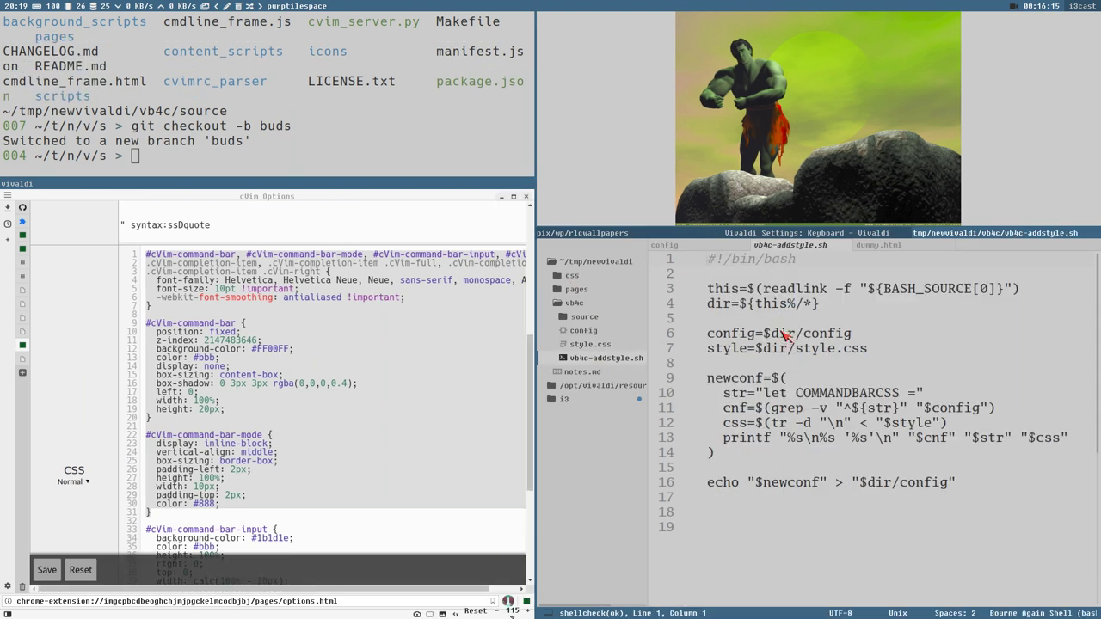
{"action": "double_click", "coordinate": [811, 393]}
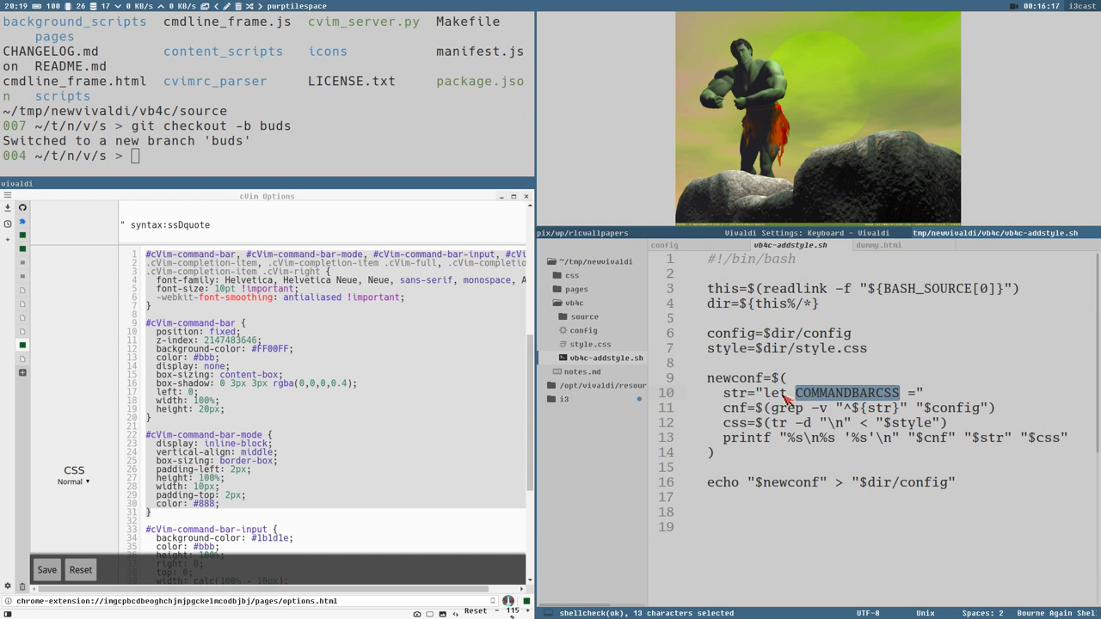
{"action": "key", "text": "ctrl+c"}
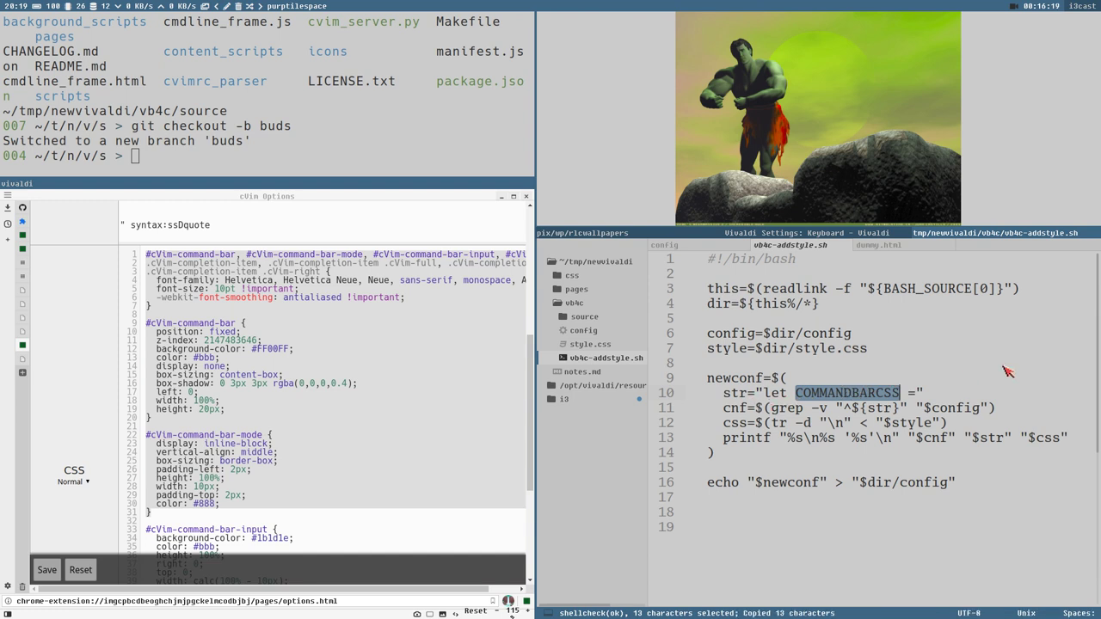
{"action": "left_click", "coordinate": [595, 332]}
{"action": "left_click", "coordinate": [757, 546]}
Add the line let COMMANDBARCSS = 'arne was here' to the config, save, and reload the vb4c options.
{"action": "key", "text": "Return"}
{"action": "type", "text": "let COMMANDBARCSS"}
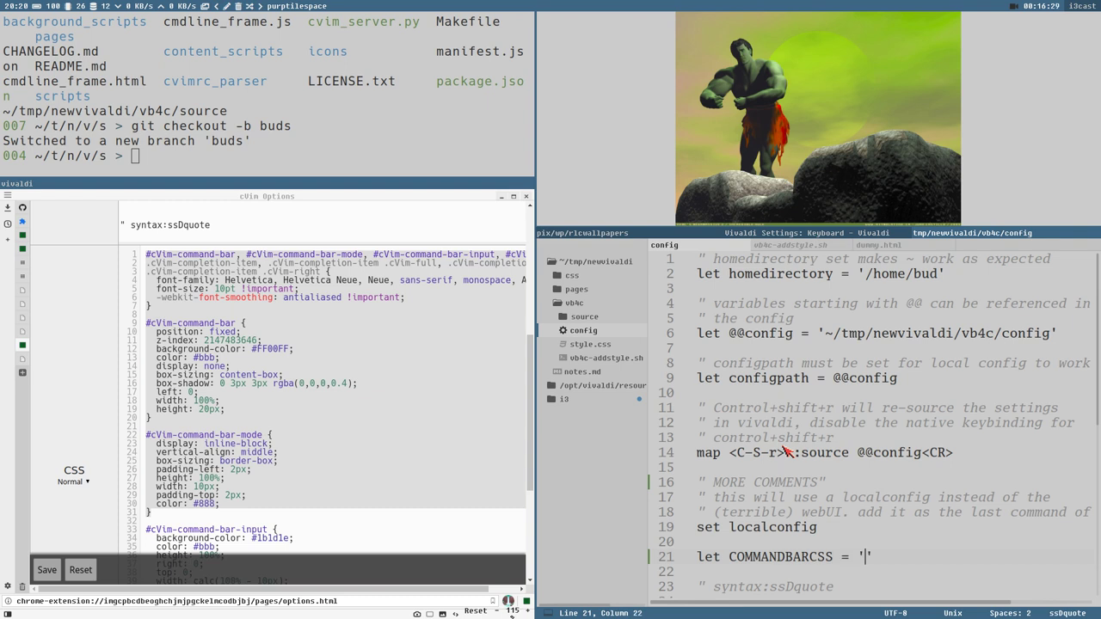
{"action": "type", "text": " = 'arne was here"}
{"action": "key", "text": "ctrl+s"}
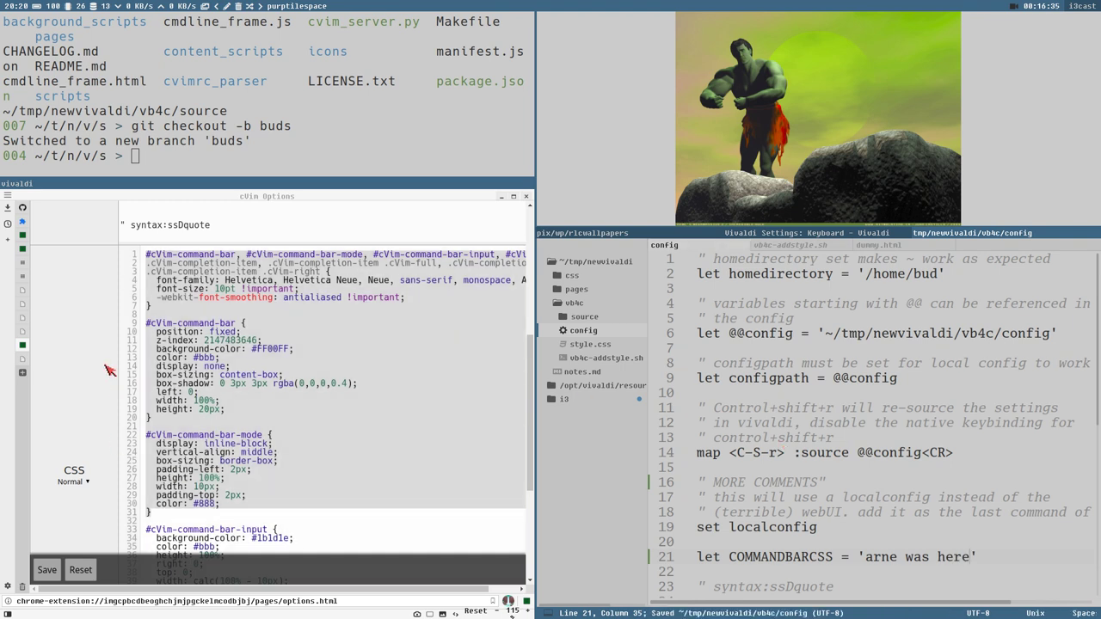
{"action": "key", "text": "F5"}
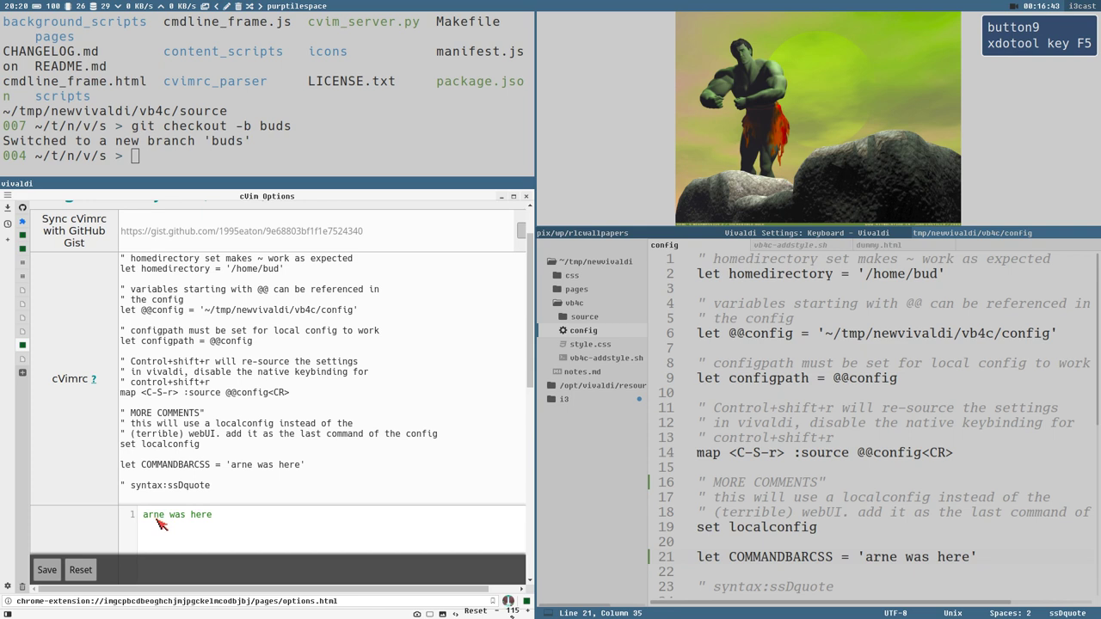
Scroll the loaded cVimrc and open and close the command bar to check its styling.
{"action": "scroll", "coordinate": [159, 522], "scroll_direction": "down", "scroll_amount": 2}
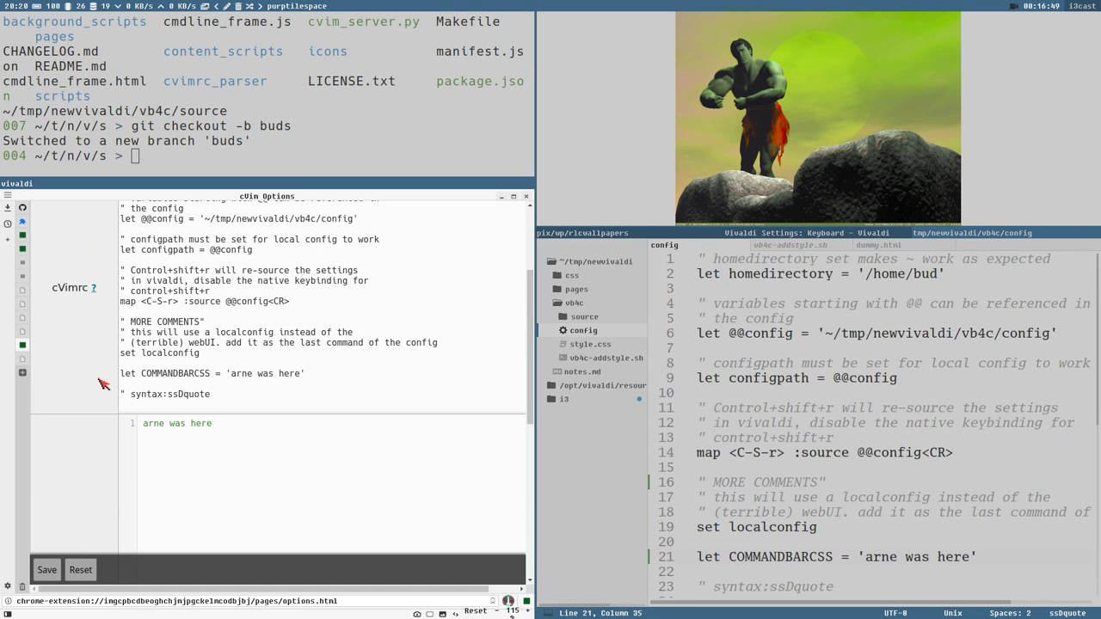
{"action": "key", "text": "o"}
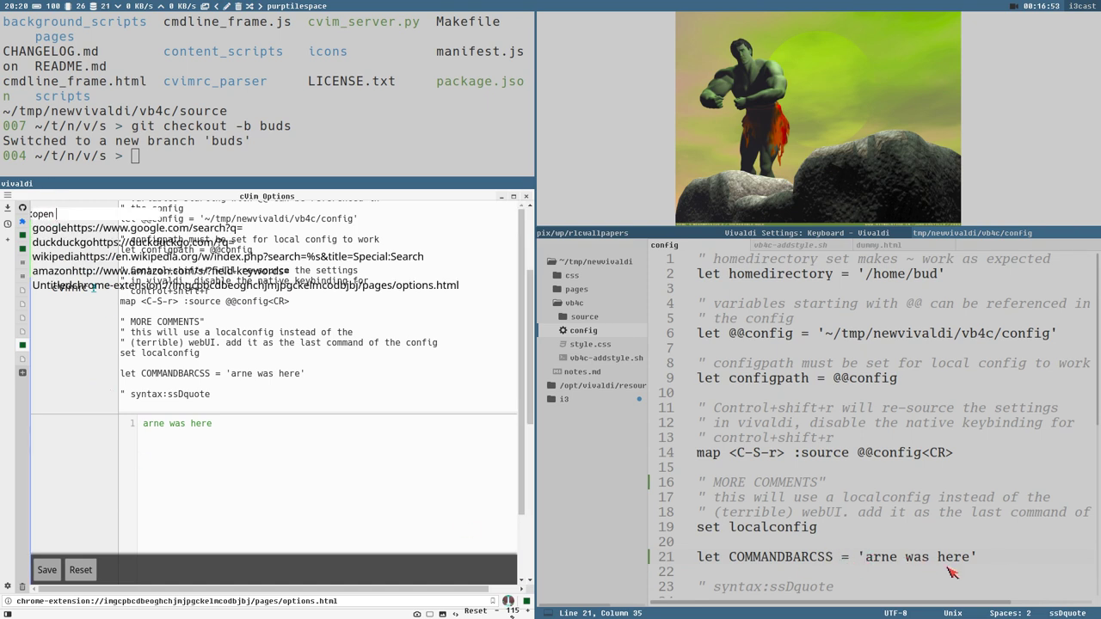
{"action": "key", "text": "Escape"}
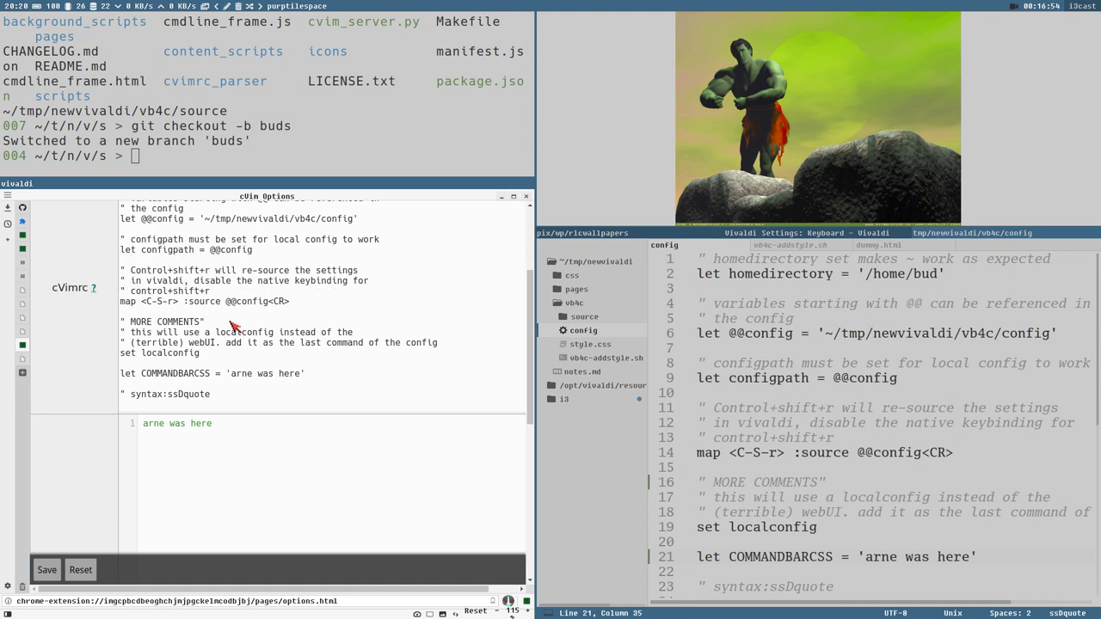
Highlight the 'arne was here' placeholder, then bring up style.css and vb4c-addstyle.sh in Sublime.
{"action": "left_click", "coordinate": [233, 376]}
{"action": "left_click_drag", "start_coordinate": [232, 376], "coordinate": [301, 375]}
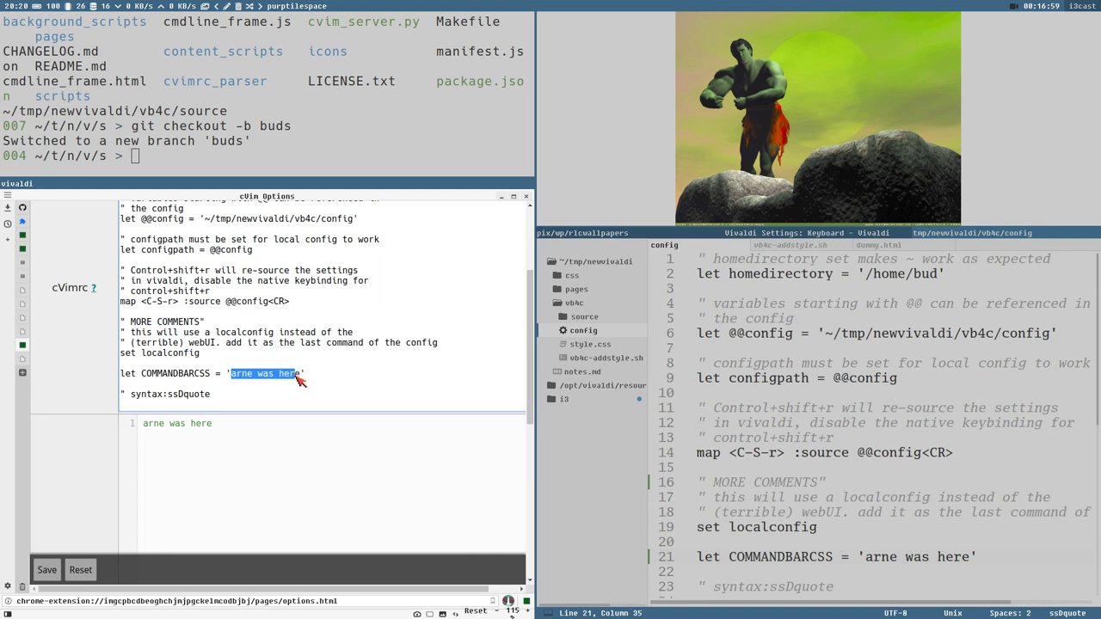
{"action": "left_click", "coordinate": [233, 376]}
{"action": "key", "text": "shift+Home"}
{"action": "left_click", "coordinate": [303, 376], "text": "shift"}
{"action": "left_click", "coordinate": [605, 342]}
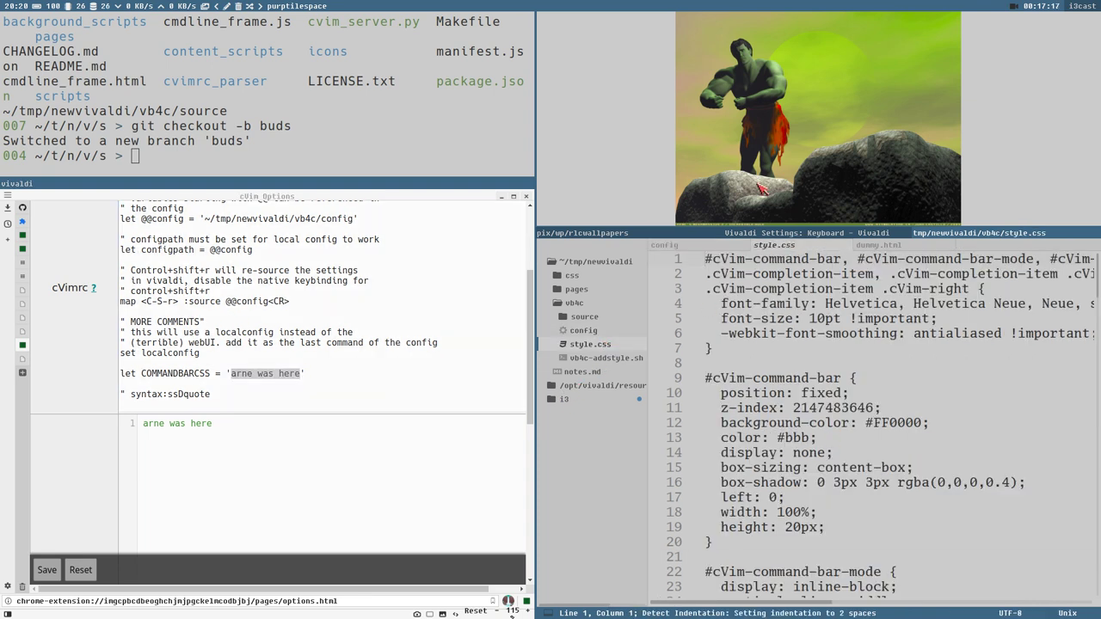
{"action": "left_click", "coordinate": [608, 359]}
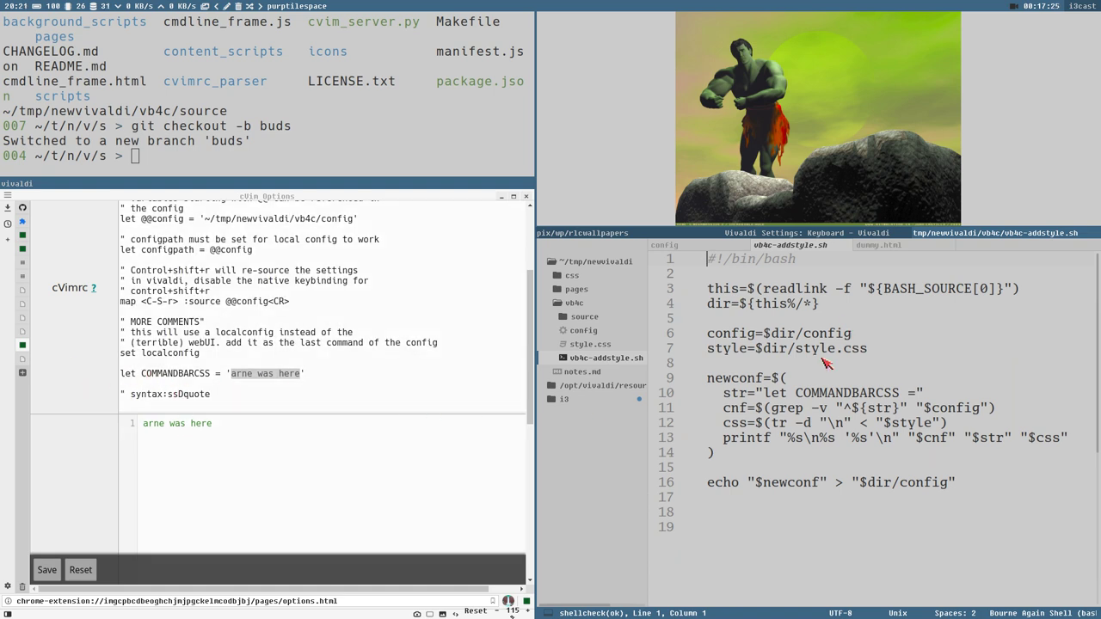
Change into the vb4c folder with cdss and run ./vb4c-addstyle.sh.
{"action": "left_click", "coordinate": [351, 149]}
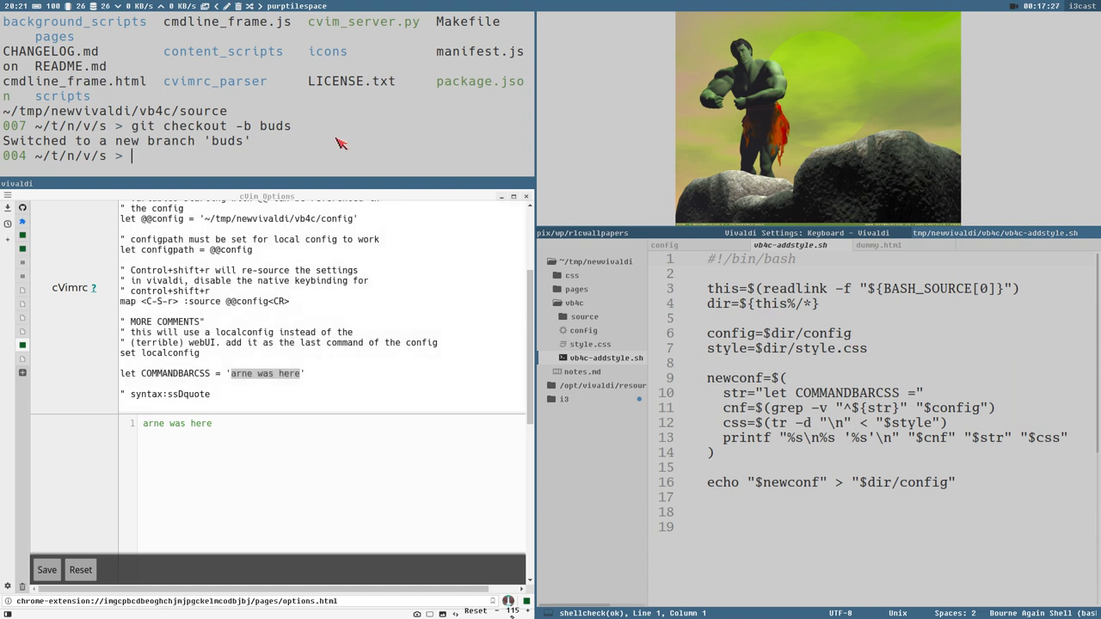
{"action": "type", "text": "cdss"}
{"action": "key", "text": "Return"}
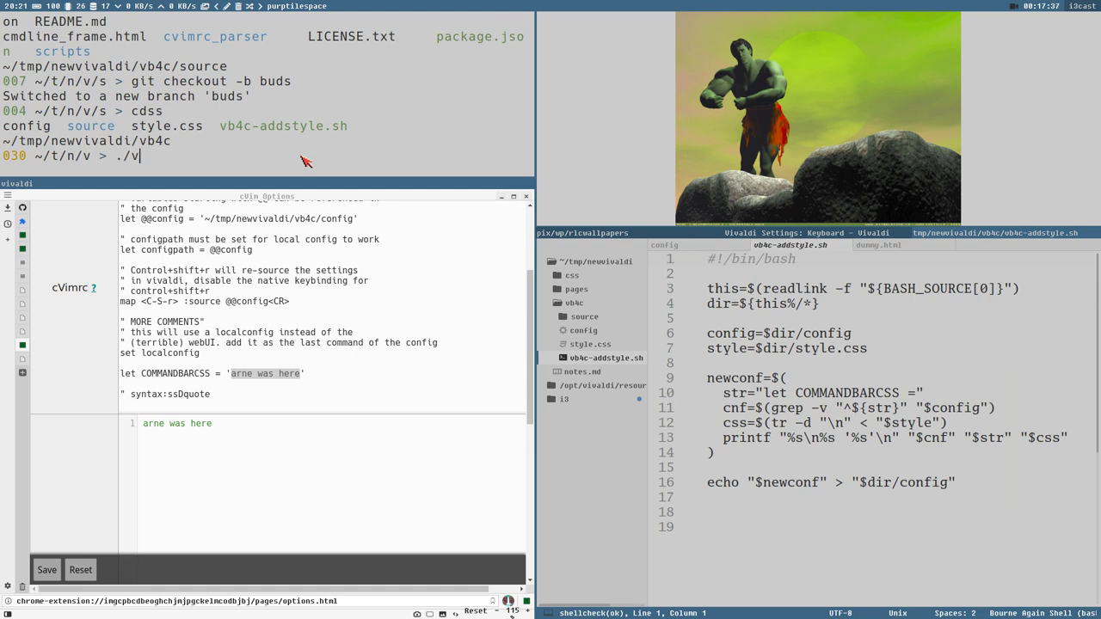
{"action": "key", "text": "Tab"}
{"action": "key", "text": "Return"}
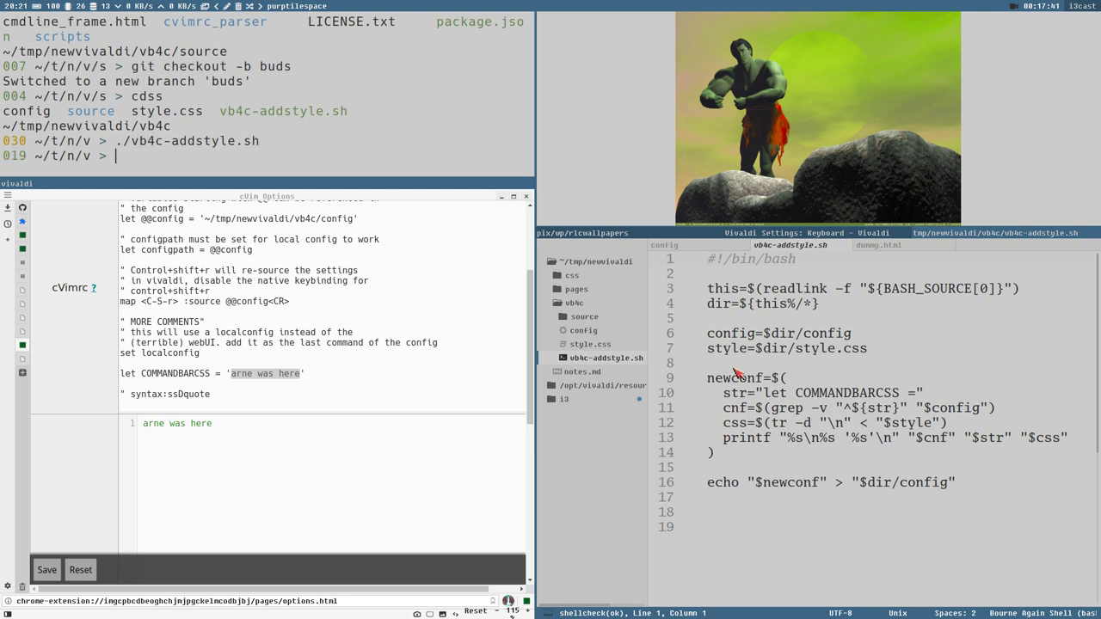
Open the regenerated config and inspect line 23, where COMMANDBARCSS now holds the style.css rules.
{"action": "left_click", "coordinate": [608, 334]}
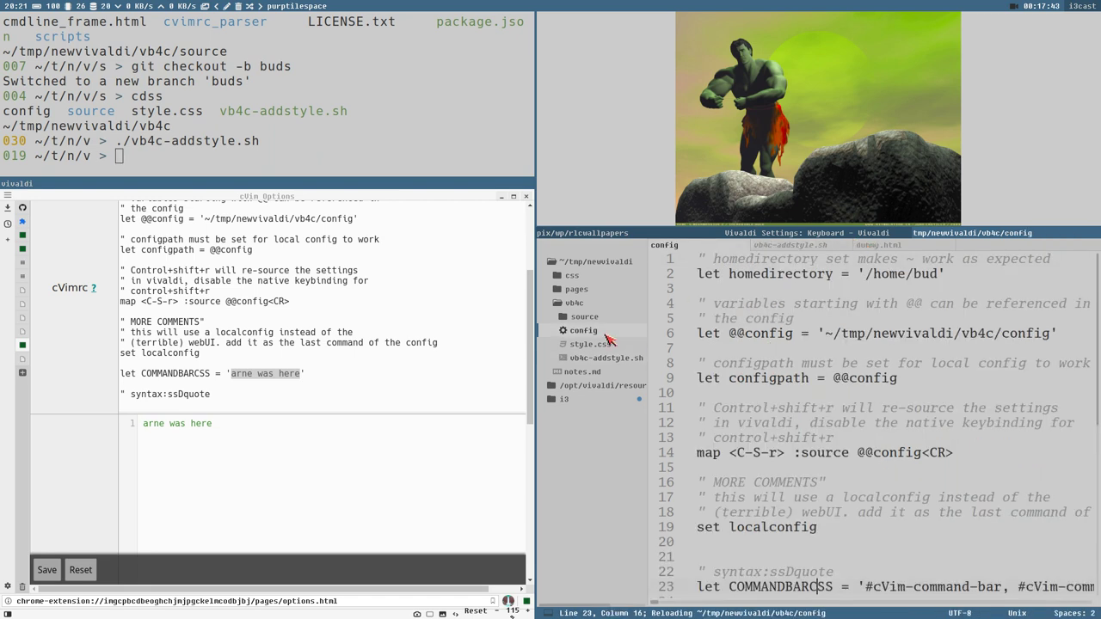
{"action": "scroll", "coordinate": [871, 484], "scroll_direction": "down", "scroll_amount": 2}
{"action": "left_click_drag", "start_coordinate": [863, 500], "coordinate": [1050, 530]}
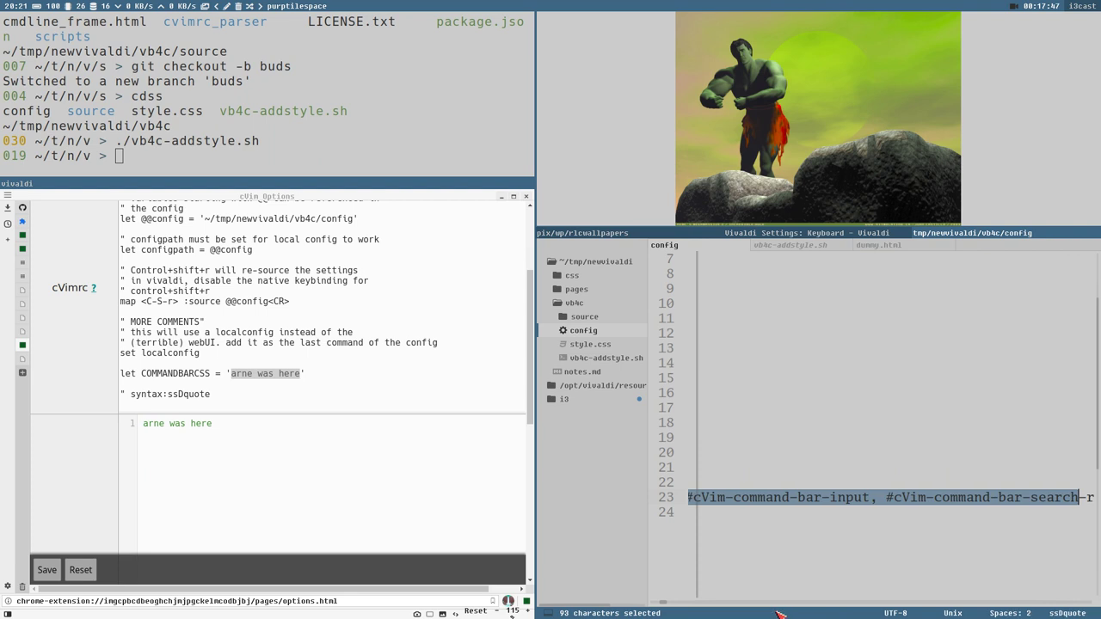
{"action": "scroll", "coordinate": [667, 608], "scroll_direction": "right", "scroll_amount": 15}
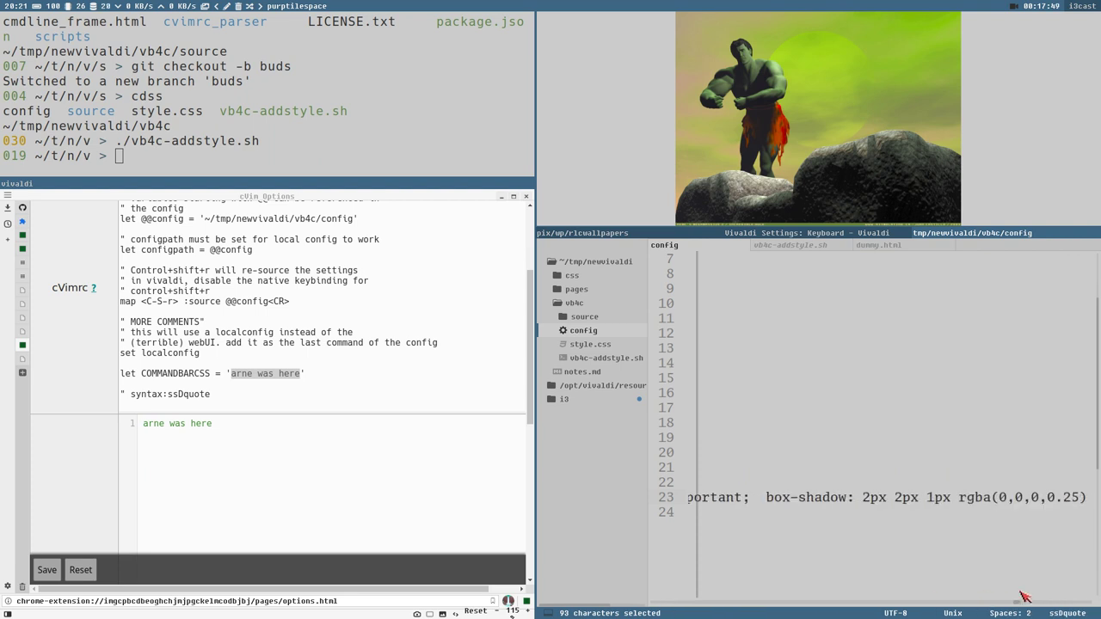
{"action": "scroll", "coordinate": [588, 599], "scroll_direction": "left", "scroll_amount": 15}
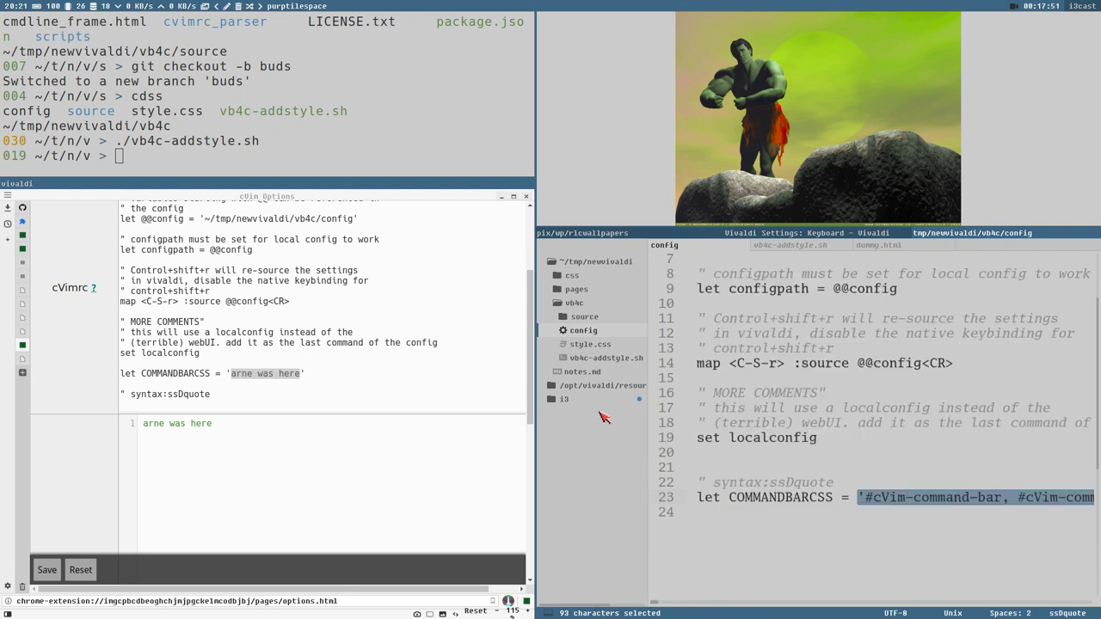
Reload the vb4c options, scroll to the injected CSS, and test the command bar.
{"action": "left_click", "coordinate": [301, 362]}
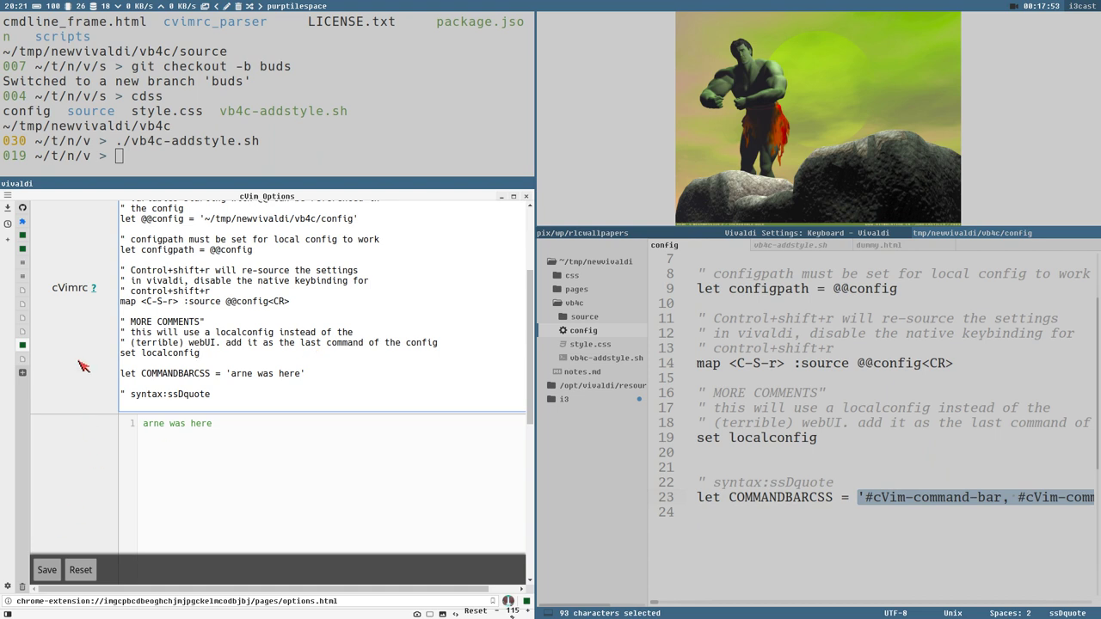
{"action": "key", "text": "F5"}
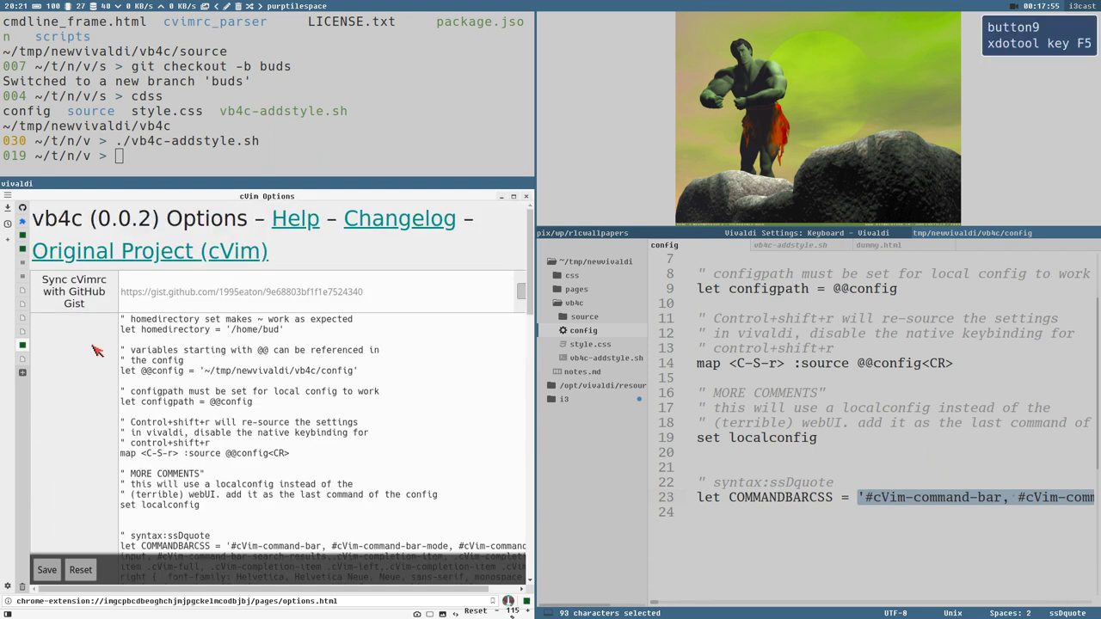
{"action": "scroll", "coordinate": [198, 340], "scroll_direction": "down", "scroll_amount": 2}
{"action": "scroll", "coordinate": [162, 435], "scroll_direction": "down", "scroll_amount": 2}
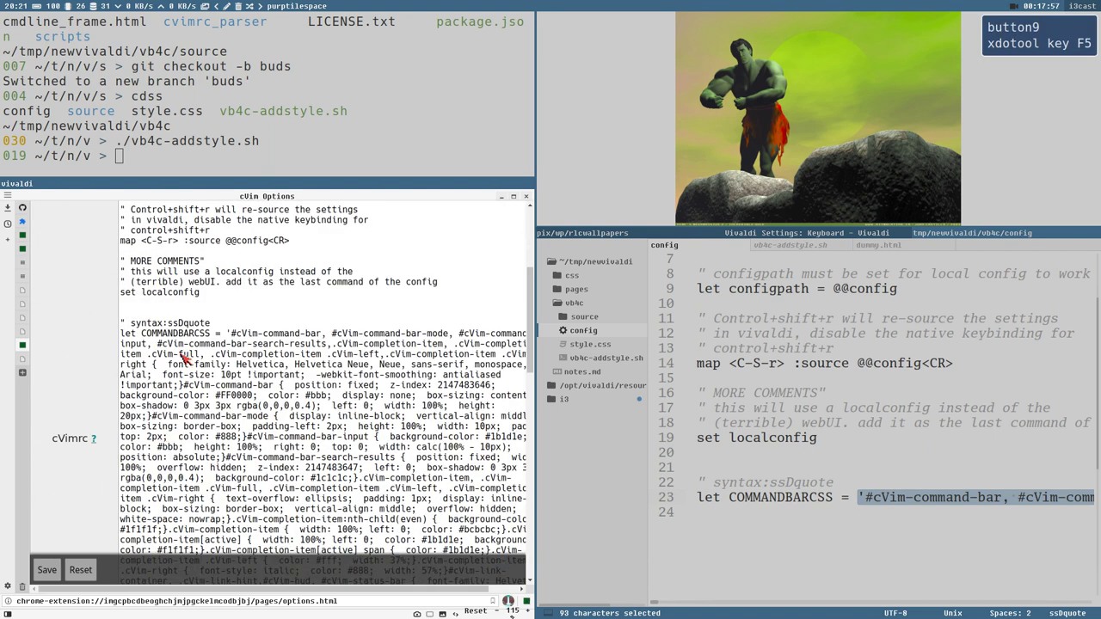
{"action": "scroll", "coordinate": [188, 336], "scroll_direction": "down", "scroll_amount": 2}
{"action": "scroll", "coordinate": [187, 294], "scroll_direction": "down", "scroll_amount": 2}
{"action": "scroll", "coordinate": [187, 294], "scroll_direction": "down", "scroll_amount": 4}
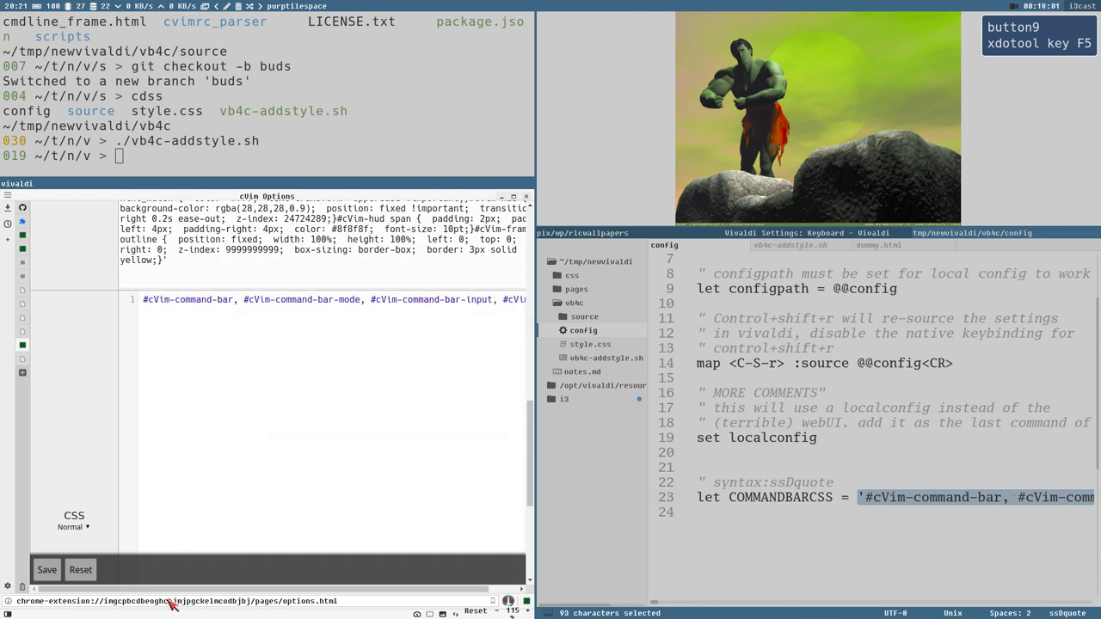
{"action": "left_click_drag", "start_coordinate": [181, 594], "coordinate": [211, 594]}
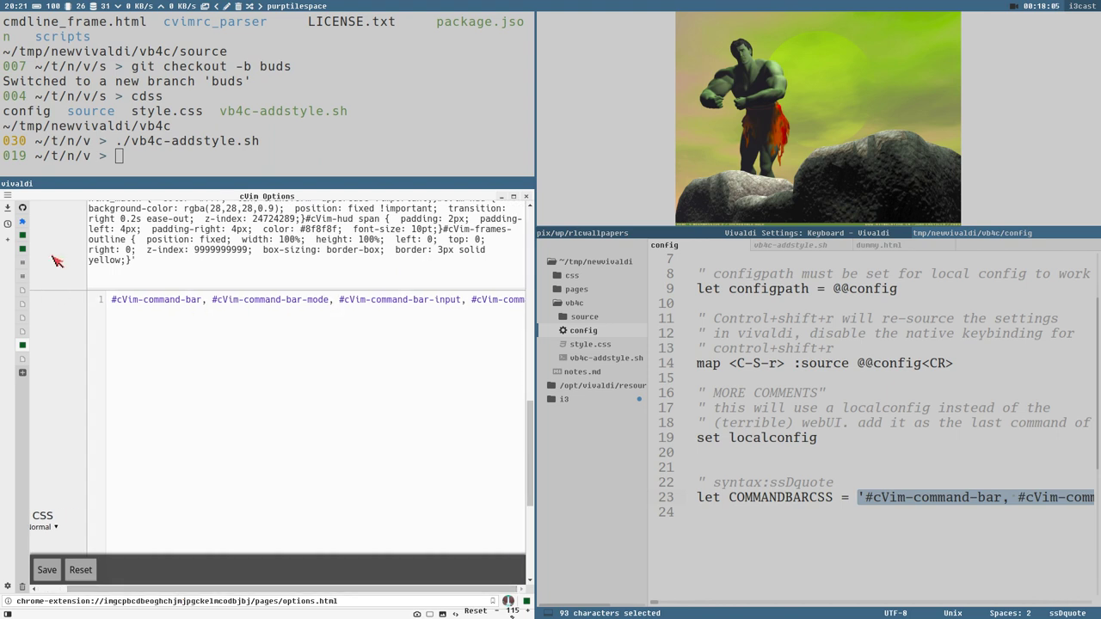
{"action": "key", "text": "o"}
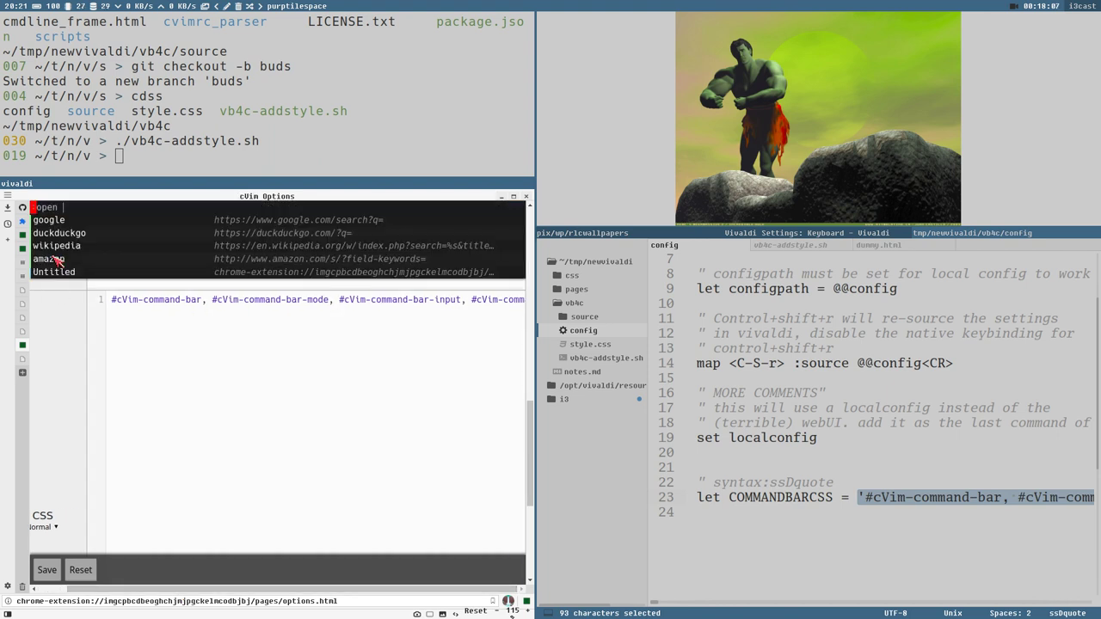
{"action": "key", "text": "Escape"}
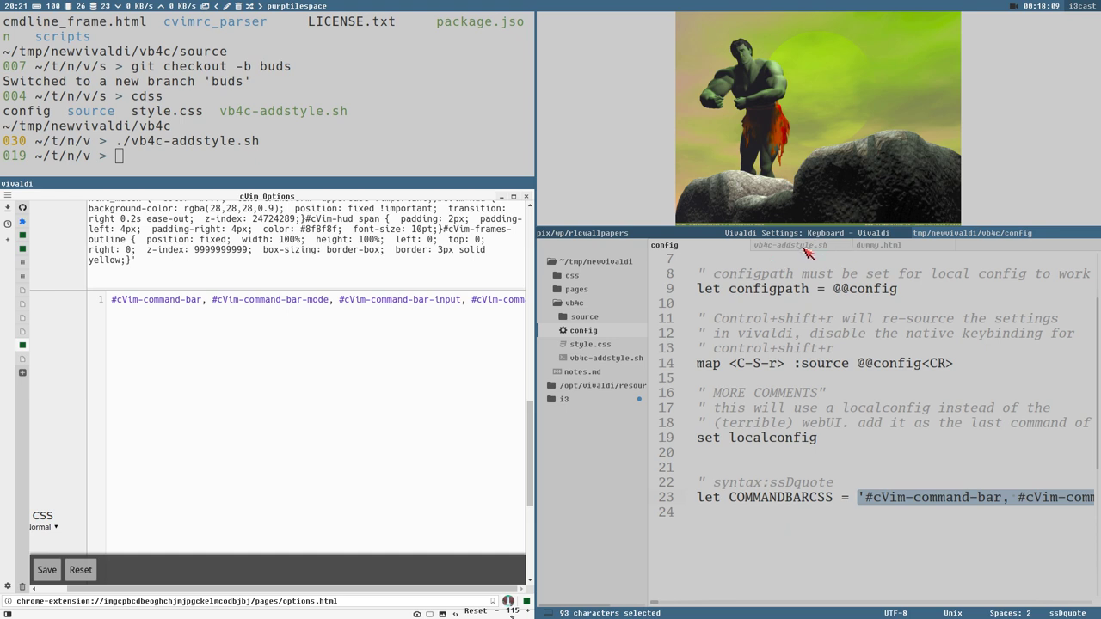
Change style.css's command bar background from #FF0000 to #FFF000, save, and rerun the add-style script.
{"action": "left_click", "coordinate": [571, 344]}
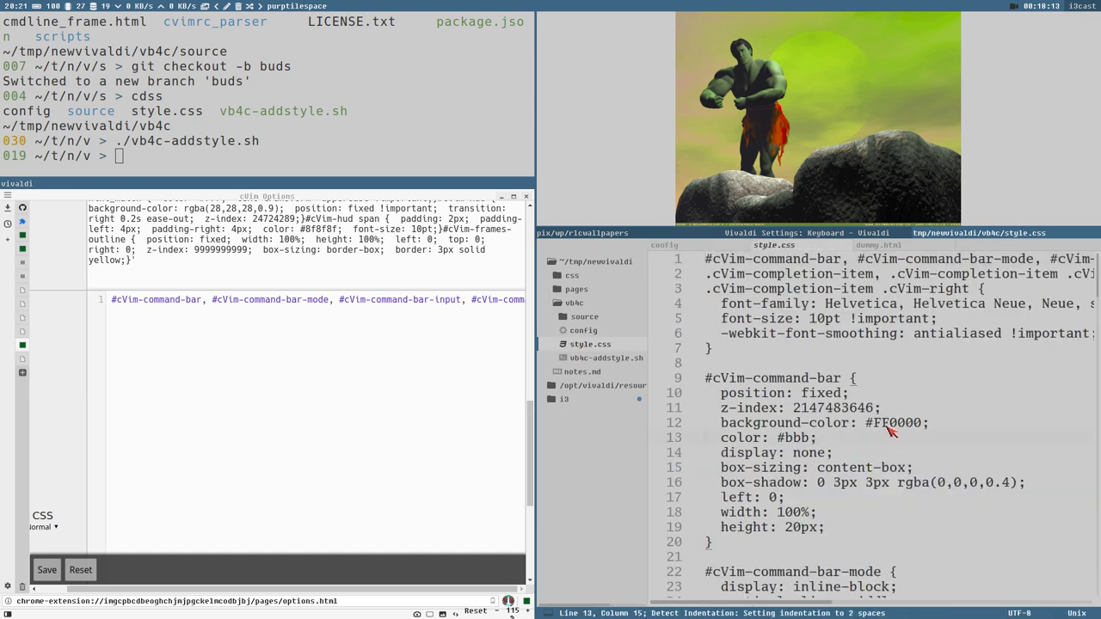
{"action": "left_click", "coordinate": [889, 423]}
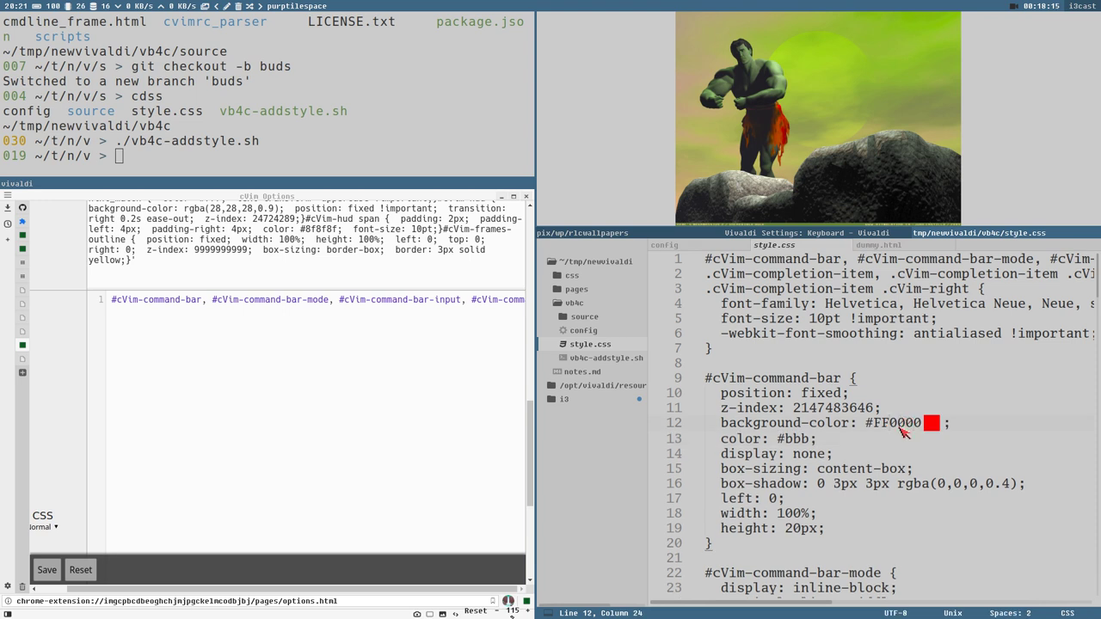
{"action": "key", "text": "BackSpace"}
{"action": "type", "text": "F"}
{"action": "key", "text": "ctrl+s"}
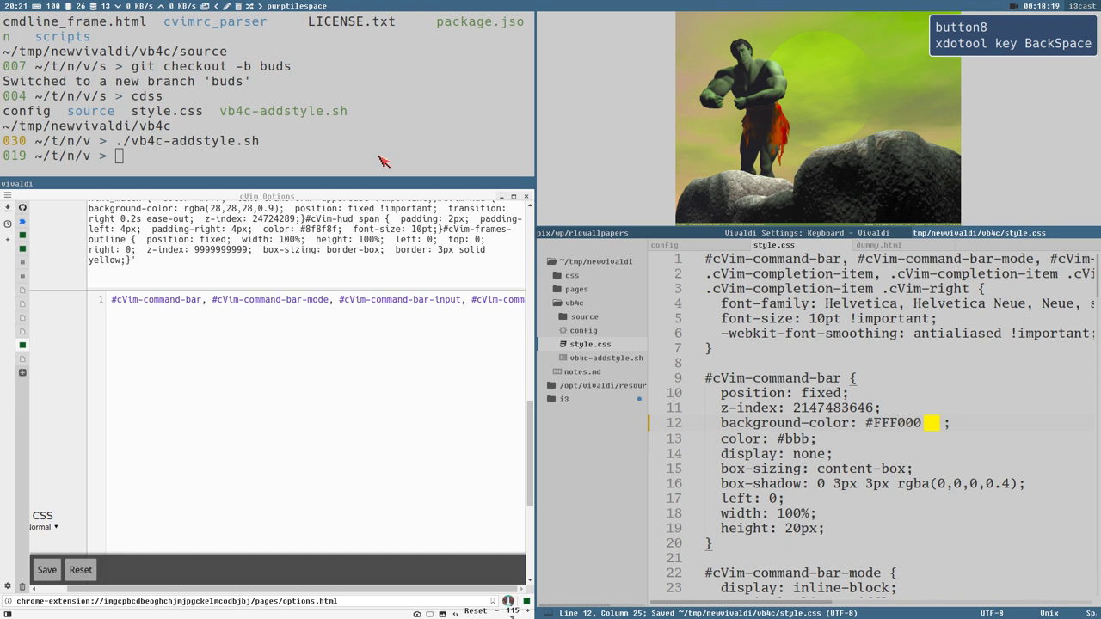
{"action": "key", "text": "Up"}
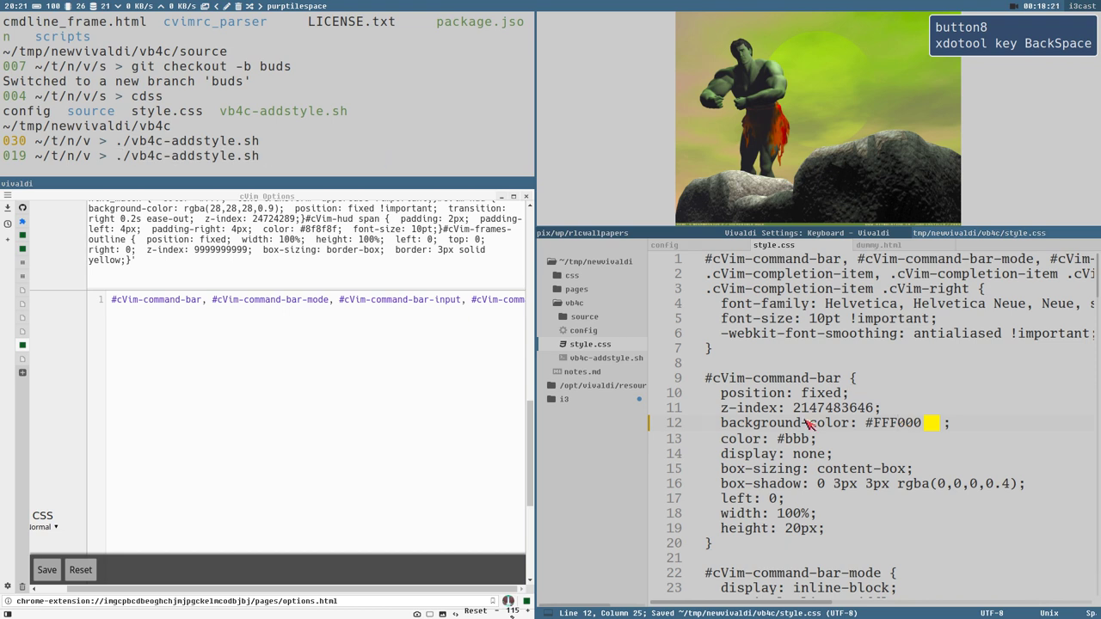
{"action": "key", "text": "Return"}
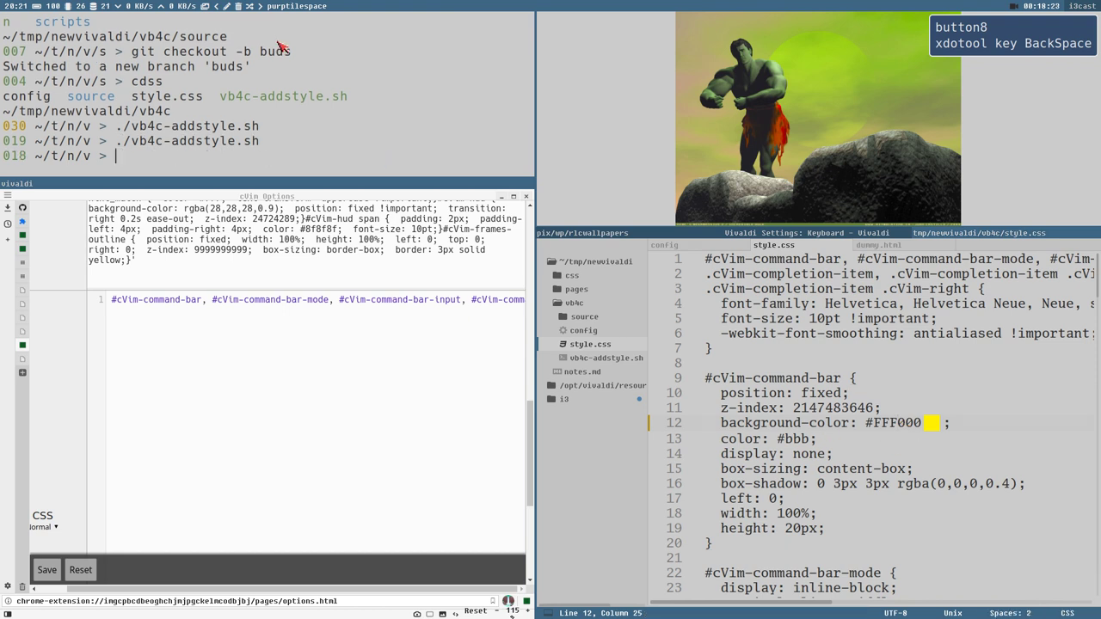
{"action": "left_click", "coordinate": [23, 359]}
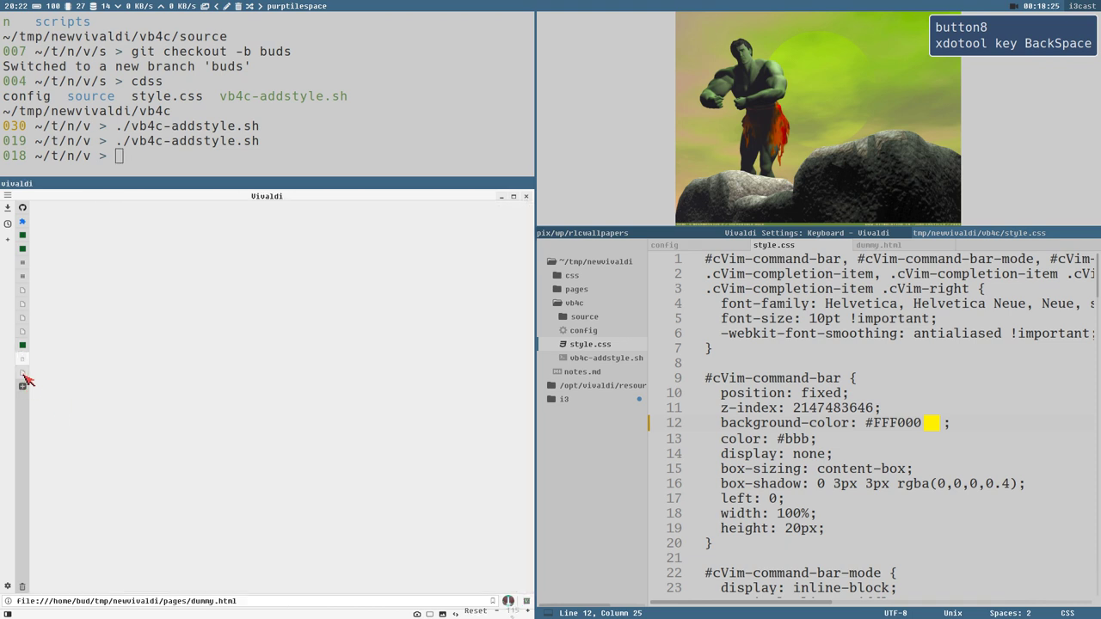
{"action": "key", "text": "o"}
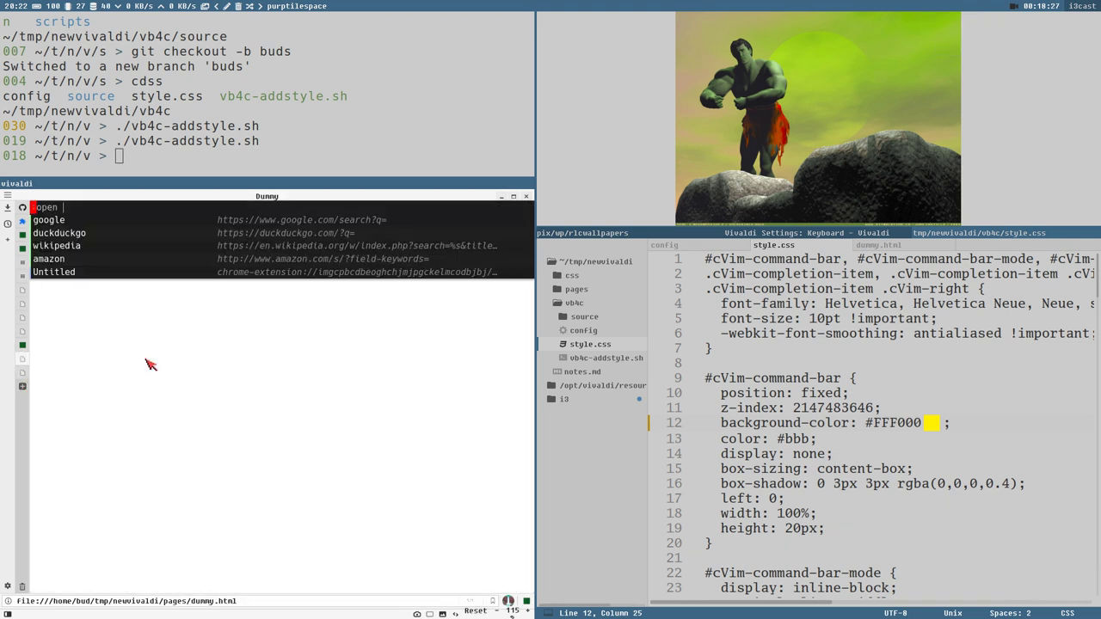
{"action": "key", "text": "Escape"}
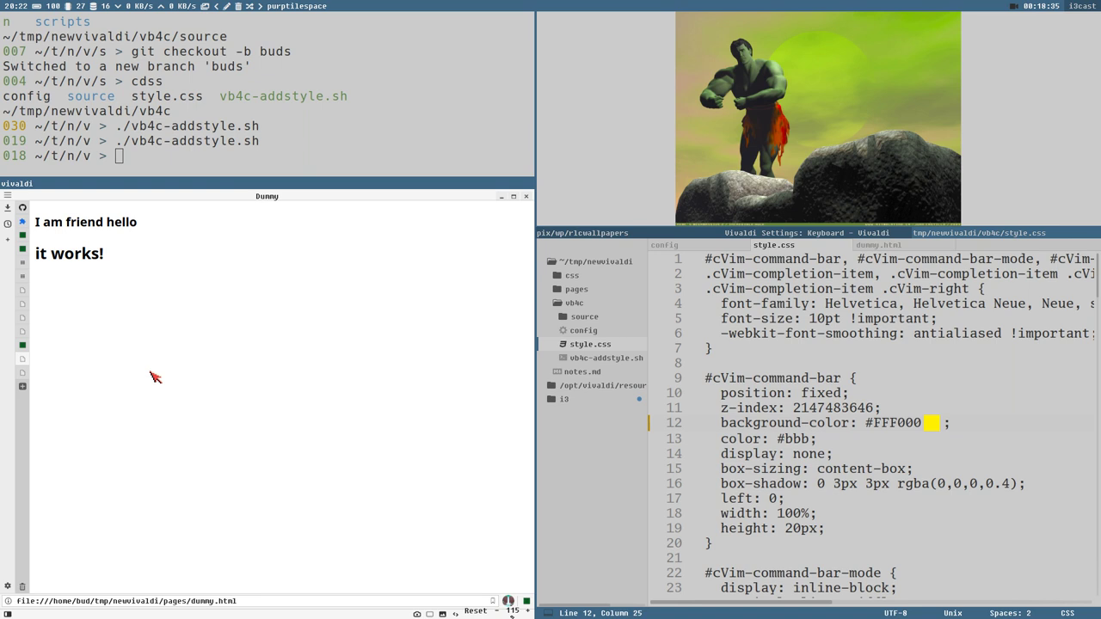
{"action": "key", "text": "o"}
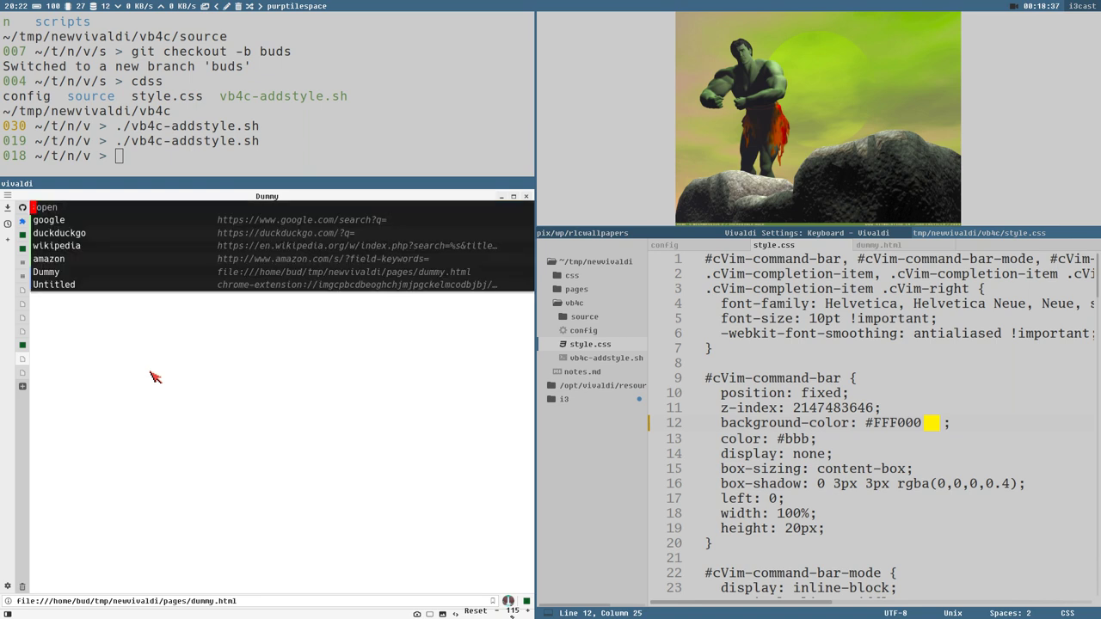
{"action": "key", "text": "Escape"}
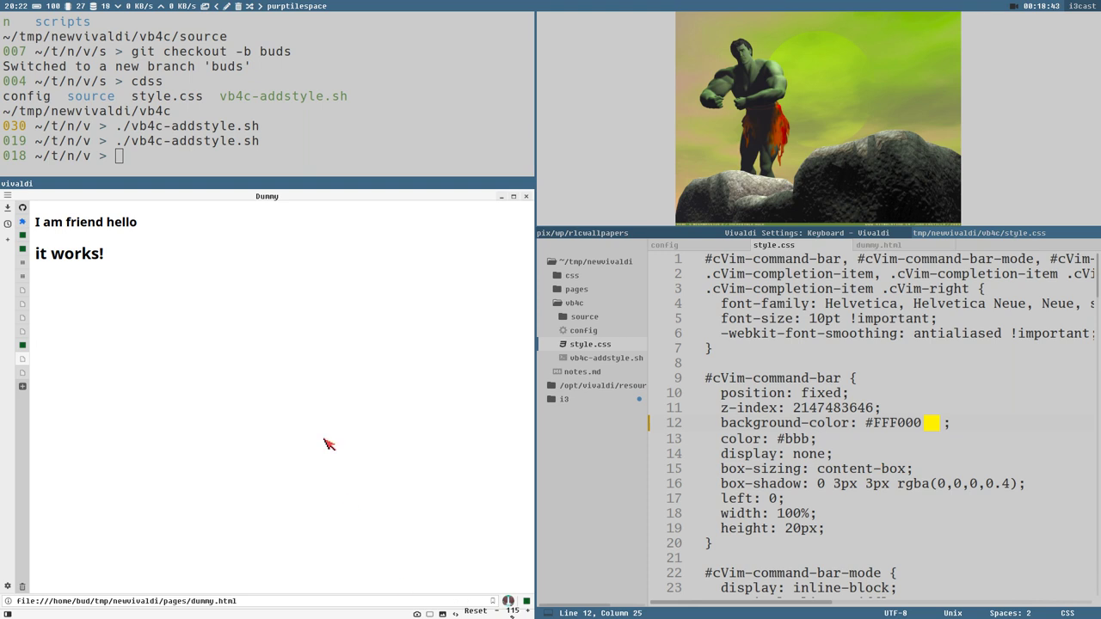
{"action": "key", "text": "o"}
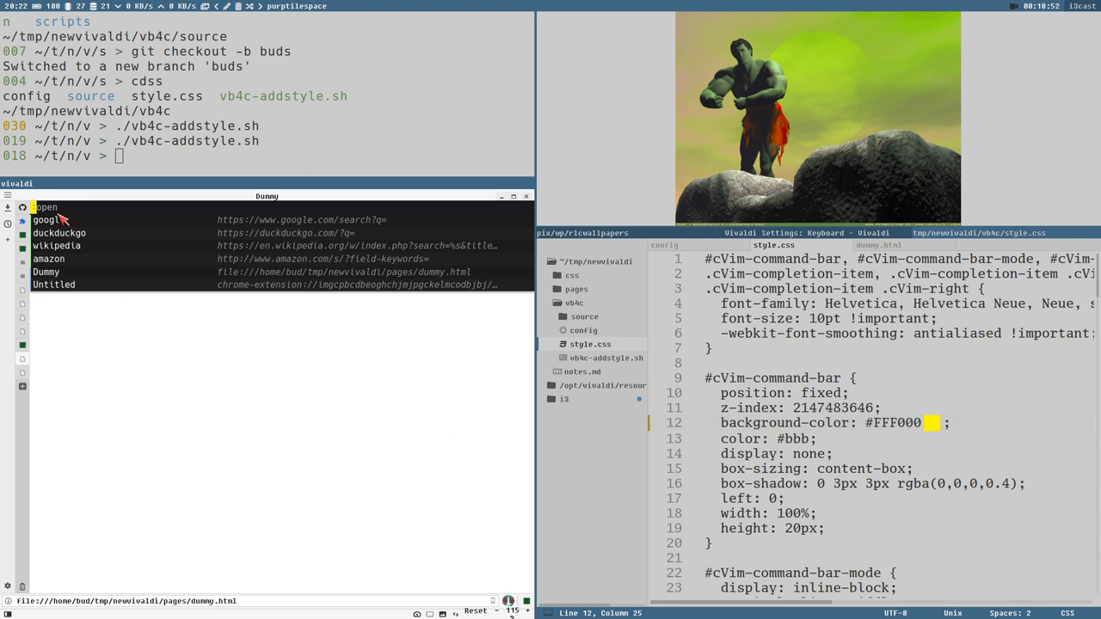
{"action": "left_click", "coordinate": [275, 423]}
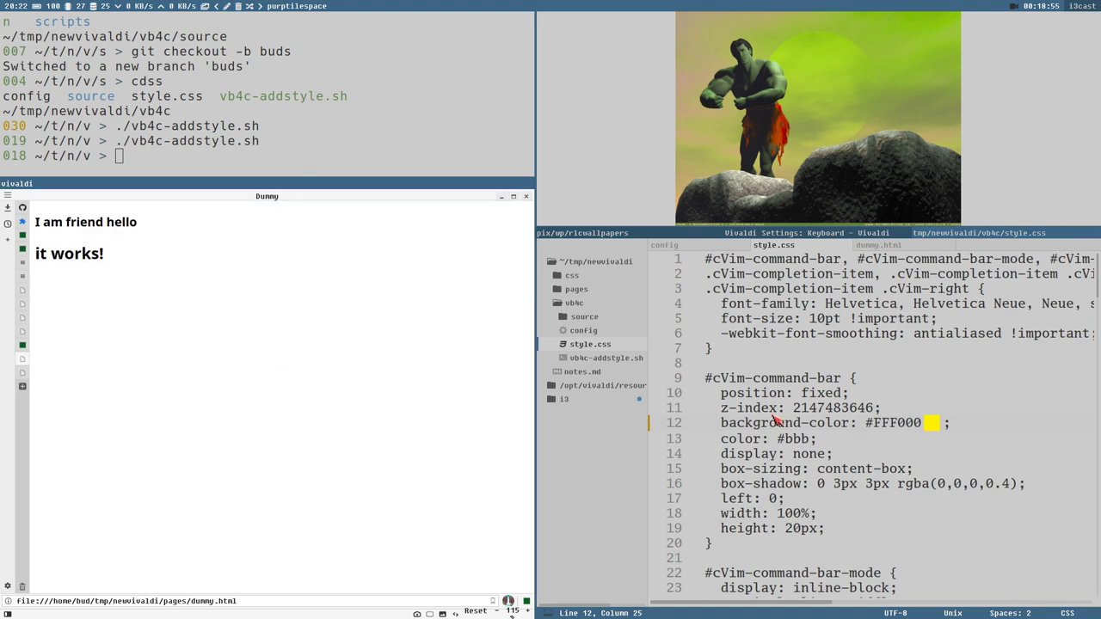
Review COMMANDBARCSS in vb4c-addstyle.sh and style.css, then leave the config file open in Atom.
{"action": "left_click", "coordinate": [605, 358]}
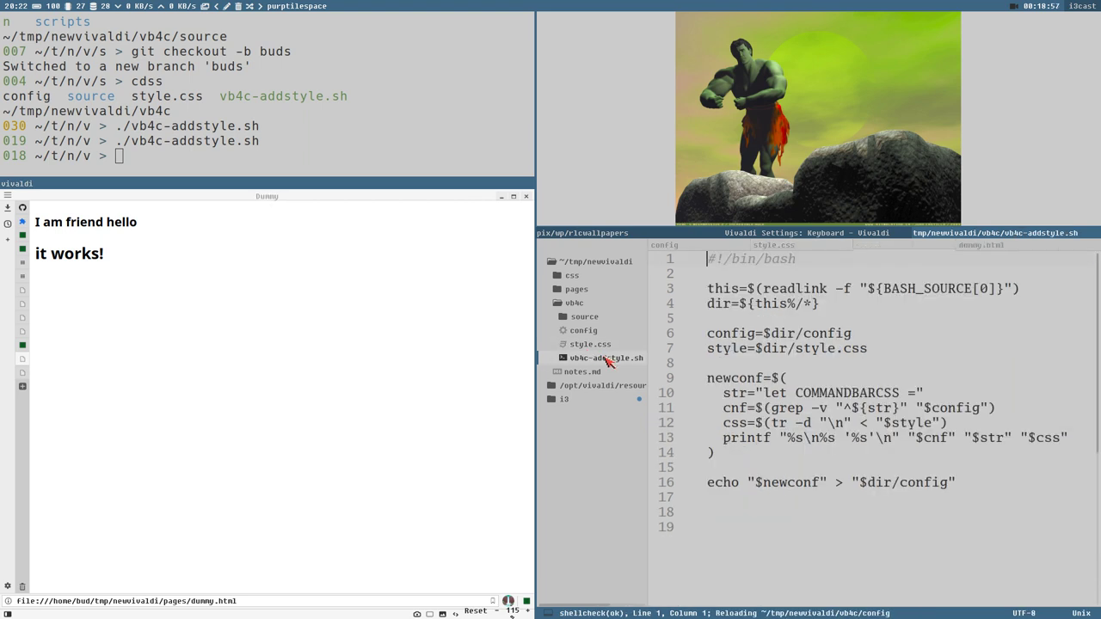
{"action": "double_click", "coordinate": [817, 393]}
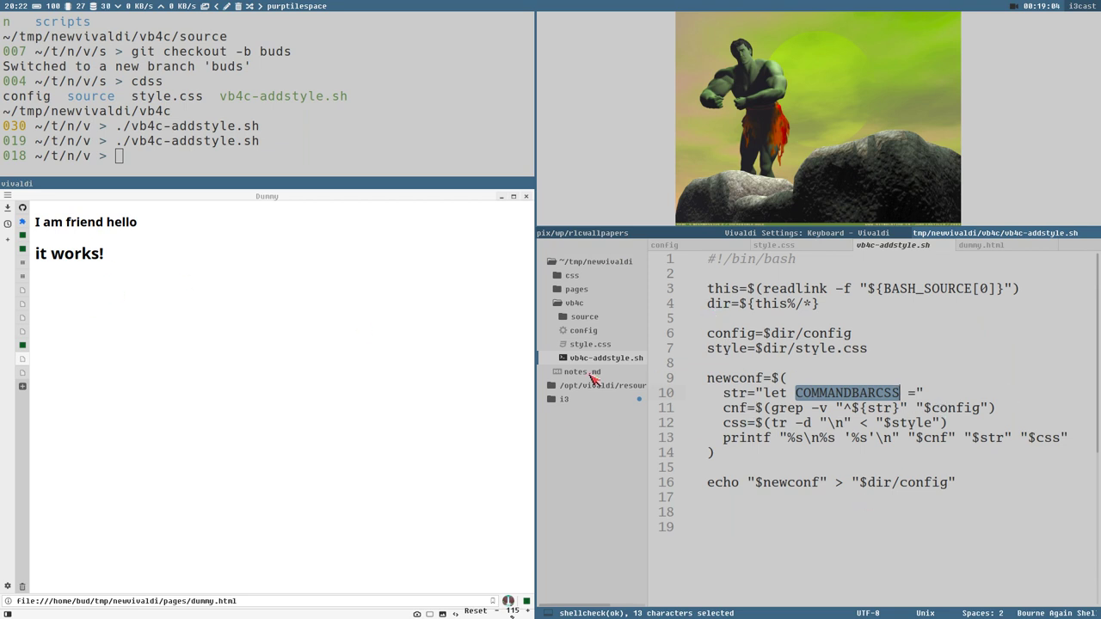
{"action": "left_click", "coordinate": [594, 345]}
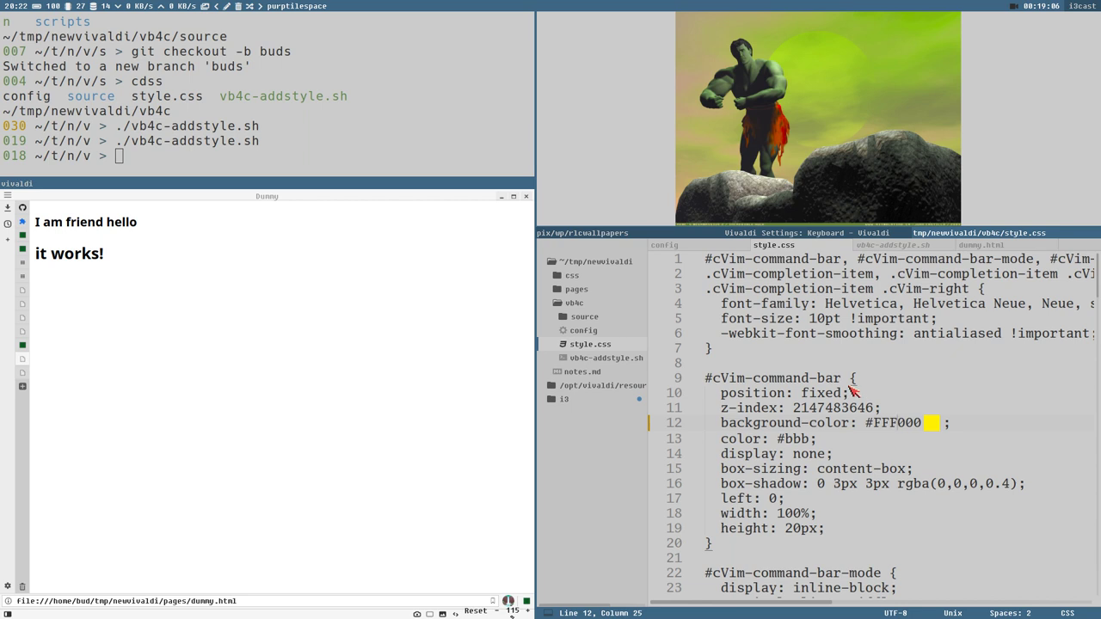
{"action": "scroll", "coordinate": [769, 313], "scroll_direction": "down", "scroll_amount": 4}
{"action": "scroll", "coordinate": [774, 283], "scroll_direction": "up", "scroll_amount": 4}
{"action": "scroll", "coordinate": [768, 312], "scroll_direction": "down", "scroll_amount": 5}
{"action": "scroll", "coordinate": [768, 311], "scroll_direction": "up", "scroll_amount": 5}
{"action": "left_click", "coordinate": [585, 331]}
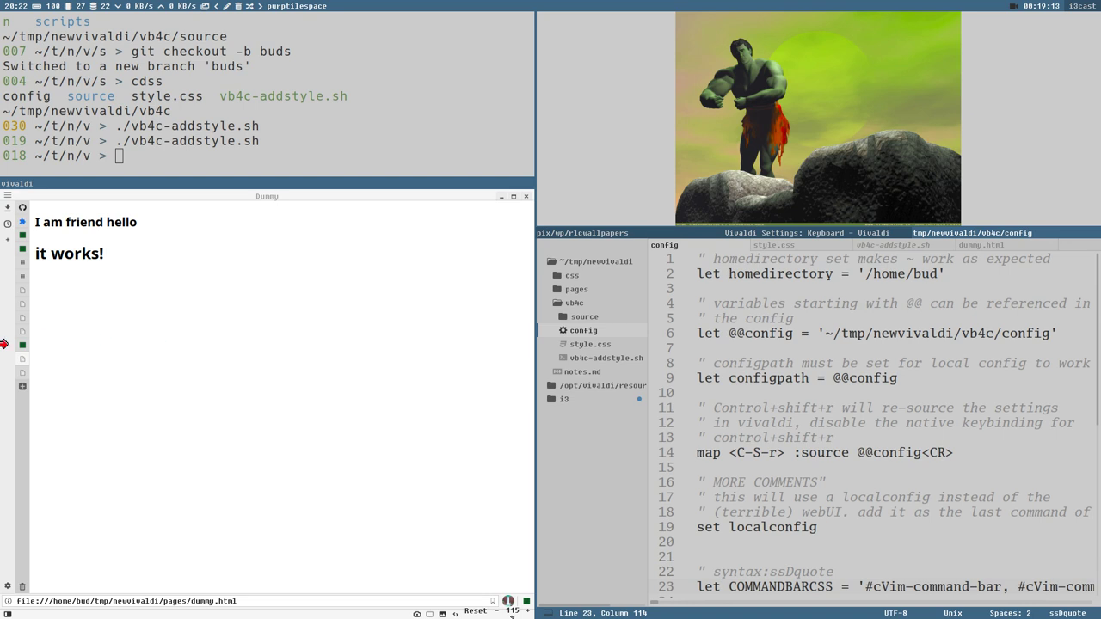
Close the cVim Options tab and switch to the vb4c mappings page.
{"action": "left_click", "coordinate": [21, 348]}
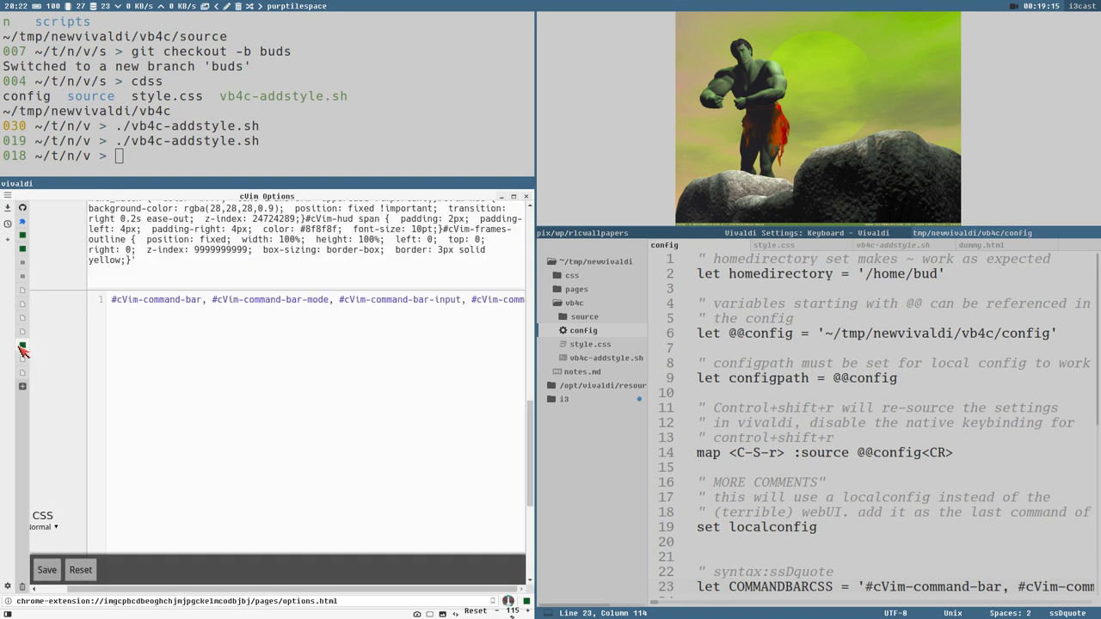
{"action": "middle_click", "coordinate": [21, 348]}
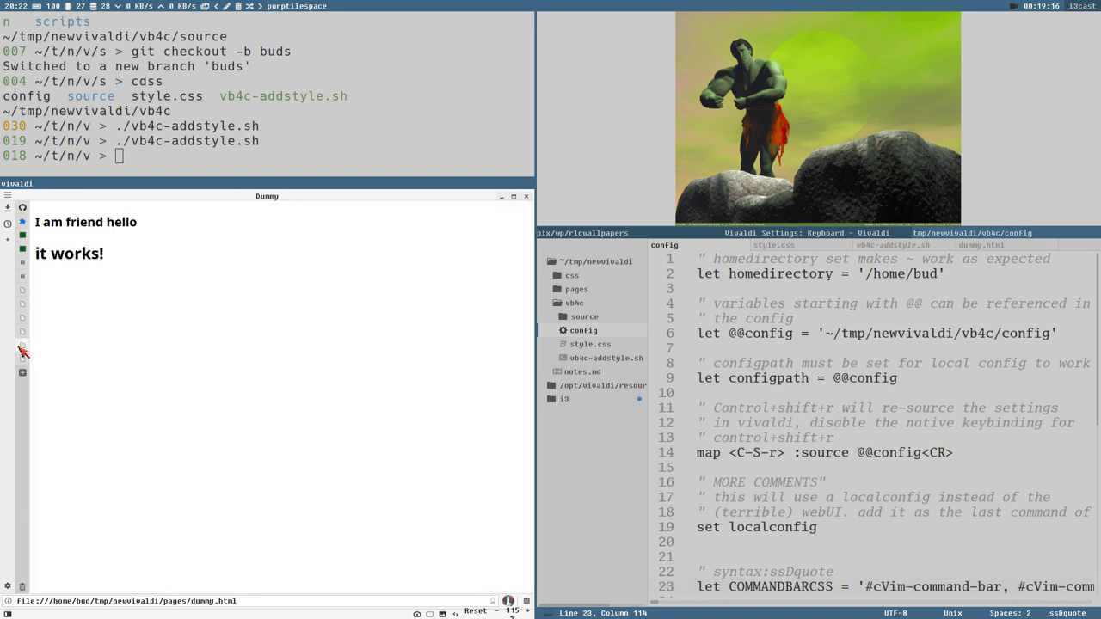
{"action": "left_click", "coordinate": [23, 251]}
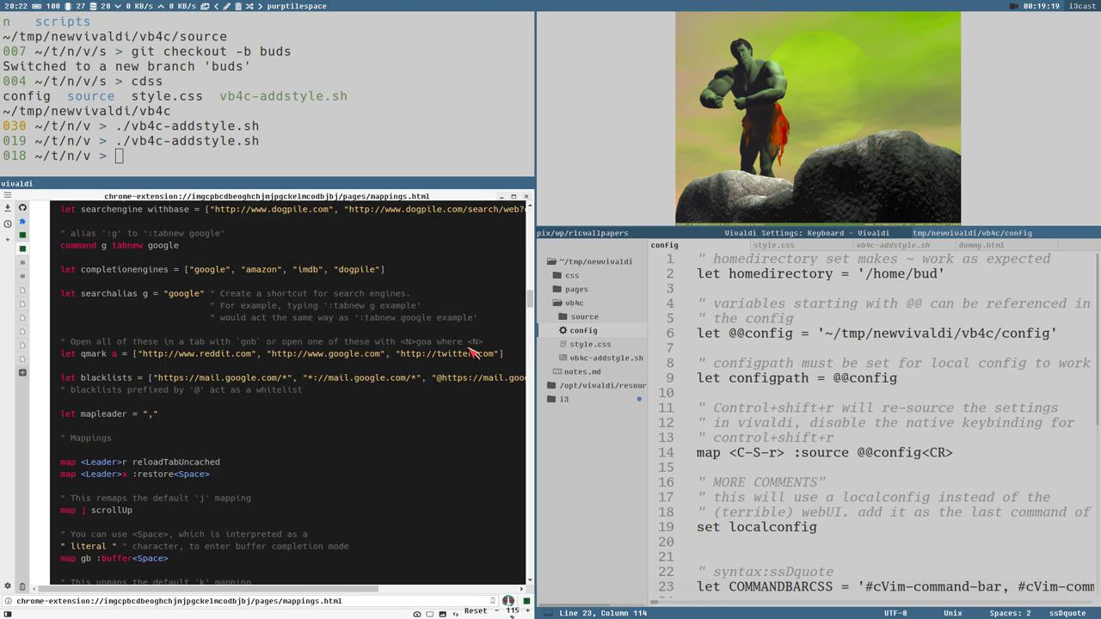
Open notes.md at its last line and drag the split border to widen Vivaldi.
{"action": "left_click", "coordinate": [583, 372]}
{"action": "scroll", "coordinate": [855, 447], "scroll_direction": "down", "scroll_amount": 3}
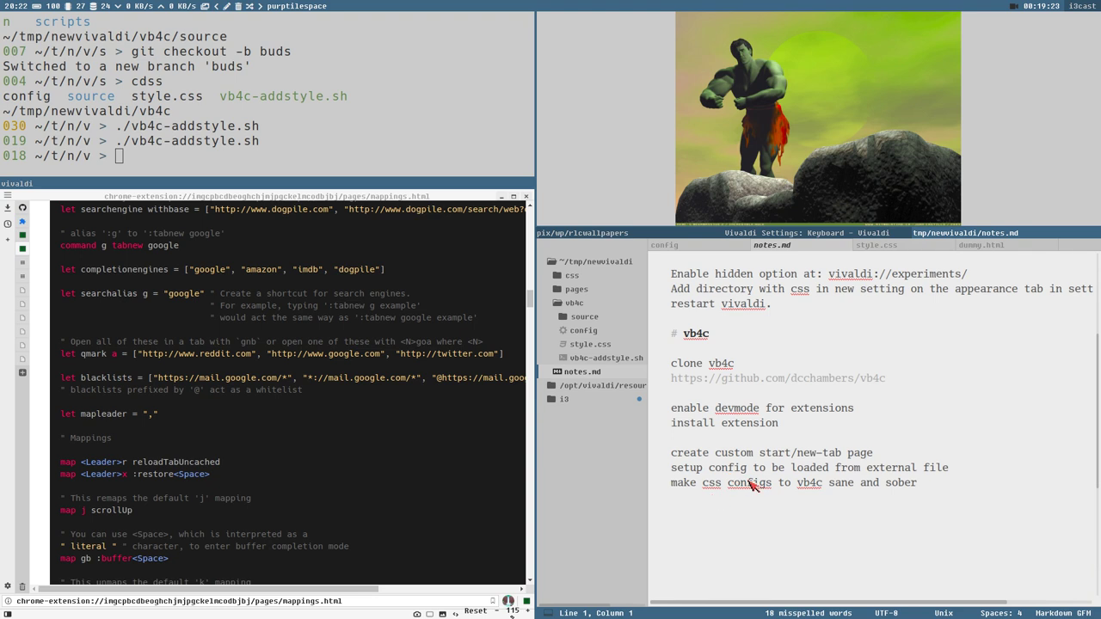
{"action": "left_click", "coordinate": [766, 484]}
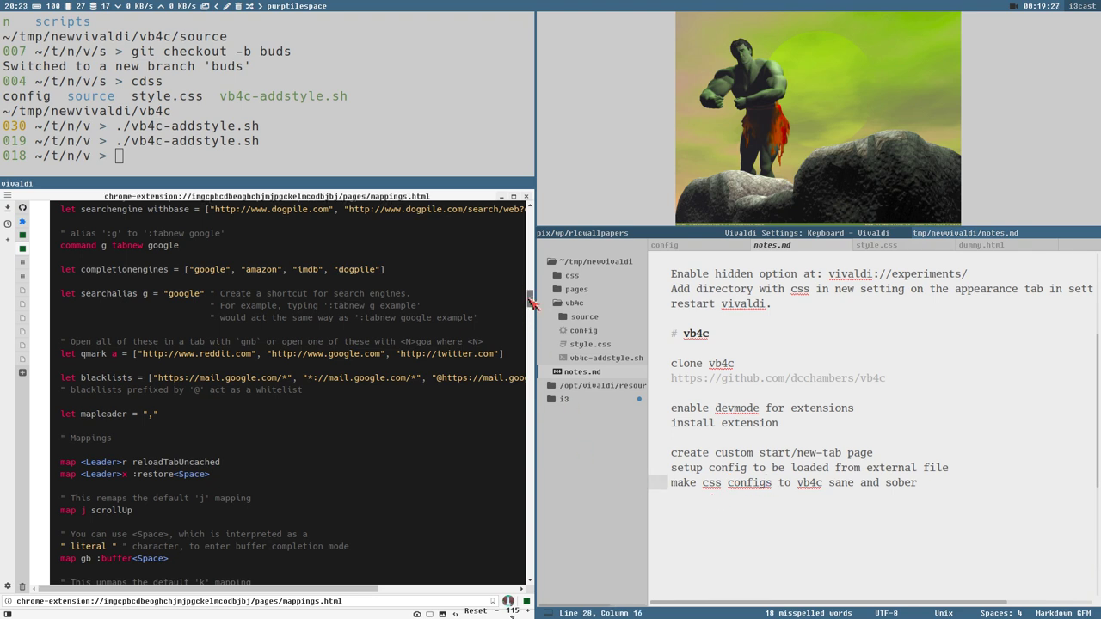
{"action": "scroll", "coordinate": [530, 219], "scroll_direction": "down", "scroll_amount": 5}
{"action": "scroll", "coordinate": [530, 219], "scroll_direction": "up", "scroll_amount": 5}
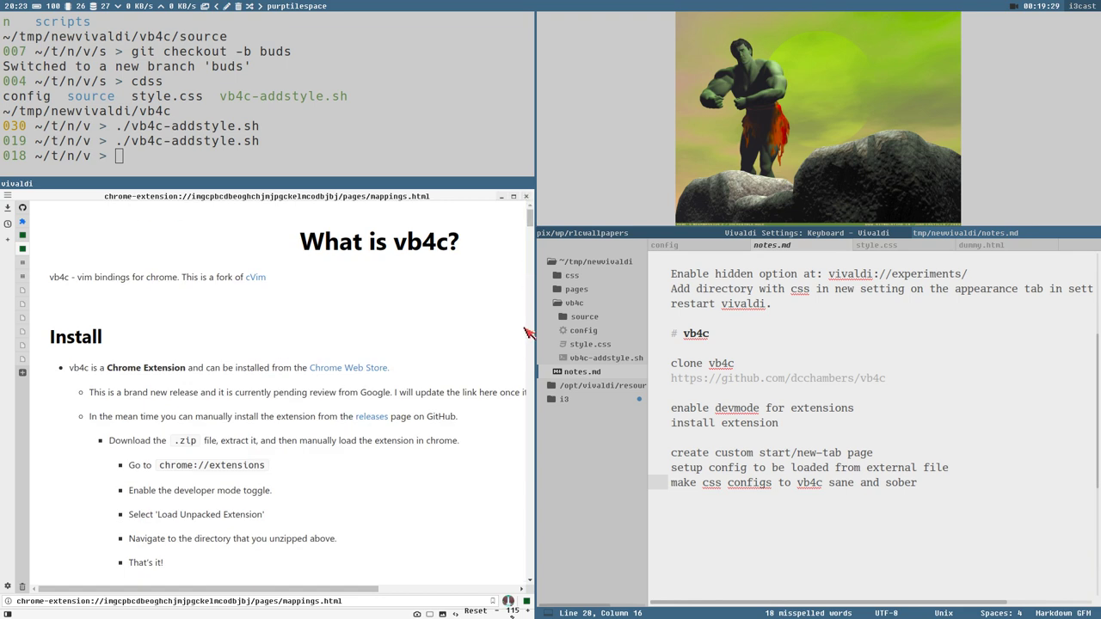
{"action": "left_click_drag", "start_coordinate": [636, 346], "coordinate": [638, 353]}
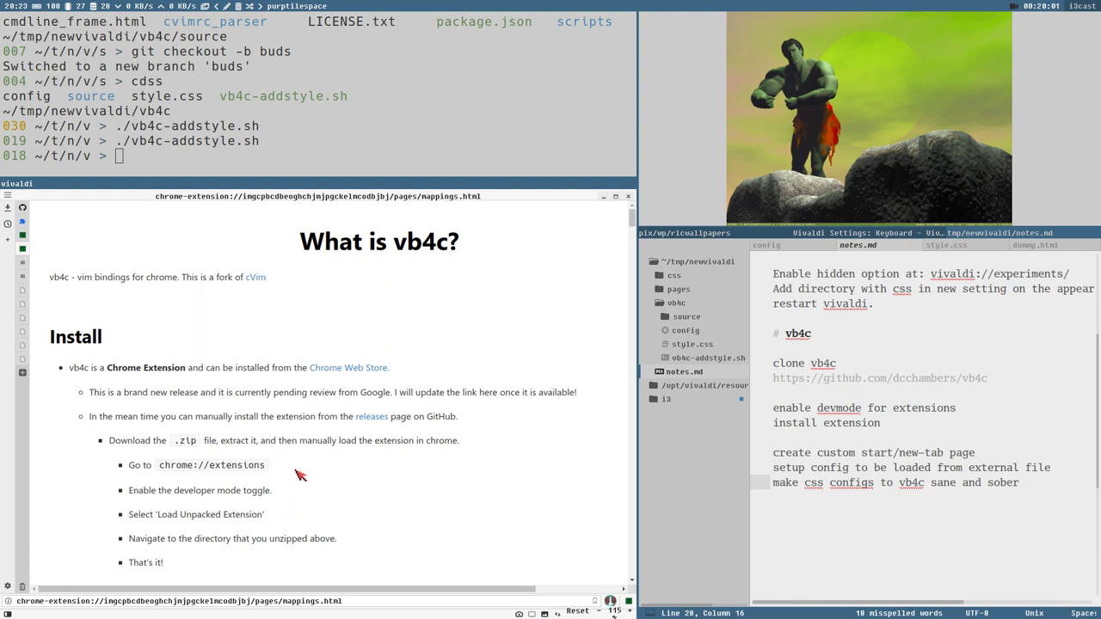
Test the command bar on the help page, then visit the Extensions page and return.
{"action": "key", "text": "o"}
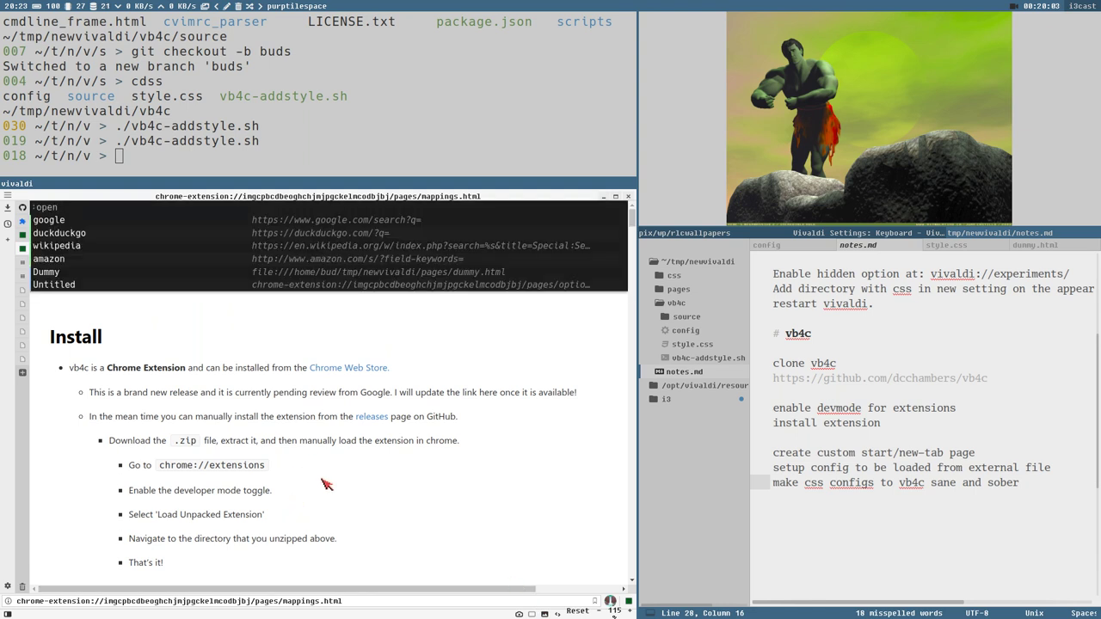
{"action": "key", "text": "Escape"}
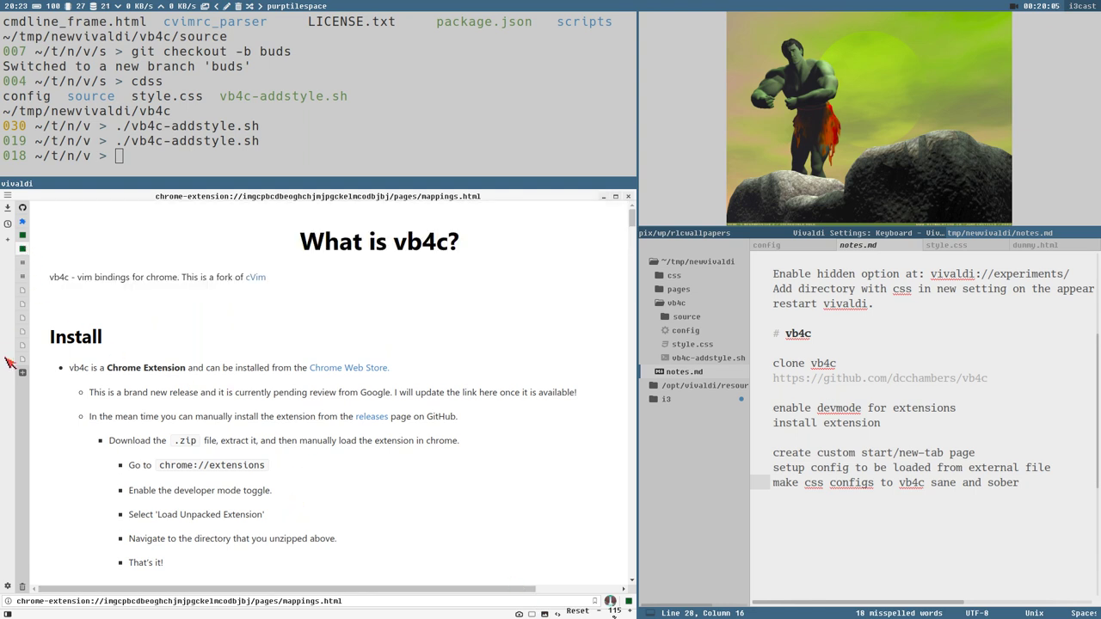
{"action": "left_click", "coordinate": [25, 231]}
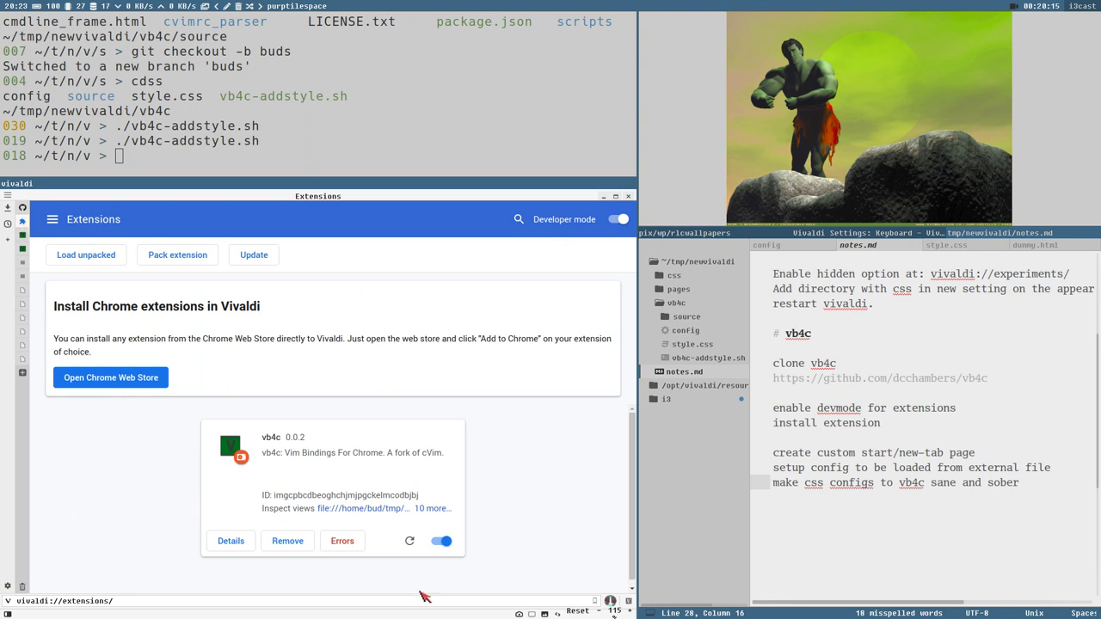
{"action": "left_click", "coordinate": [625, 599]}
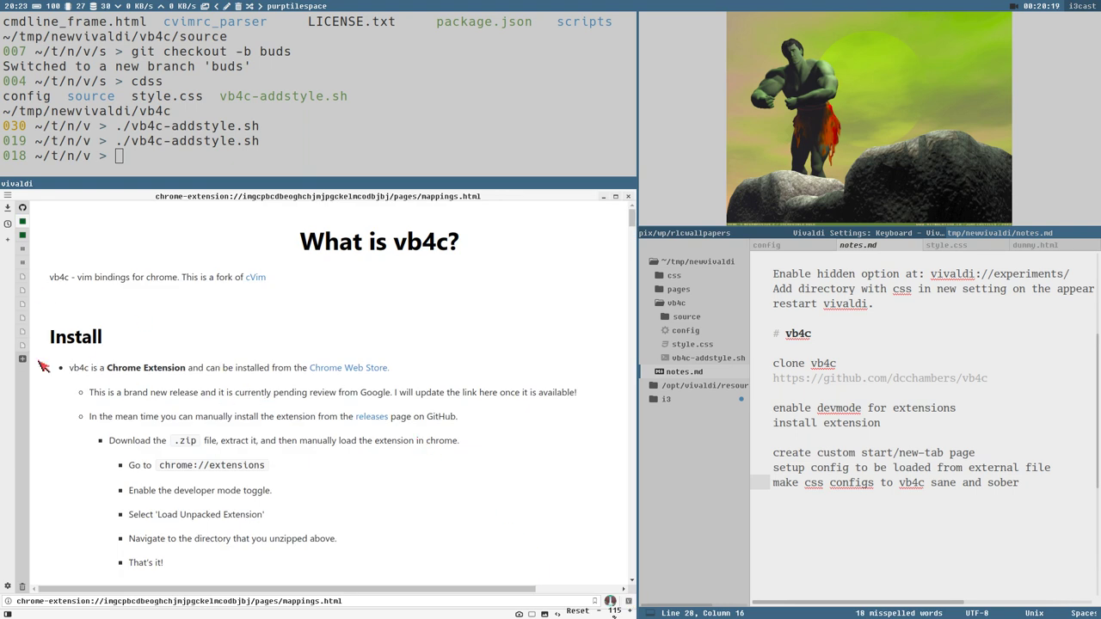
Open two Dummy new tabs, then a tab loading DuckDuckGo via vb4c's tabnew command.
{"action": "key", "text": "ctrl+t"}
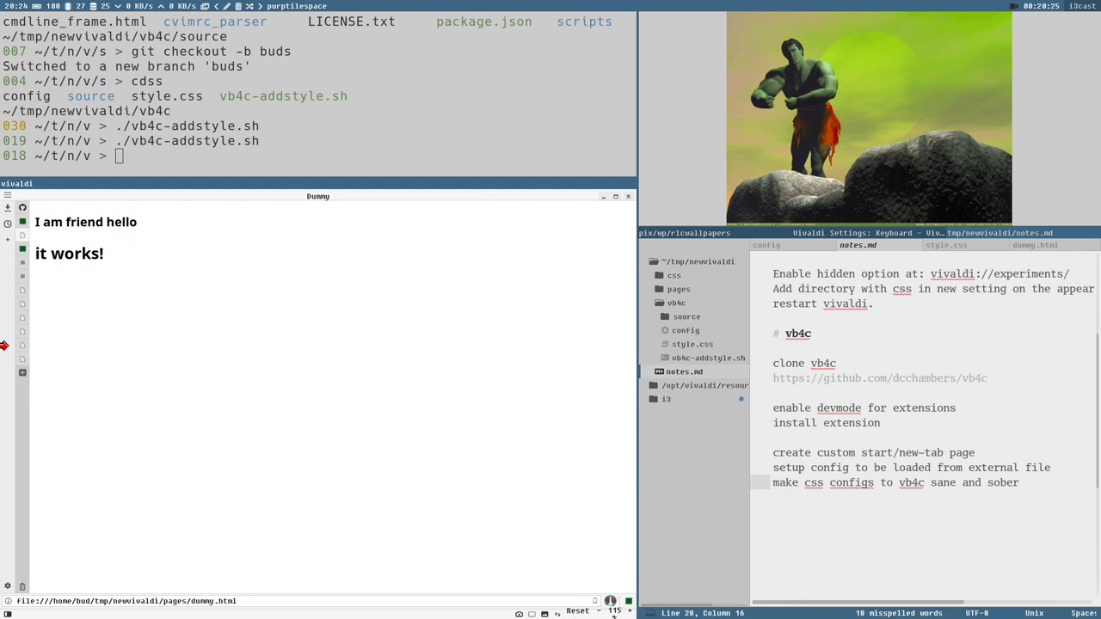
{"action": "left_click", "coordinate": [22, 373]}
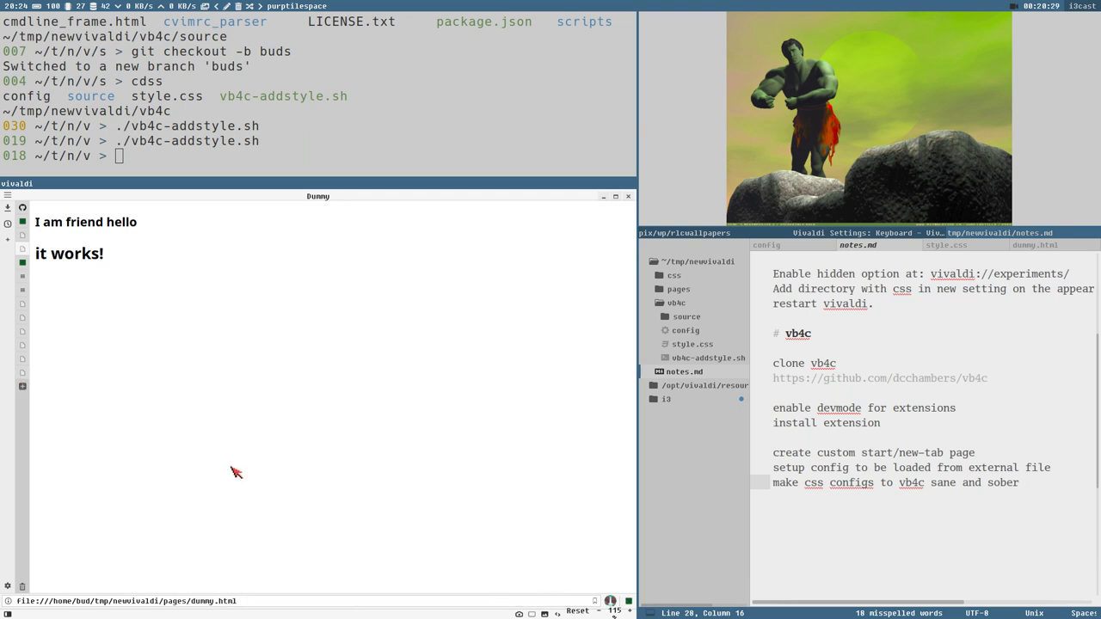
{"action": "key", "text": "t"}
{"action": "key", "text": "Tab"}
{"action": "key", "text": "Tab"}
{"action": "key", "text": "Return"}
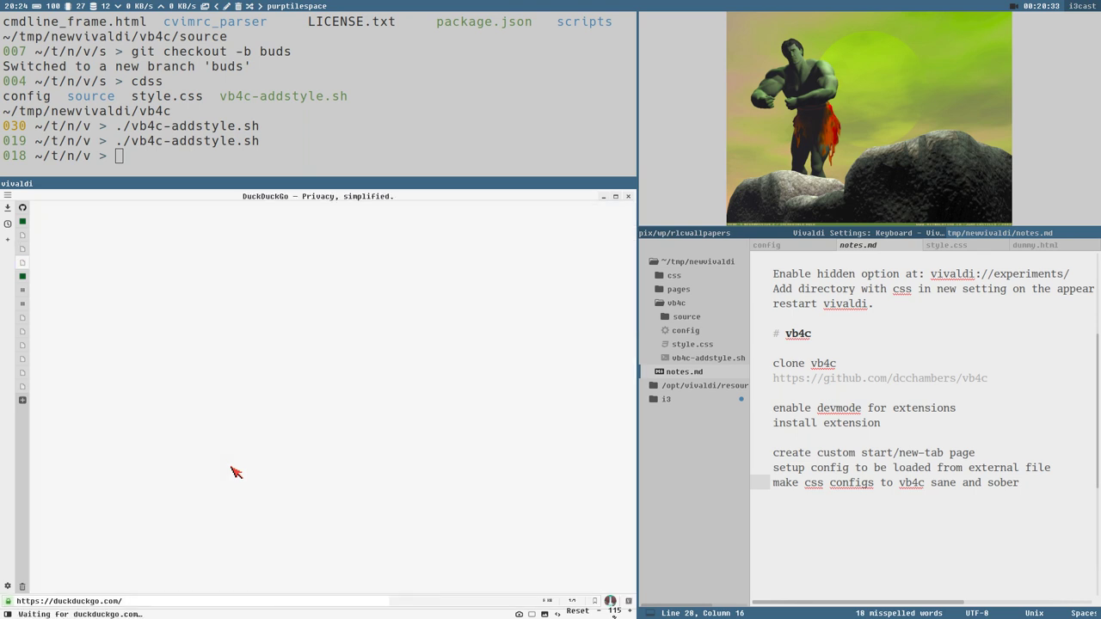